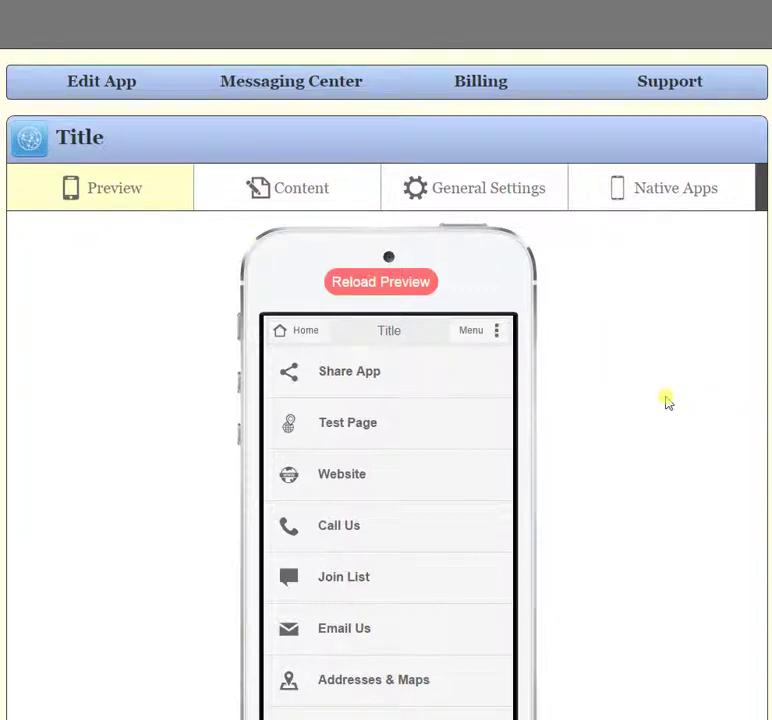
Step: Examine the app's home page menu entries in the phone preview
scroll(668, 402, "down", 3)
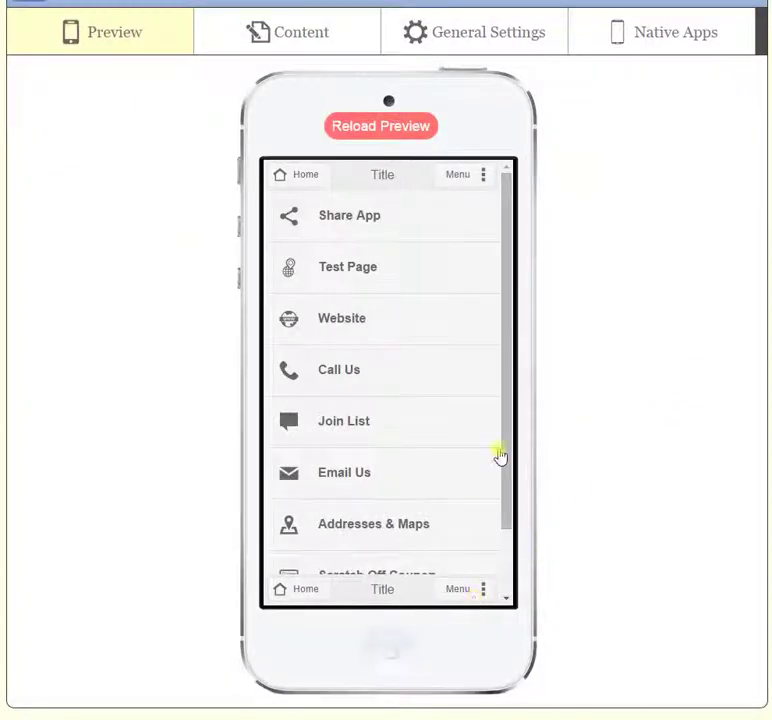
left_click_drag(507, 450, 519, 367)
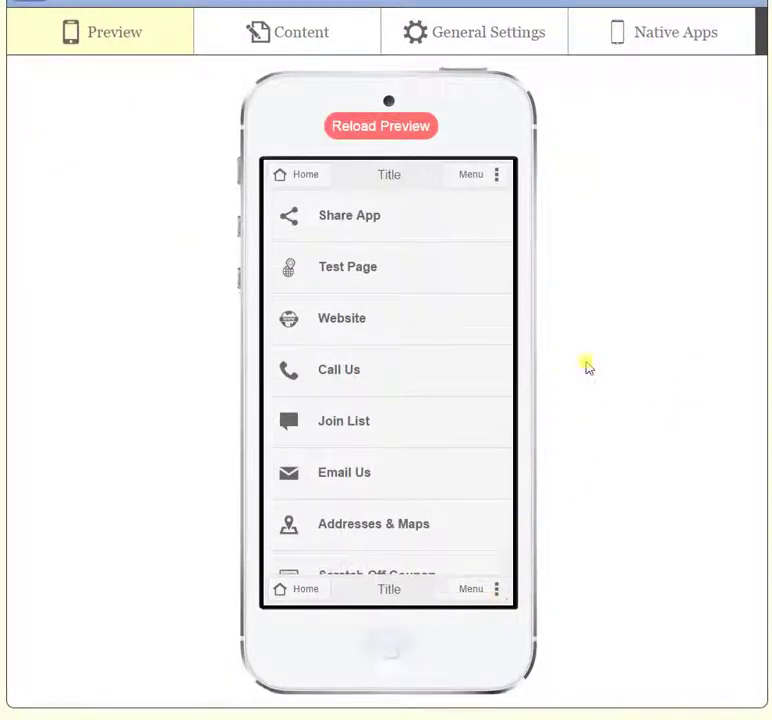
mouse_move(505, 317)
left_mouse_down()
mouse_move(500, 465)
mouse_move(510, 339)
left_mouse_up()
scroll(624, 403, "up", 2)
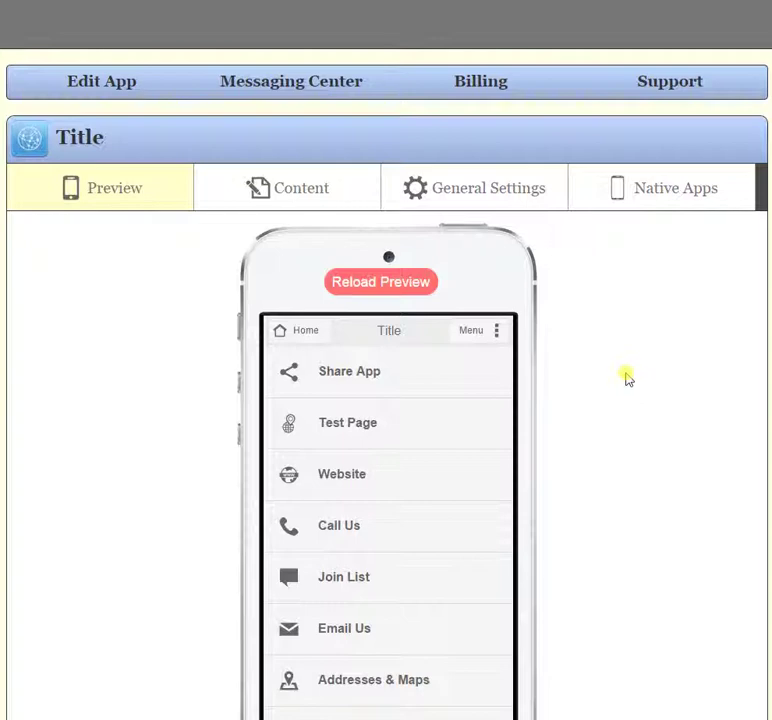
left_click_drag(504, 414, 507, 453)
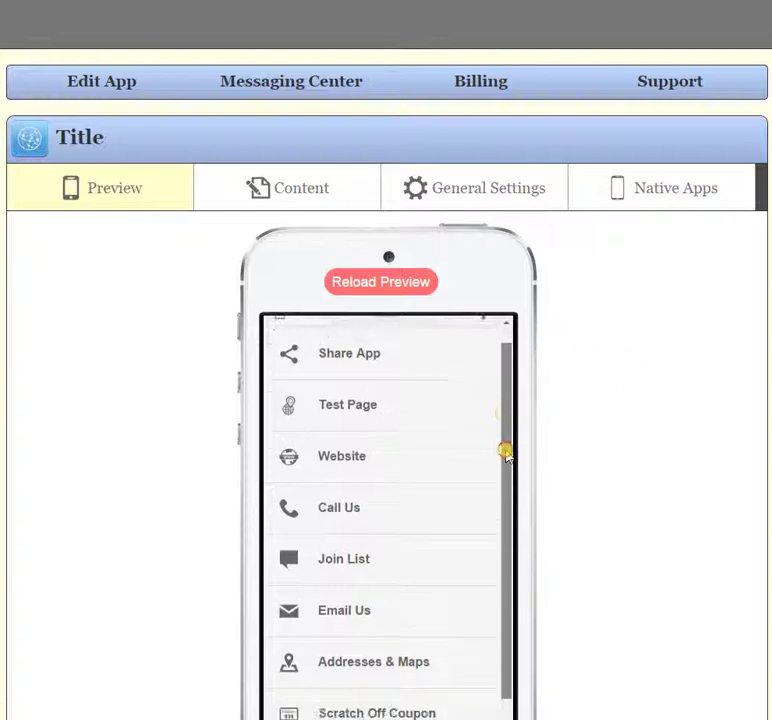
scroll(507, 440, "down", 1)
scroll(439, 410, "up", 3)
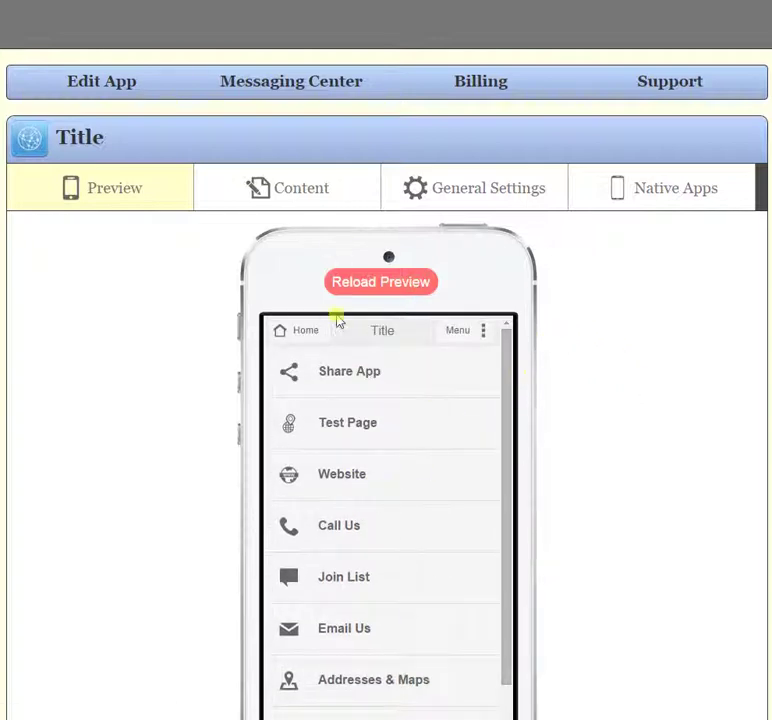
Step: Open the app's Home Page content settings, reload the phone preview and review the home page links
left_click(296, 194)
left_click(86, 241)
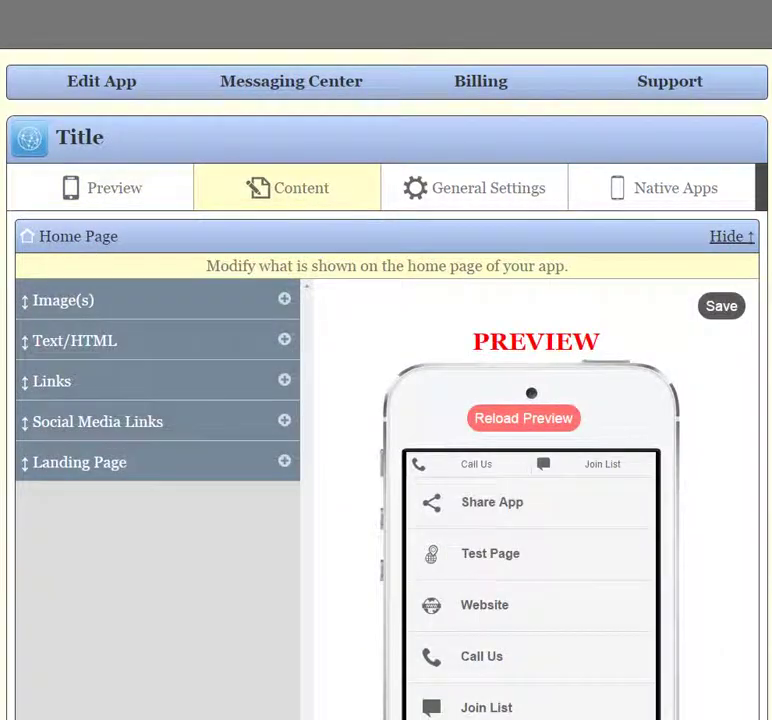
scroll(477, 125, "down", 5)
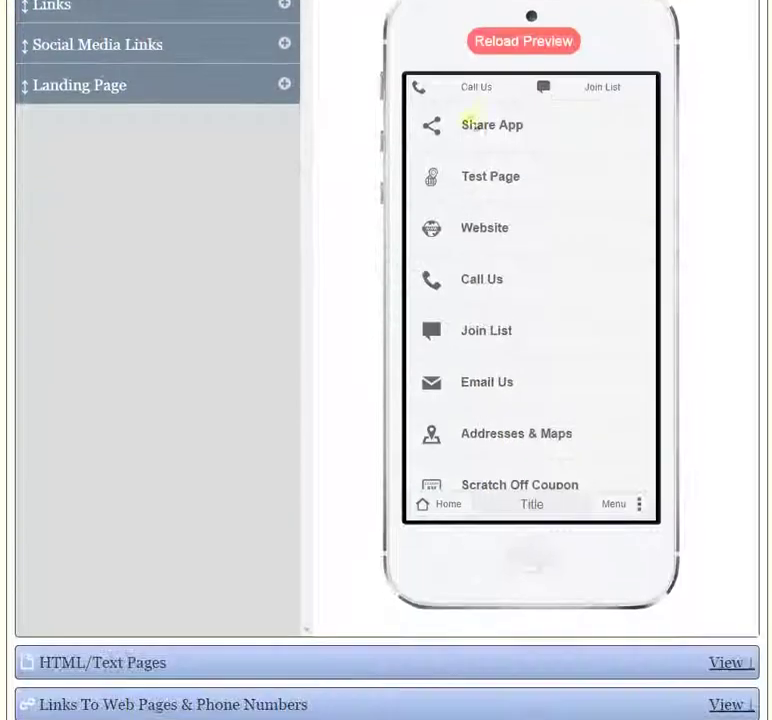
scroll(386, 360, "up", 5)
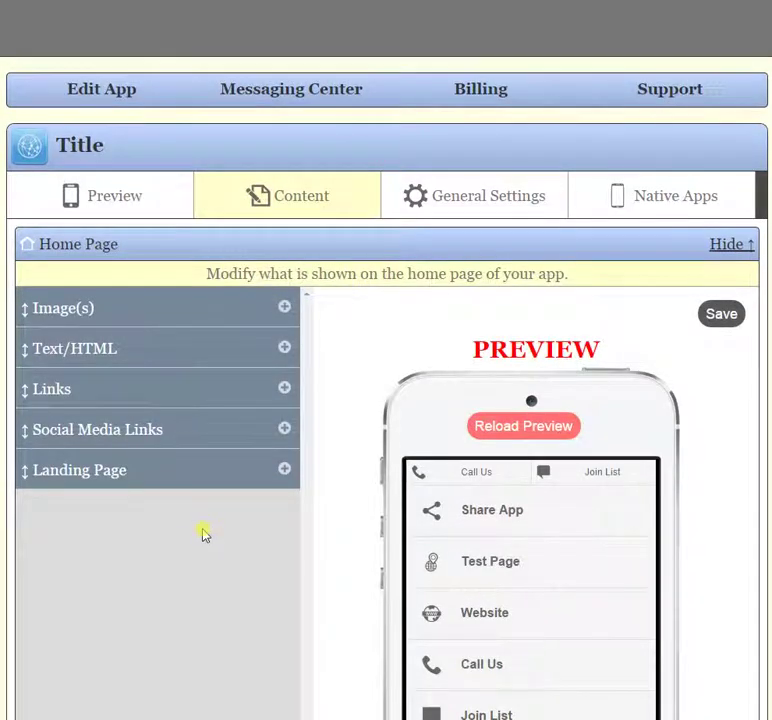
scroll(203, 533, "down", 1)
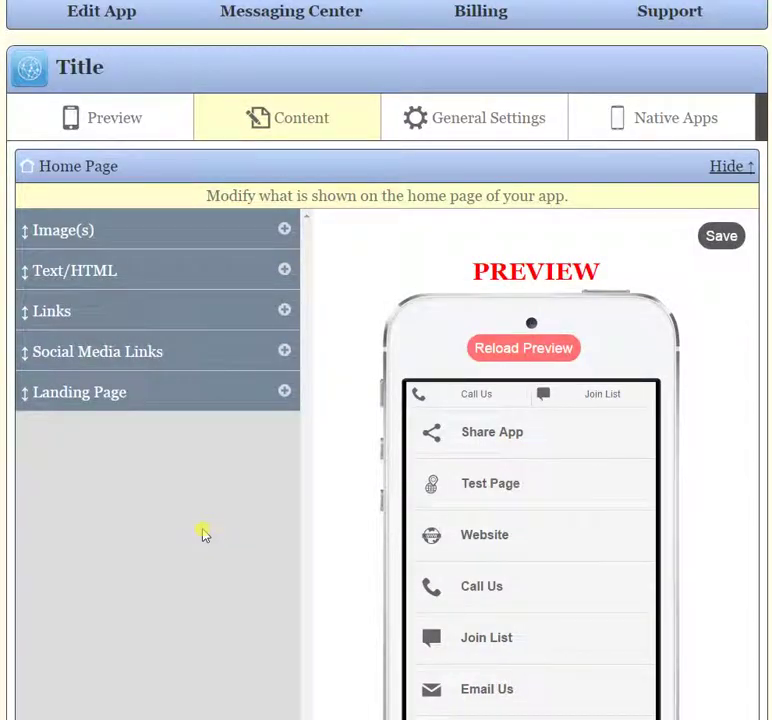
left_click(548, 352)
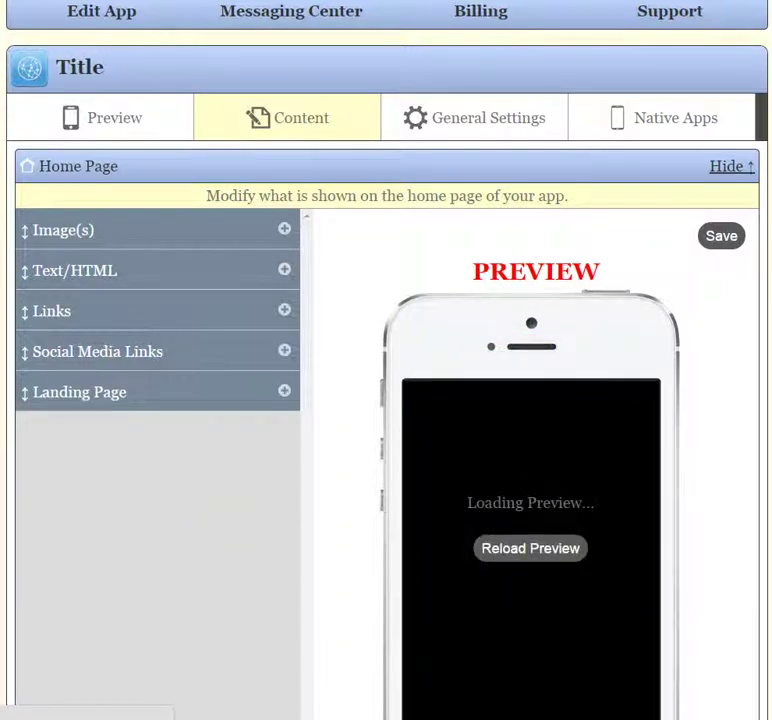
scroll(386, 400, "down", 2)
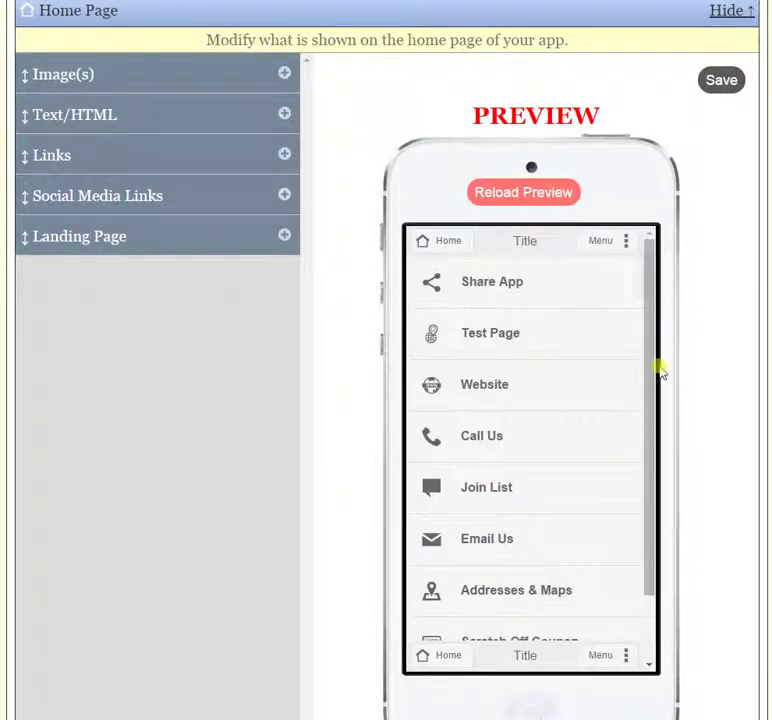
scroll(648, 513, "down", 2)
scroll(648, 513, "up", 2)
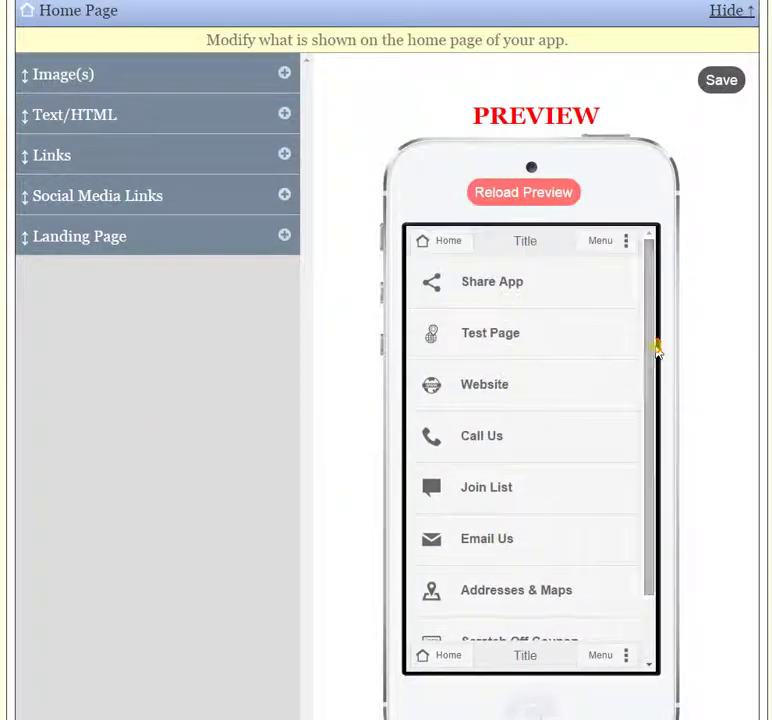
Step: Set Social Media Links to show on the home page, save the change and check the end of the preview
left_click(284, 198)
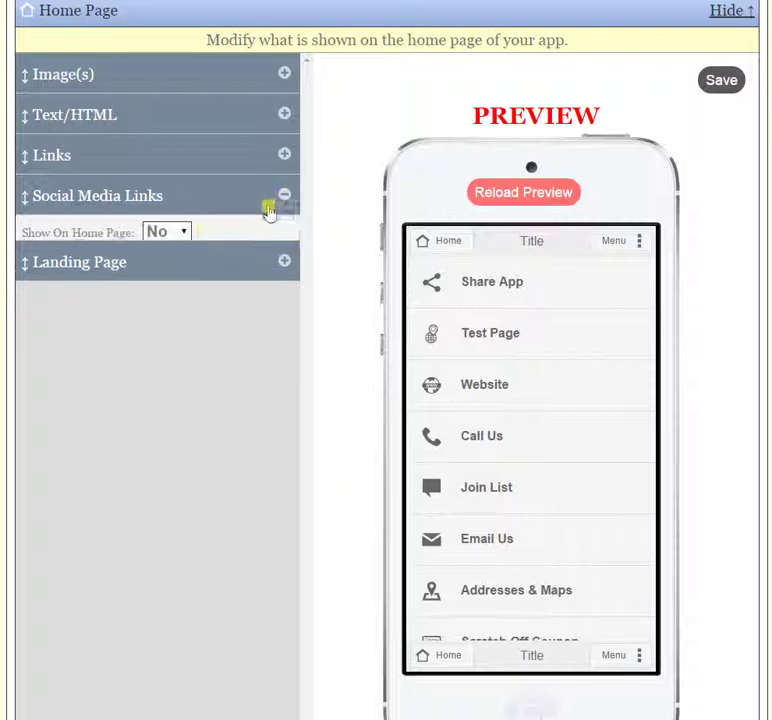
left_click(181, 233)
left_click(167, 253)
left_click(731, 79)
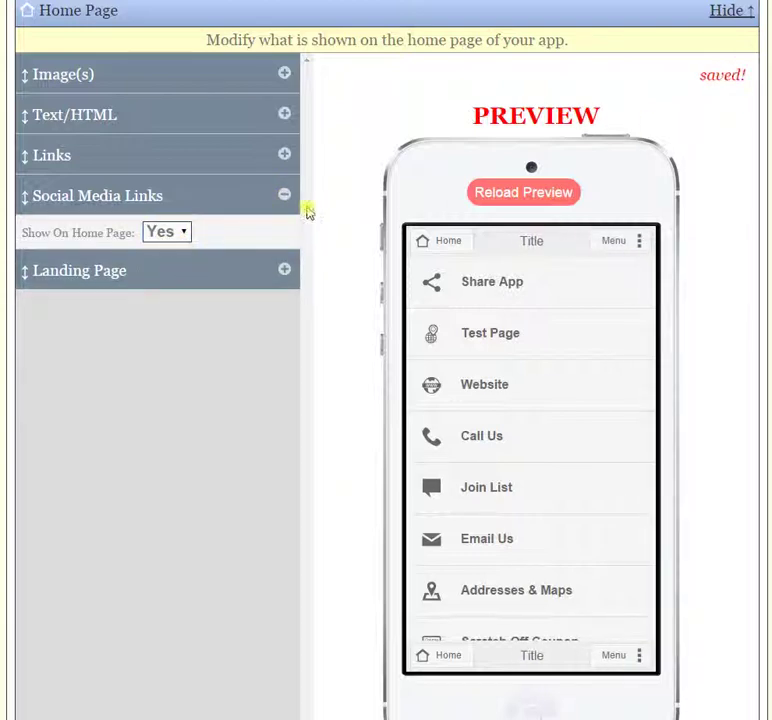
left_click(284, 195)
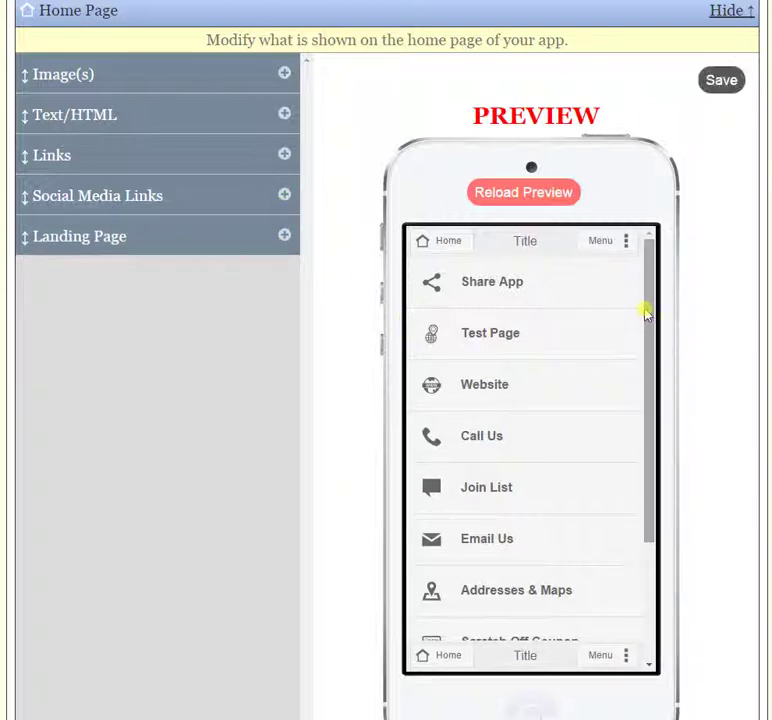
left_click_drag(643, 310, 646, 520)
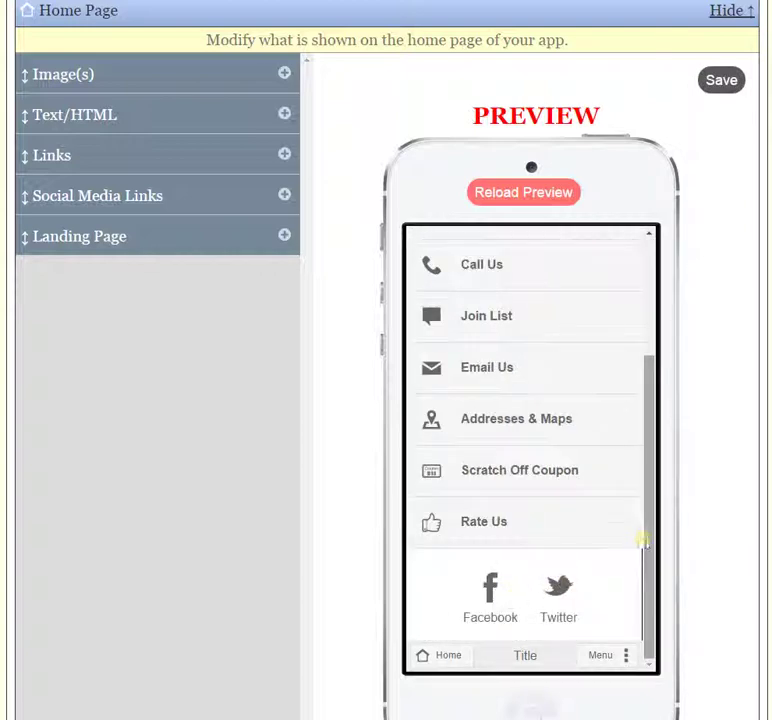
Step: Set Show On Home Page to No for Social Media Links and check the preview
scroll(643, 500, "up", 5)
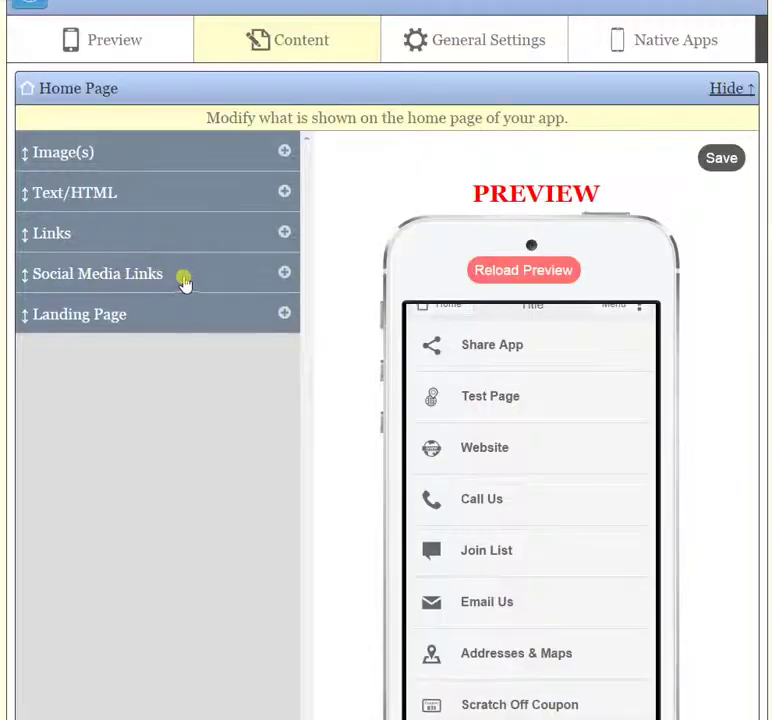
left_click(282, 274)
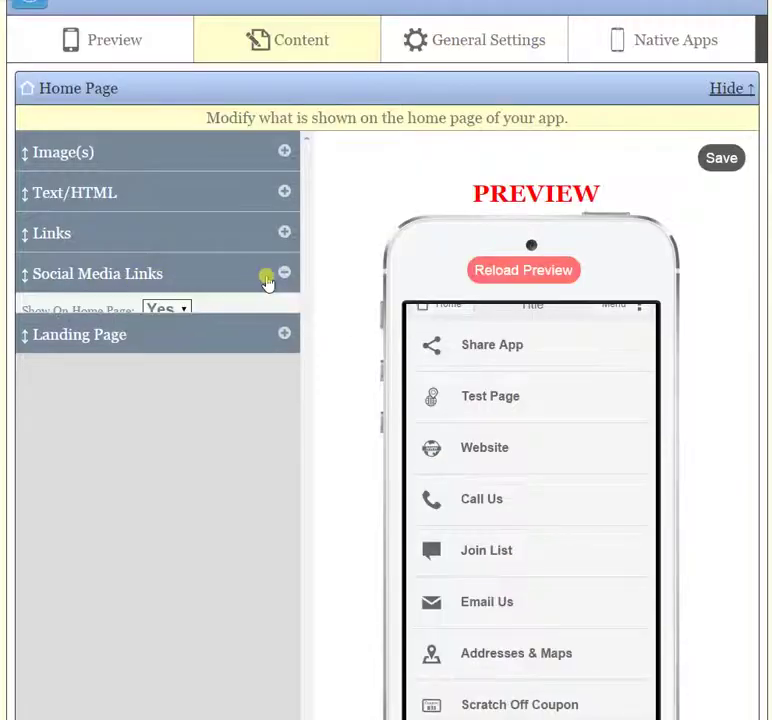
left_click(183, 314)
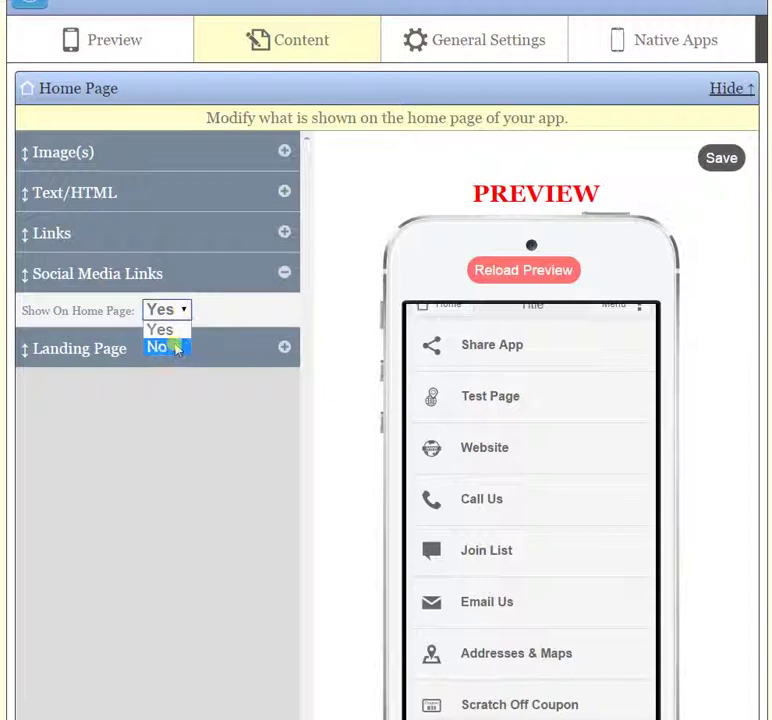
left_click(170, 347)
scroll(672, 362, "down", 2)
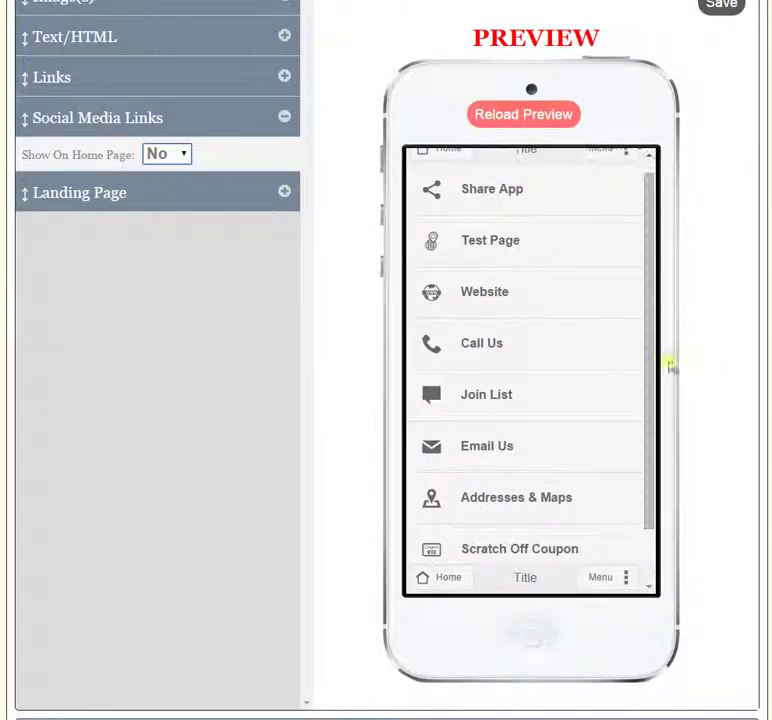
scroll(648, 487, "down", 2)
scroll(650, 400, "up", 3)
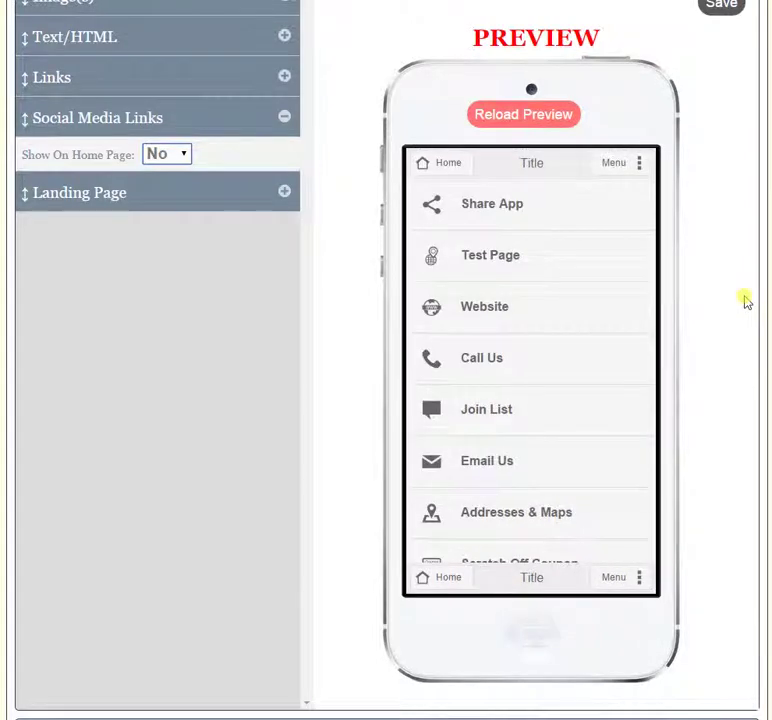
Step: Switch Show On Home Page for Social Media Links back to Yes and collapse the section
scroll(400, 330, "up", 3)
left_click(178, 389)
left_click(176, 407)
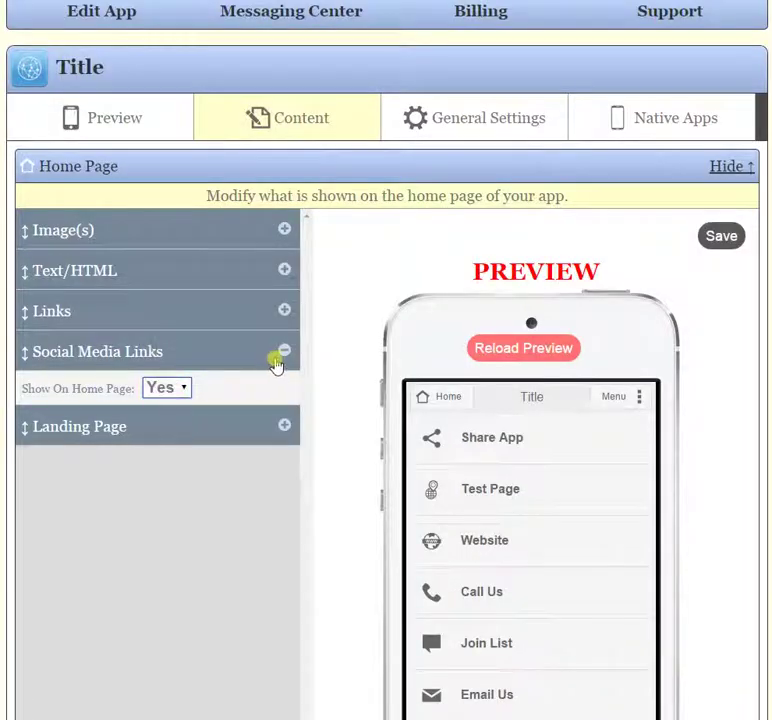
left_click(284, 352)
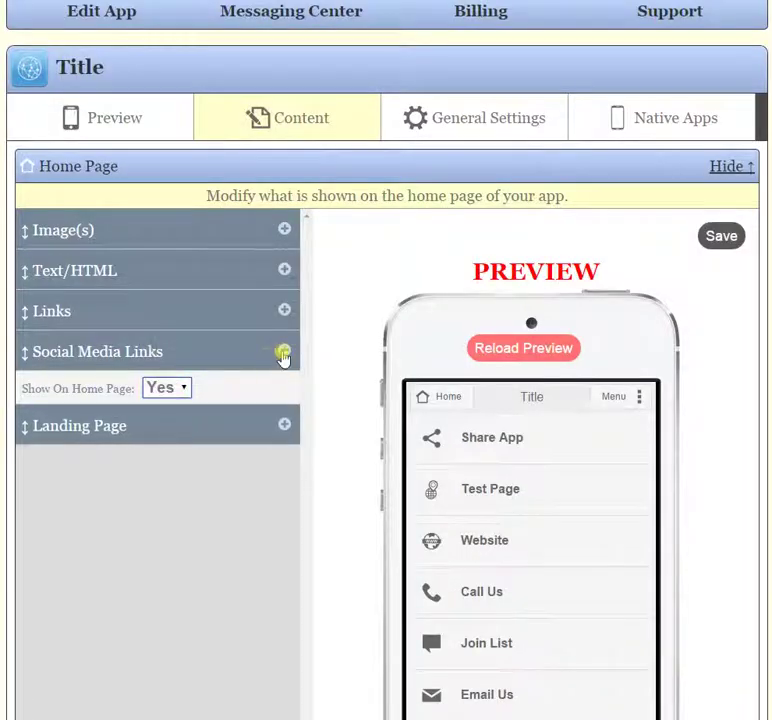
Step: Enter "This is text/html" as the home page's Text/HTML content and collapse that section
left_click(285, 270)
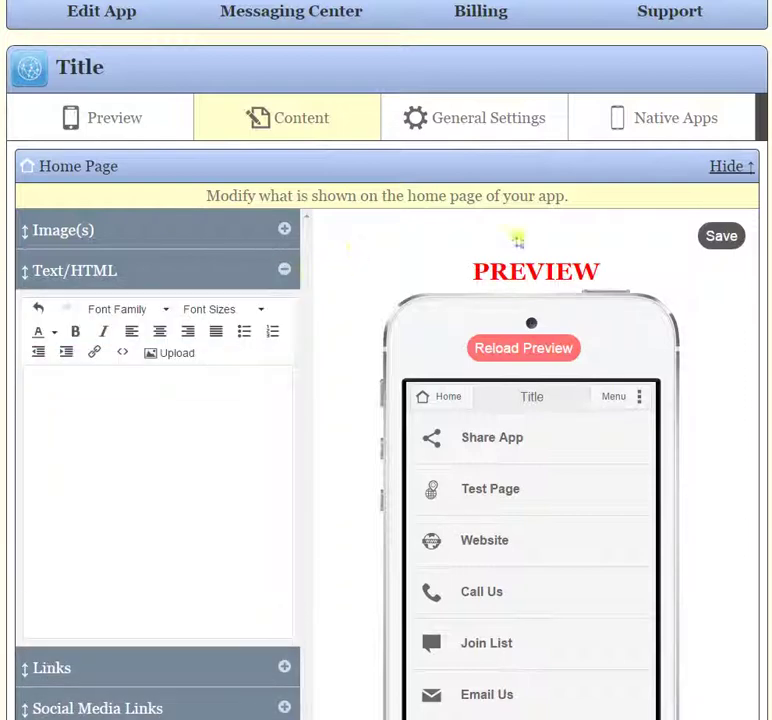
scroll(174, 398, "down", 1)
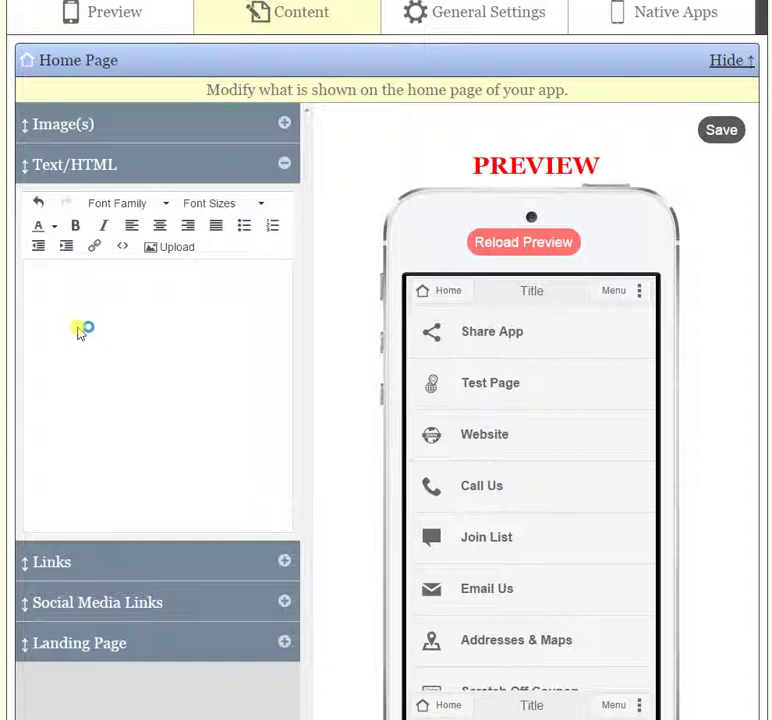
type("This is text/html")
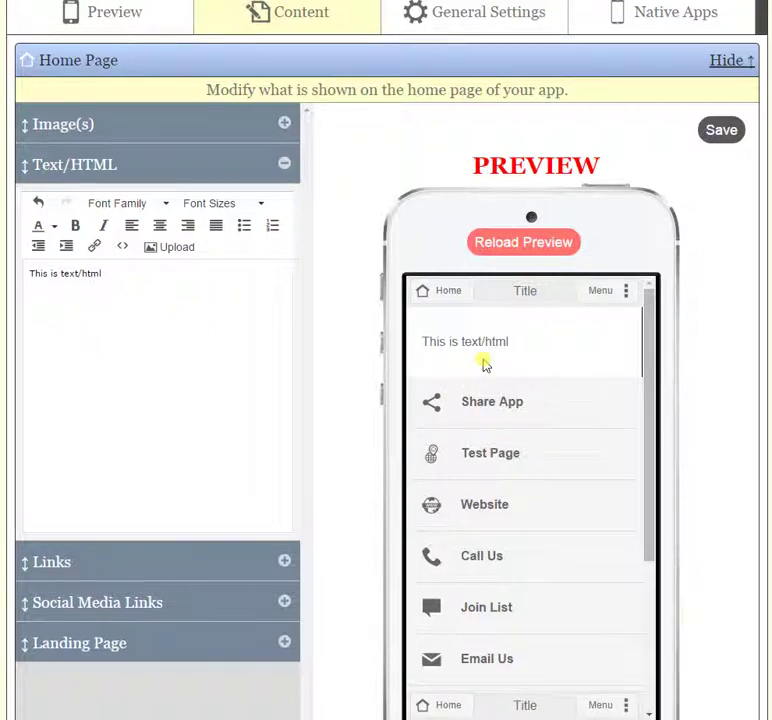
left_click(286, 166)
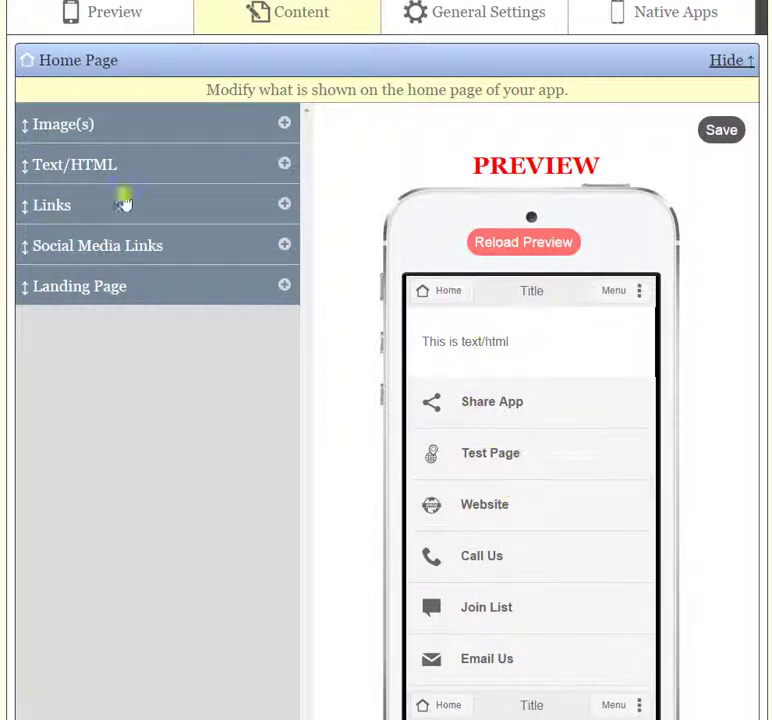
Step: Reorder the home page sections by moving Text/HTML below Links and on to below Social Media Links
left_click_drag(105, 167, 105, 229)
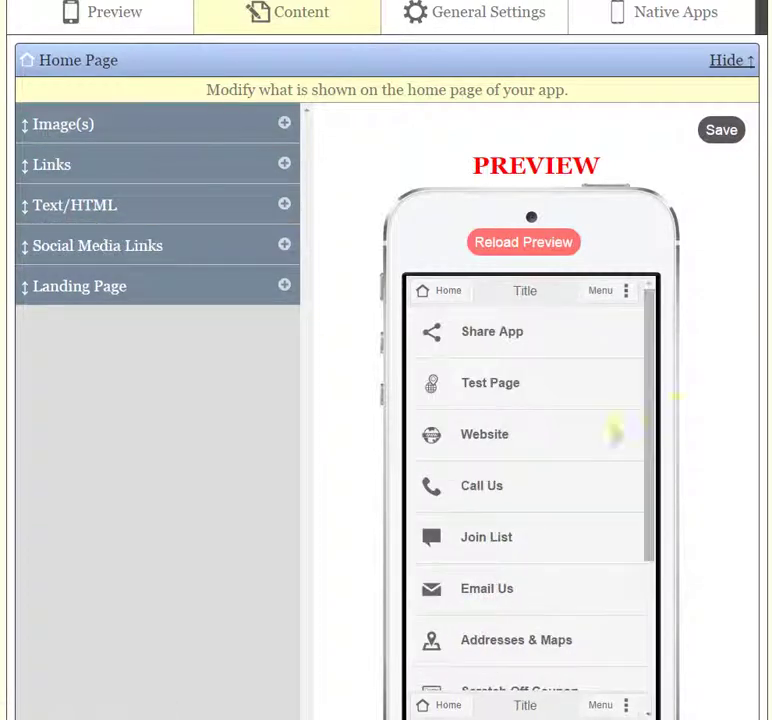
scroll(653, 440, "down", 5)
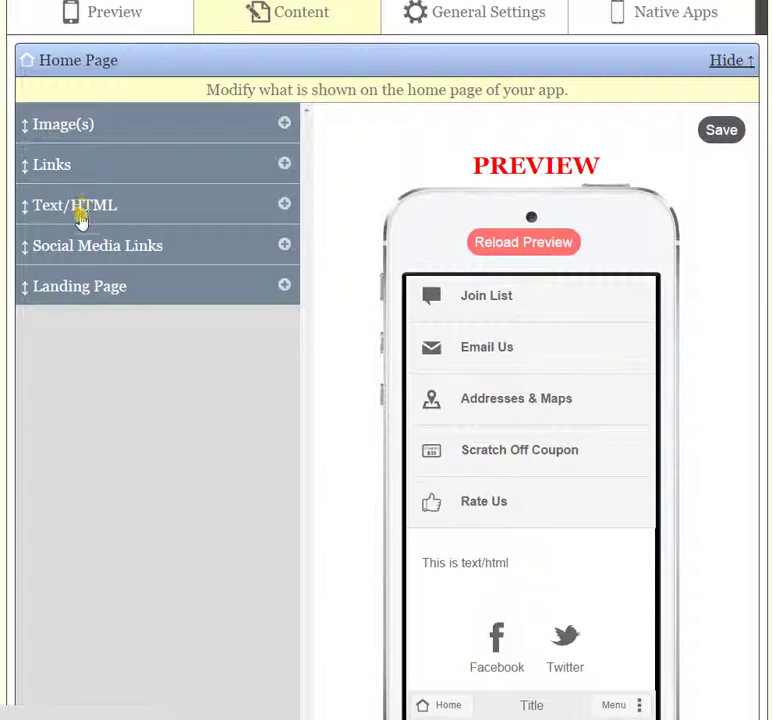
left_click_drag(80, 220, 78, 262)
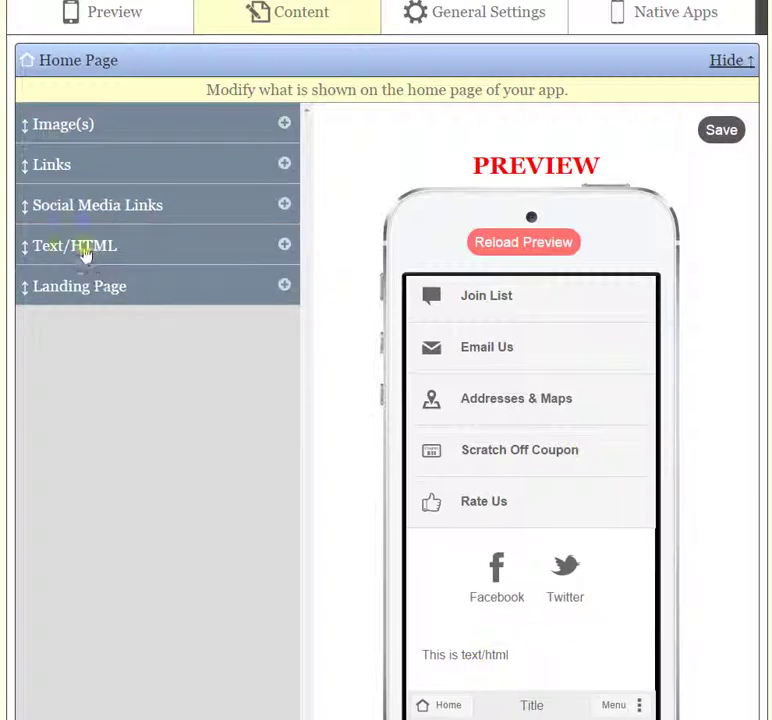
Step: Move the Text/HTML section back above Links and check its position in the preview
left_click_drag(85, 254, 88, 165)
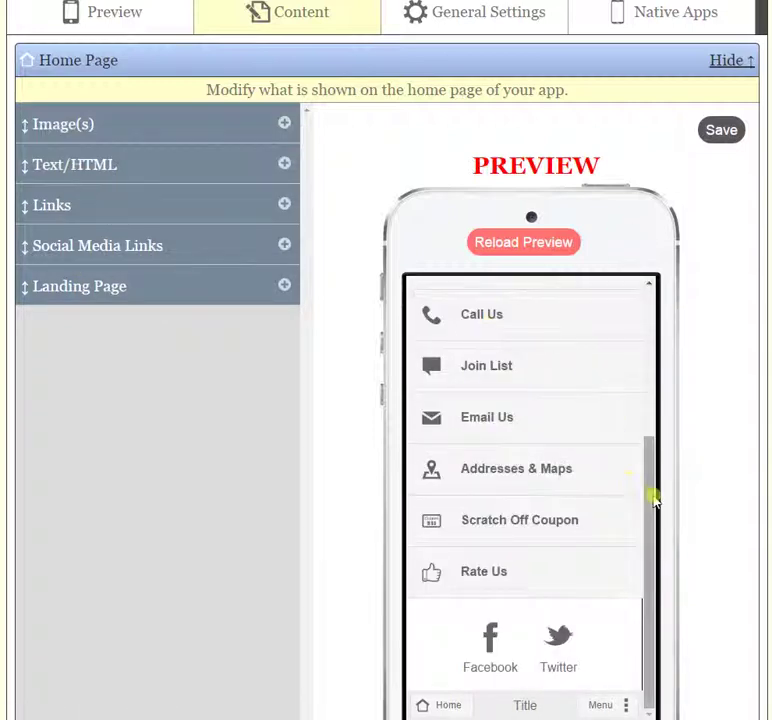
left_click_drag(652, 500, 655, 324)
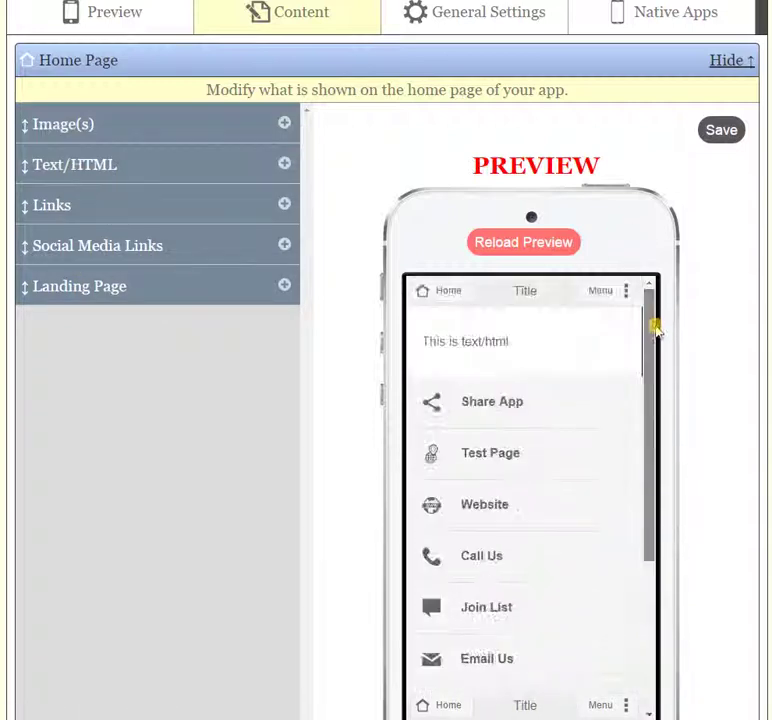
Step: Delete all the text from the home page's Text/HTML content
left_click(285, 165)
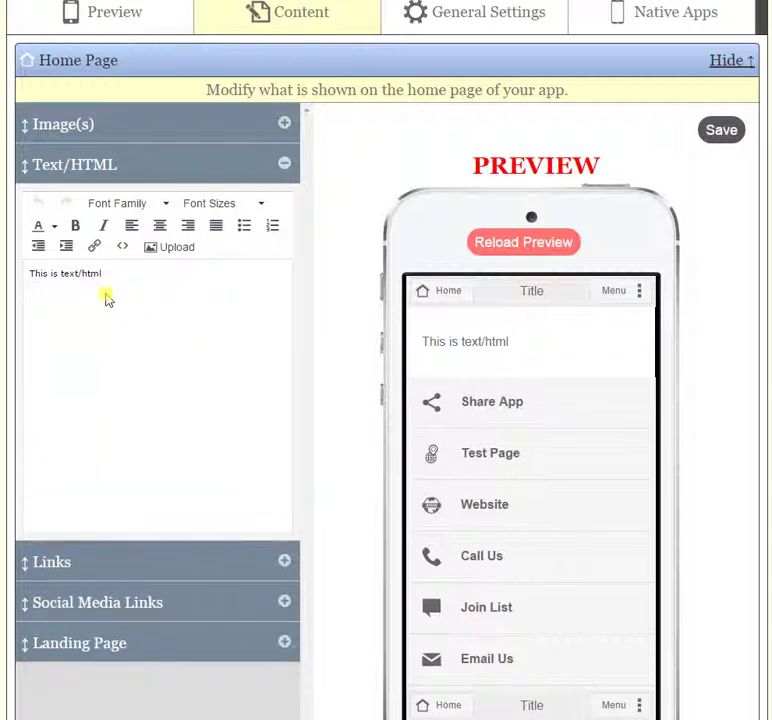
left_click_drag(105, 278, 14, 269)
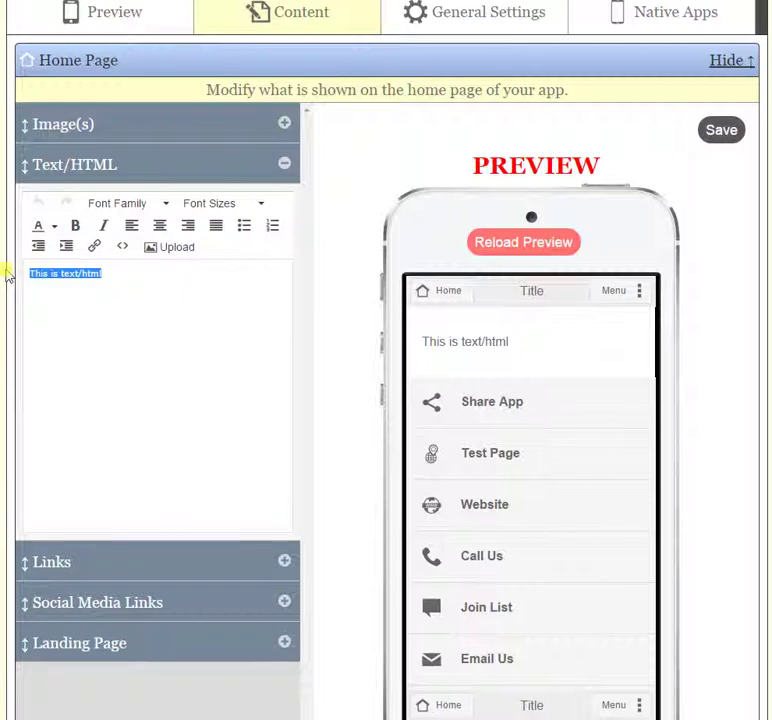
key("Delete")
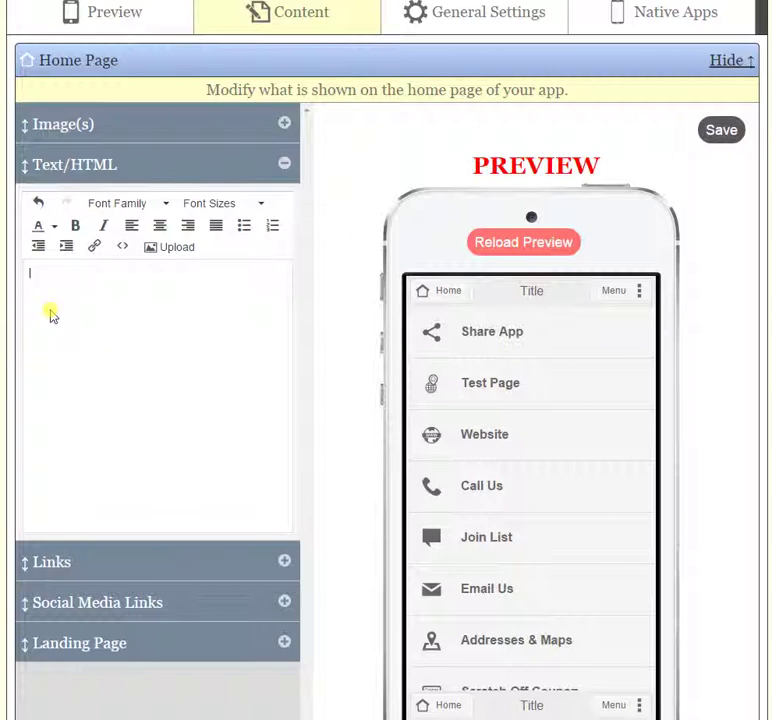
Step: Try entering "<b>bold</b>" directly as the home page's Text/HTML content, check the preview and clear it
type("<b>bold</b>")
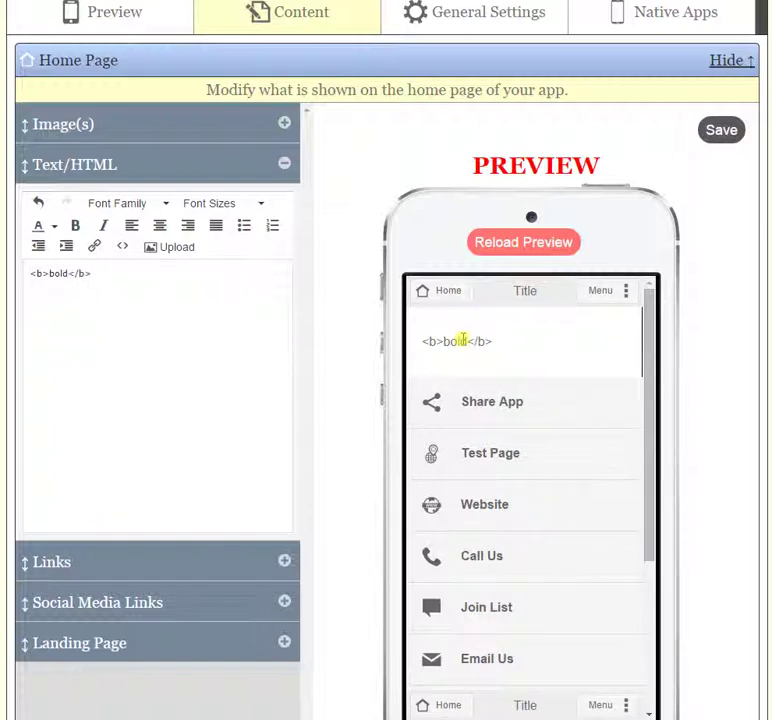
triple_click(120, 277)
key("BackSpace")
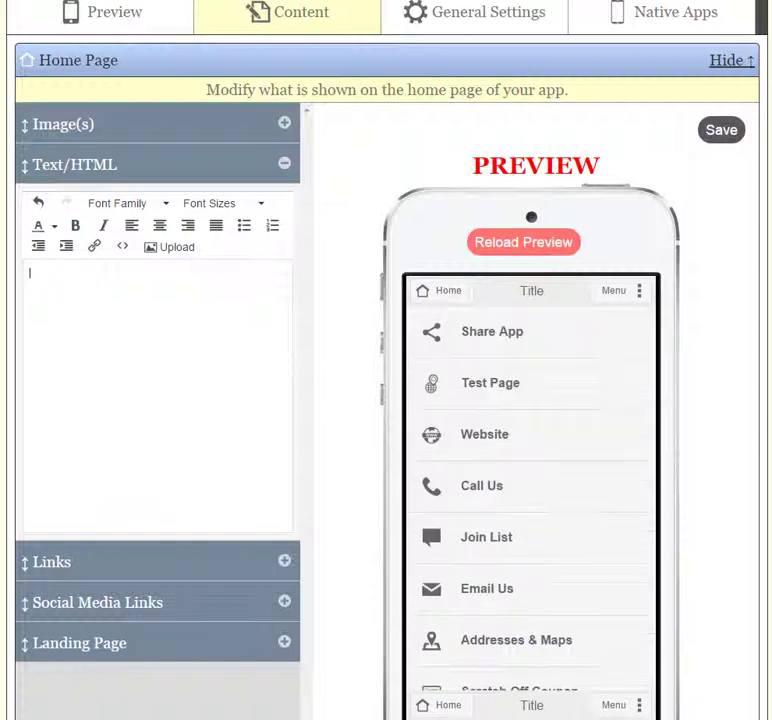
Step: Enter "<b>bold</b>" as source code for the home page's Text/HTML content and apply it
left_click(124, 247)
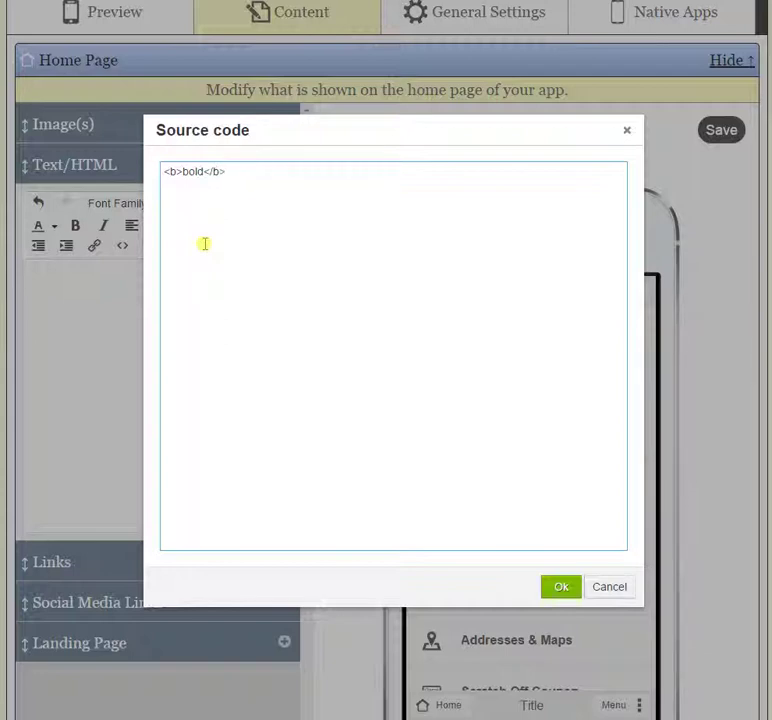
left_click(561, 588)
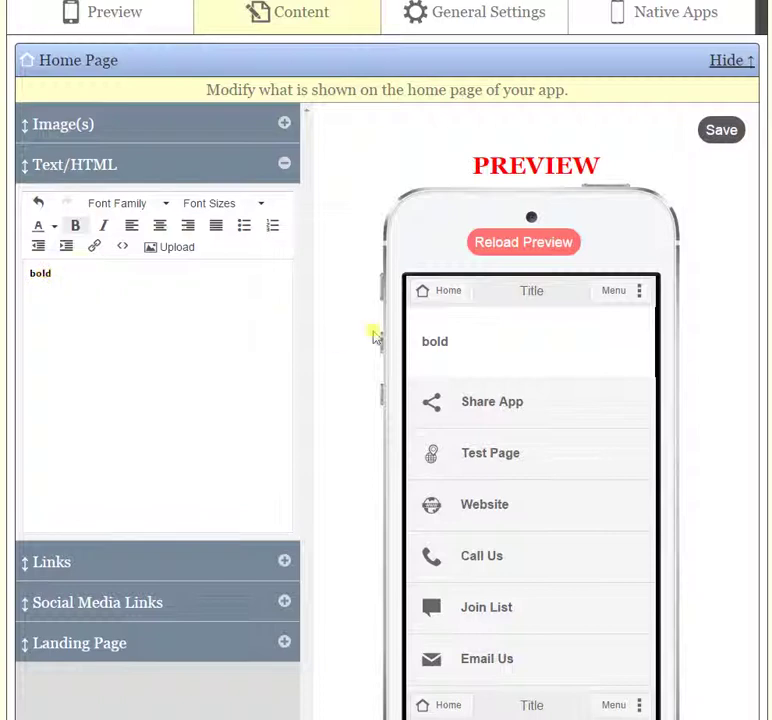
Step: Clear all the source code of the Text/HTML content, apply the change and collapse the Text/HTML section
left_click(124, 250)
left_click_drag(345, 178, 163, 172)
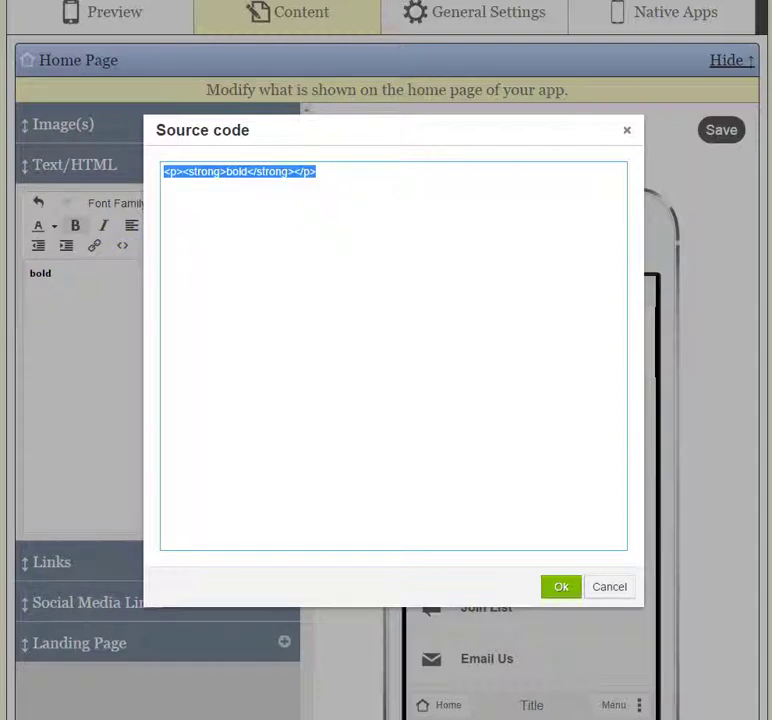
key("Delete")
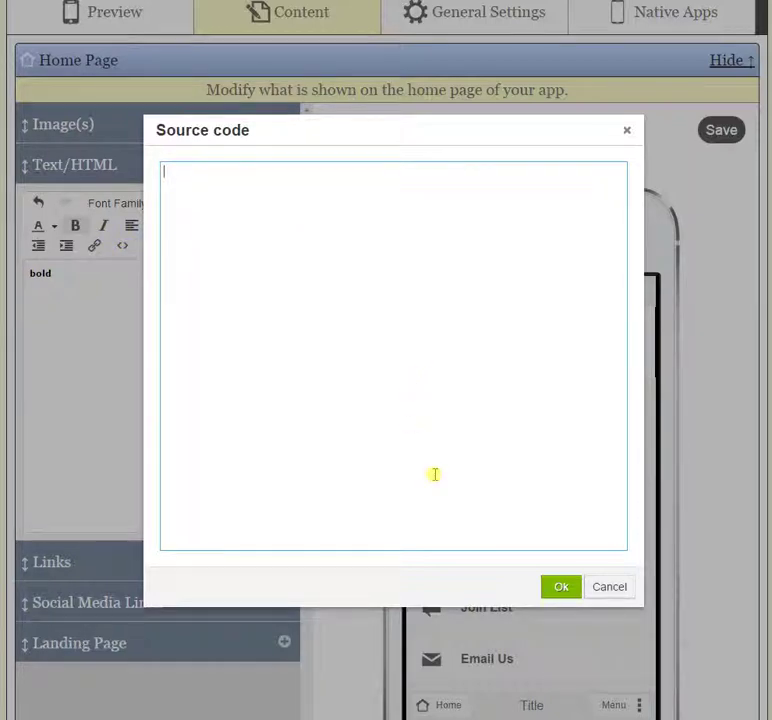
left_click(559, 588)
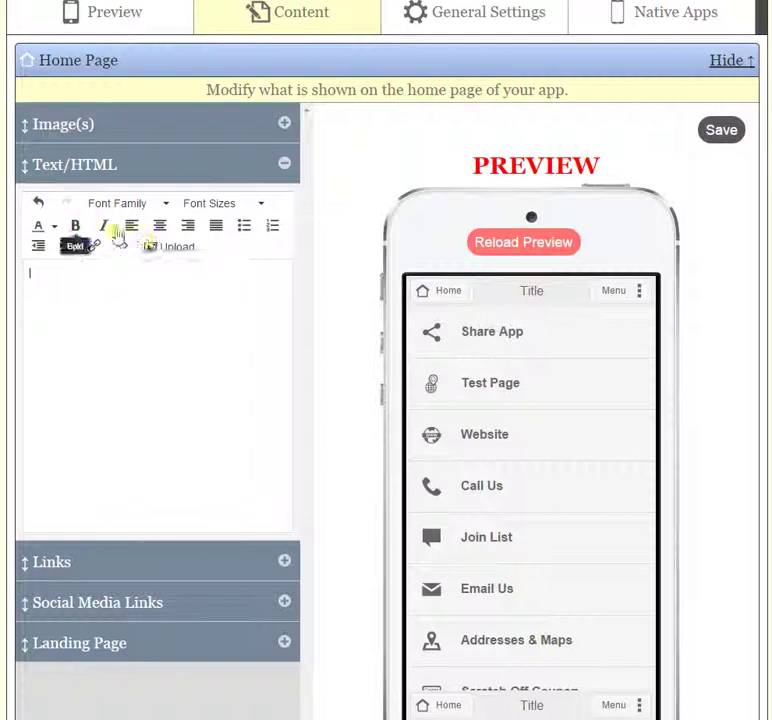
left_click(283, 166)
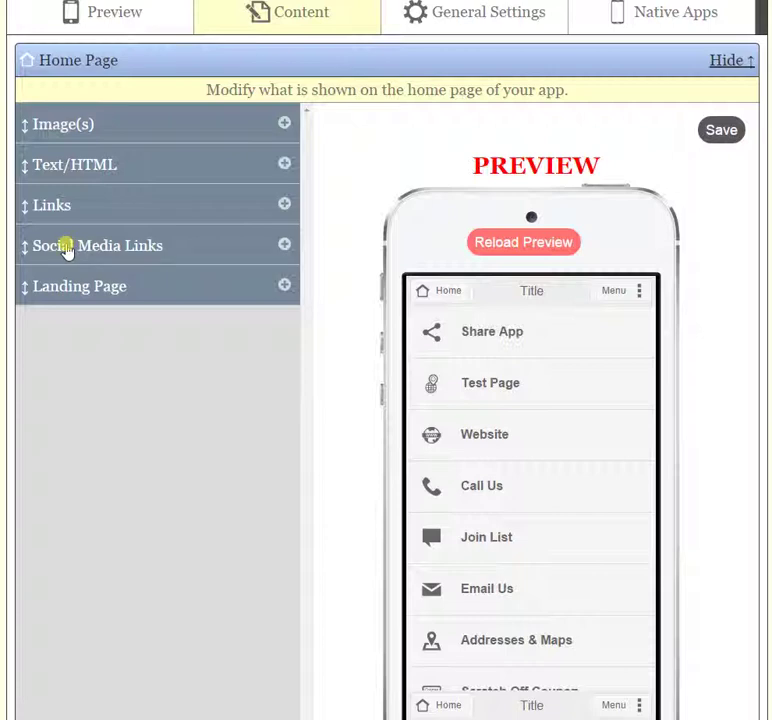
Step: Expand the Links section and its Link Settings, and set Show On Home Page to No
scroll(351, 366, "up", 3)
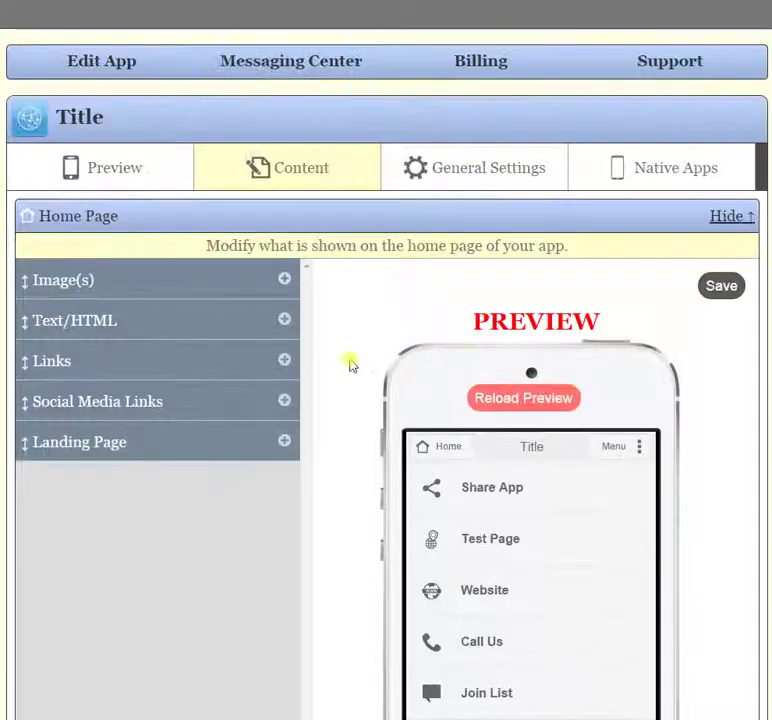
left_click(284, 360)
scroll(389, 285, "down", 1)
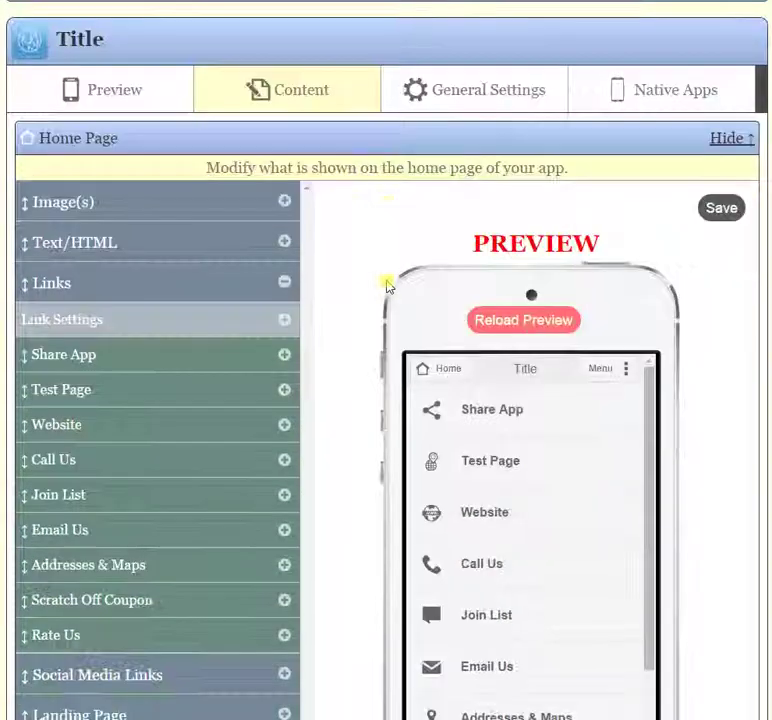
scroll(389, 285, "down", 1)
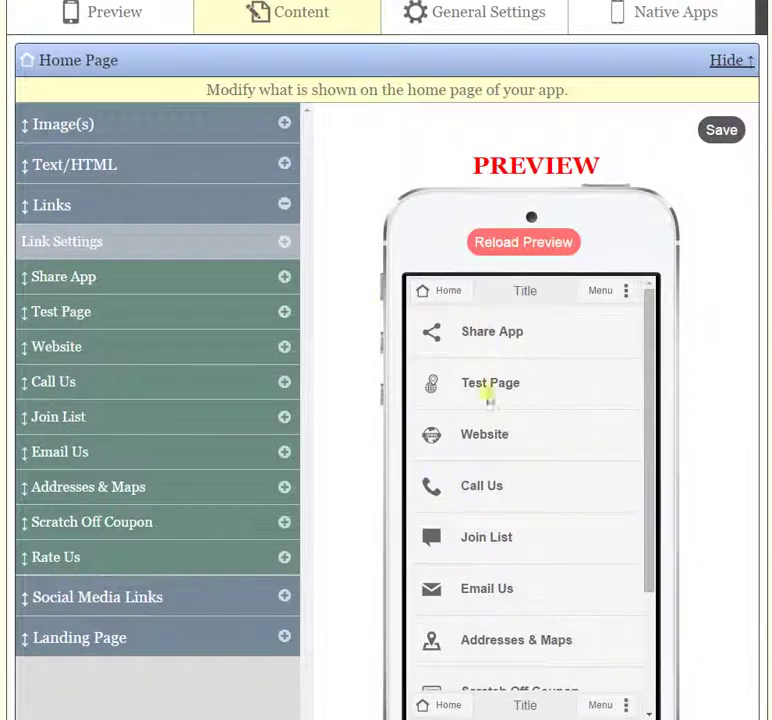
left_click(285, 246)
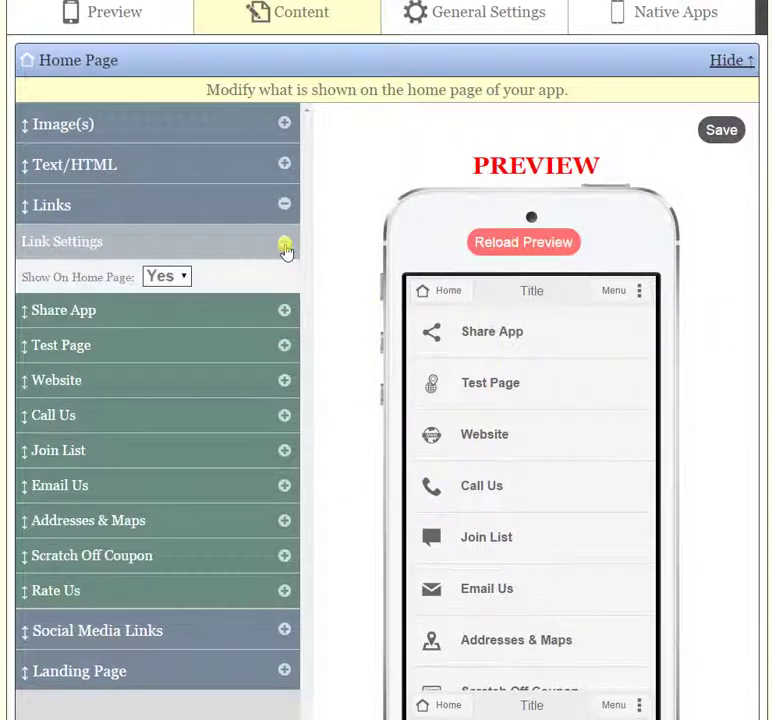
left_click(188, 283)
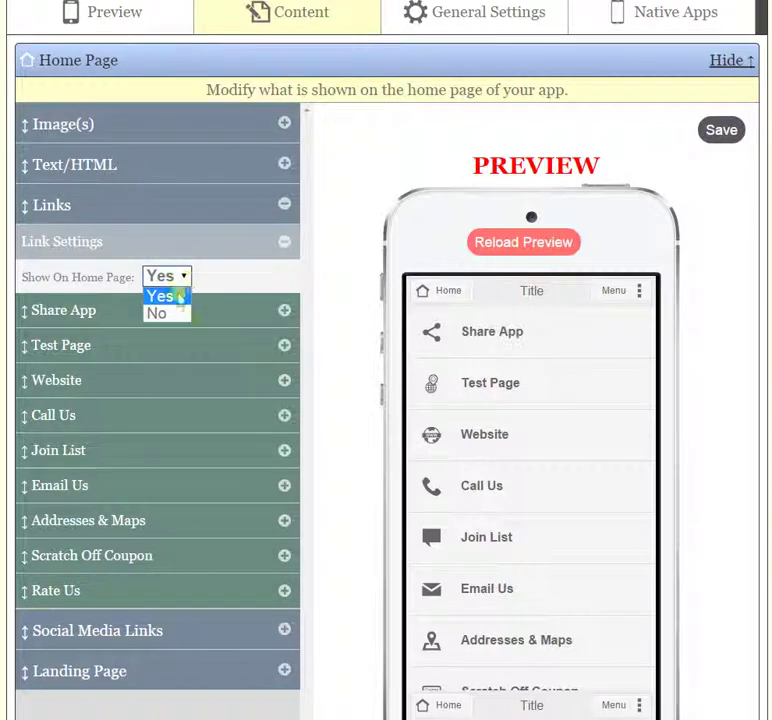
left_click(172, 315)
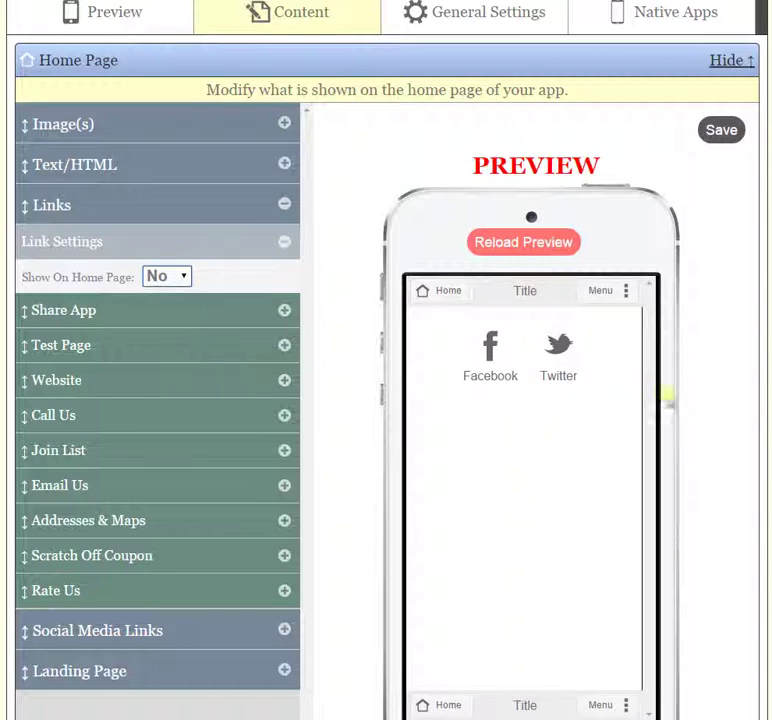
Step: Try to open the bottom menu in the phone preview and dismiss the message
scroll(667, 397, "down", 2)
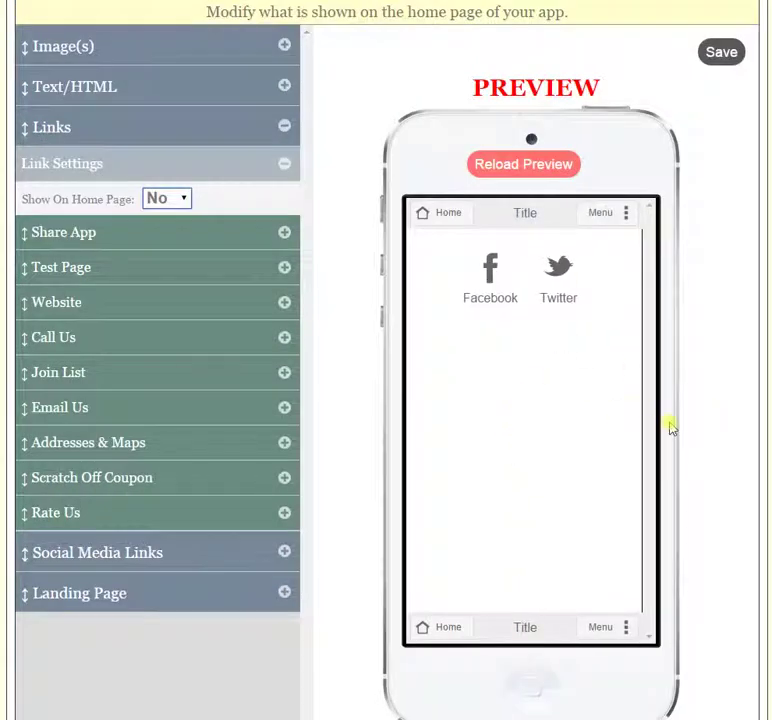
scroll(672, 428, "down", 1)
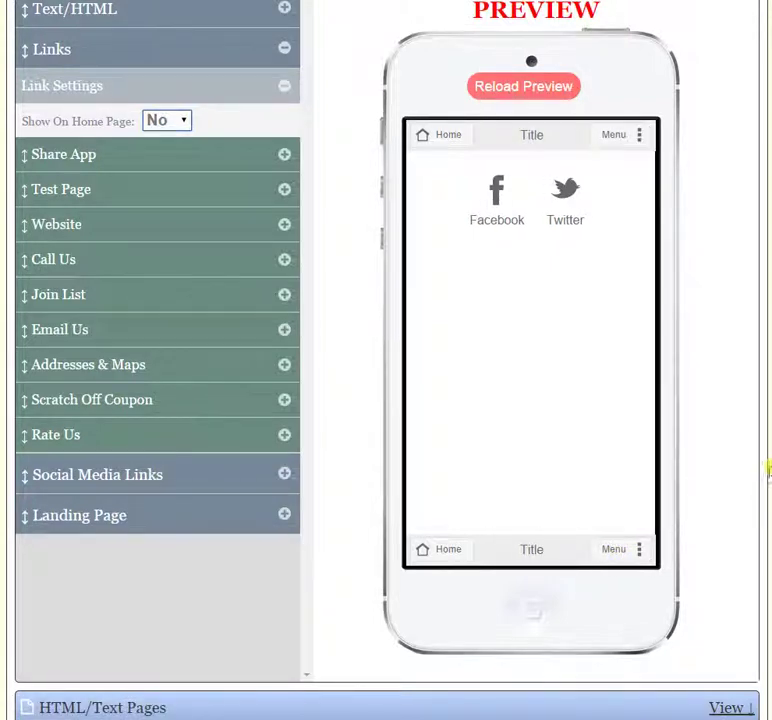
left_click(593, 549)
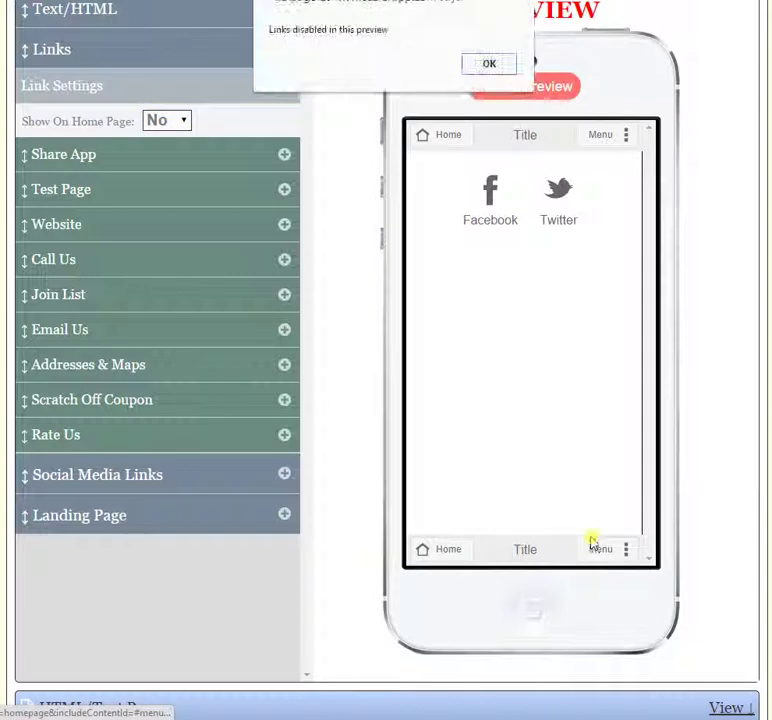
left_click(515, 65)
scroll(698, 496, "up", 1)
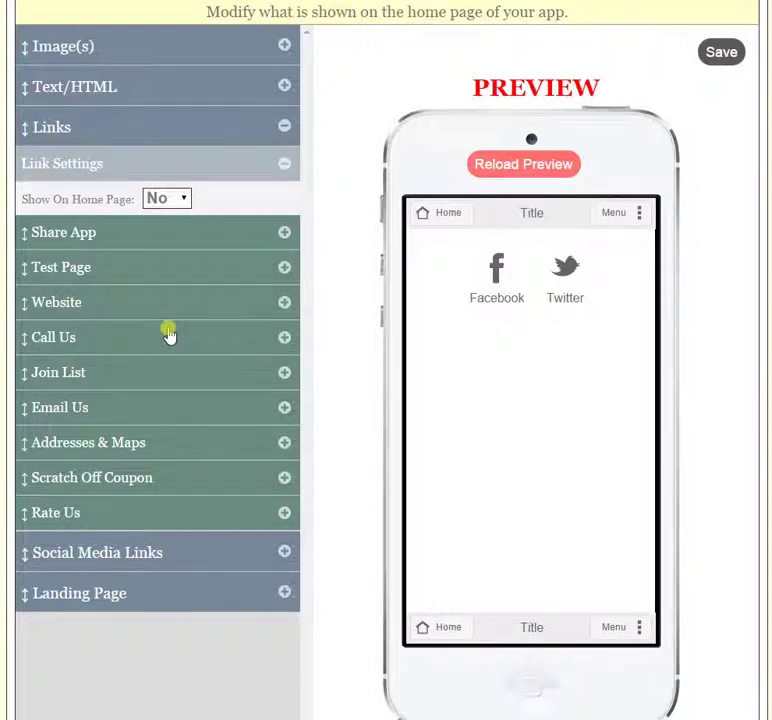
Step: Set the links' Show On Home Page to Yes, switch it to No and return it to Yes
left_click(182, 201)
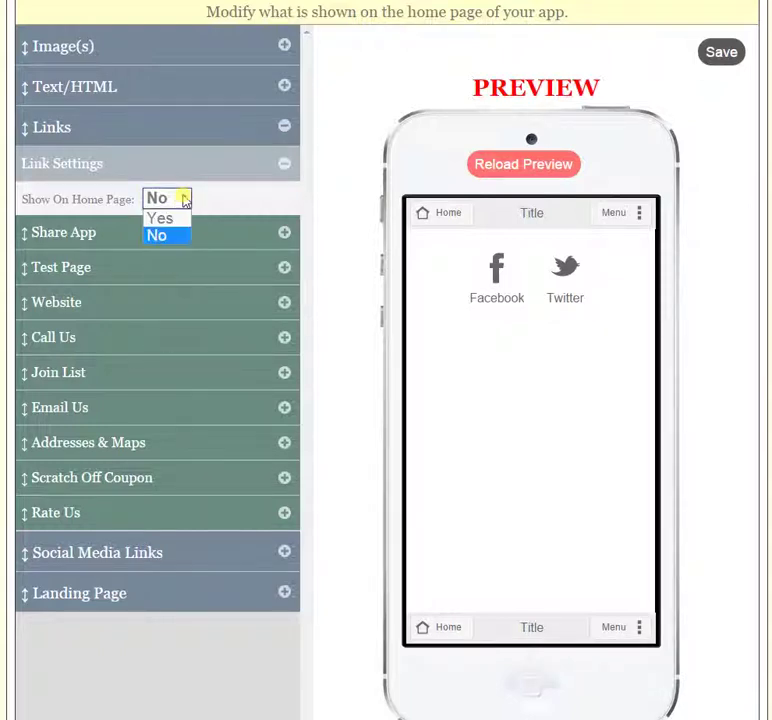
left_click(167, 217)
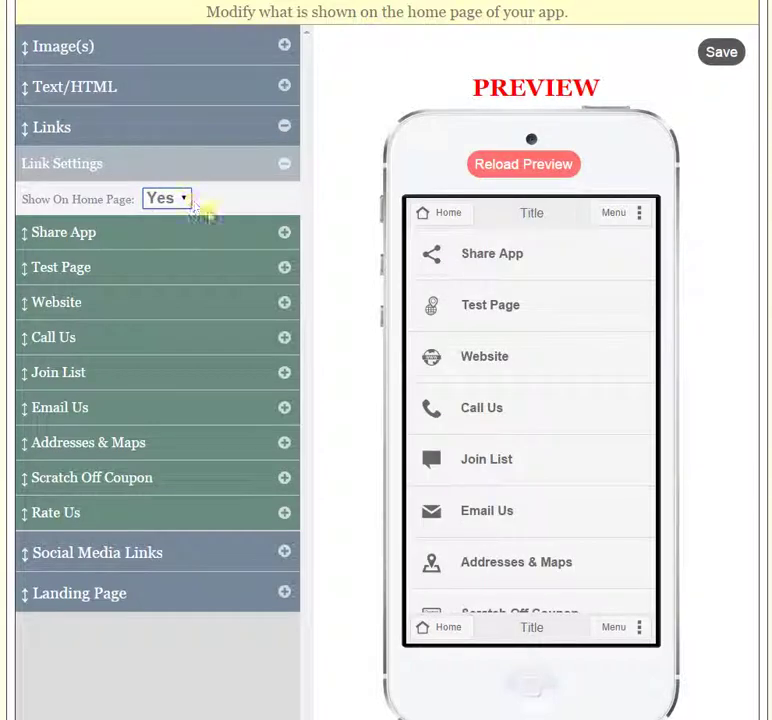
left_click(181, 203)
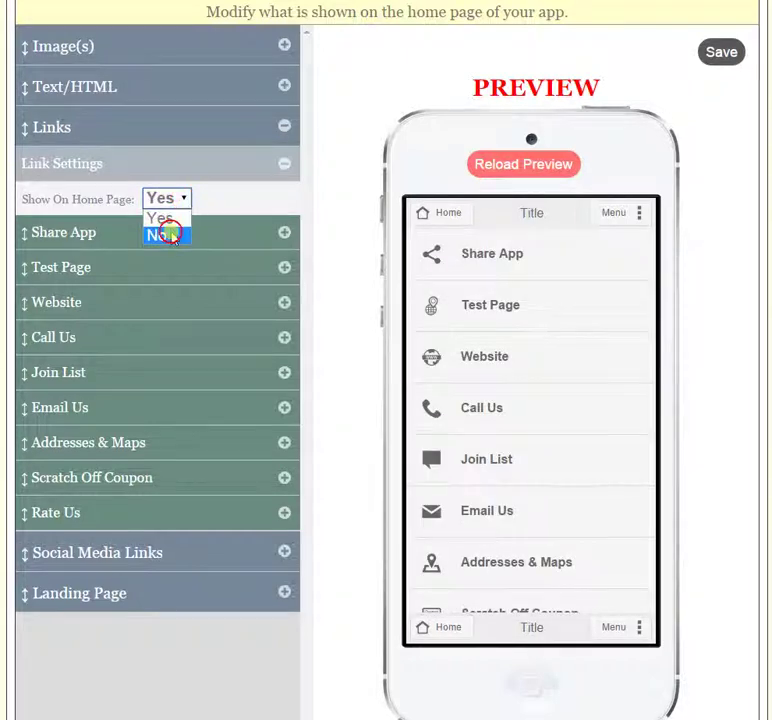
left_click(167, 234)
left_click(178, 199)
left_click(165, 216)
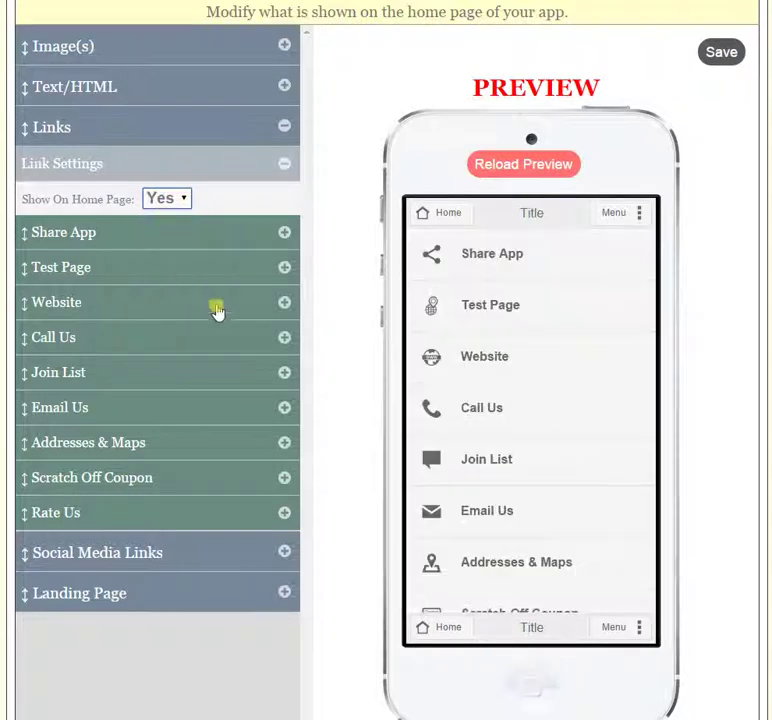
Step: Expand the Share App link's settings, set Show to No and switch it back to Yes
left_click(283, 237)
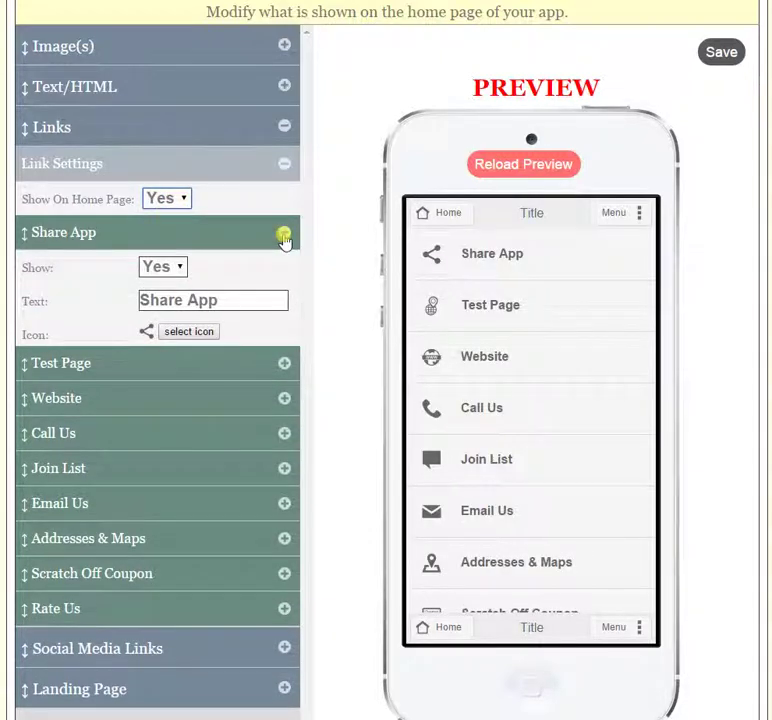
left_click(179, 267)
left_click(207, 270)
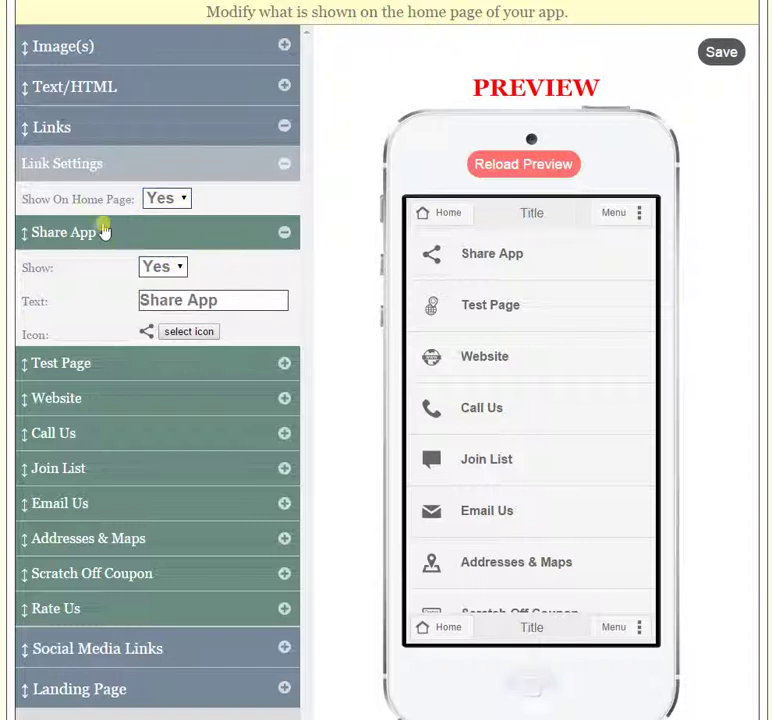
left_click(183, 267)
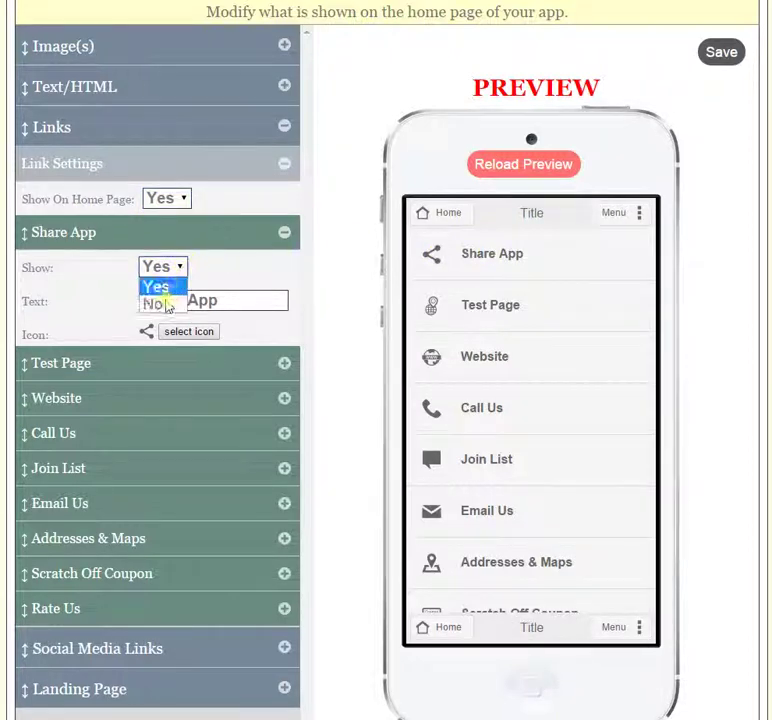
left_click(168, 303)
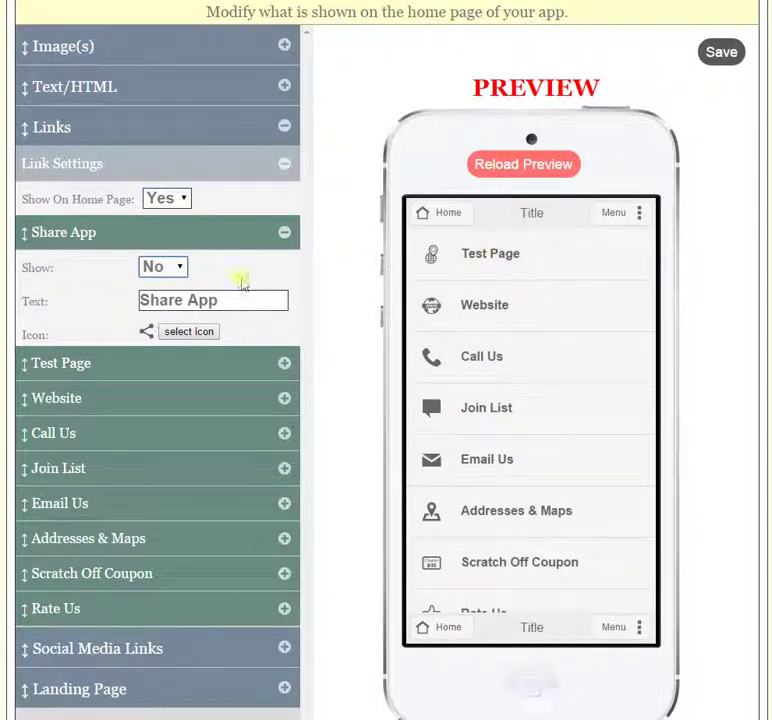
left_click(180, 267)
left_click(162, 287)
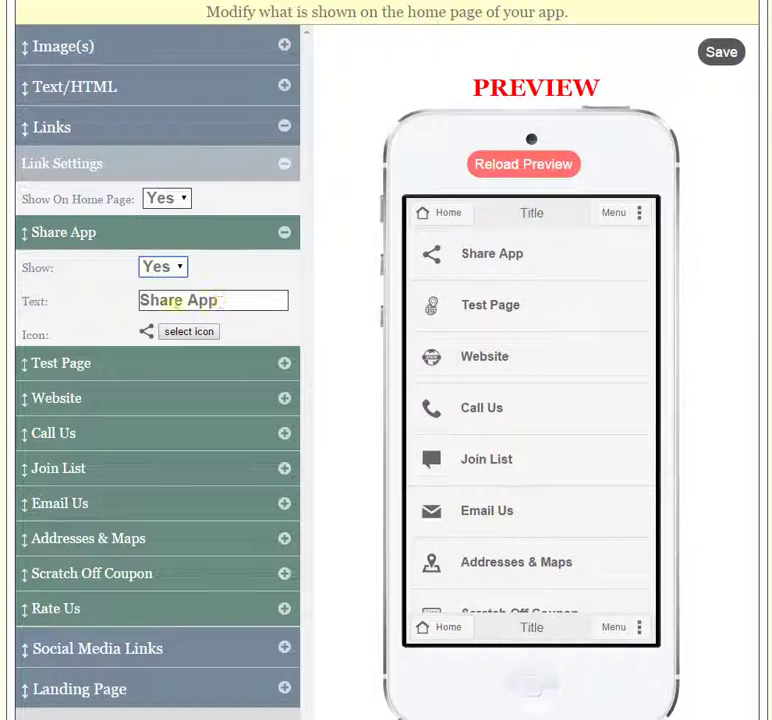
Step: Change the Share App link's text to "Share" and collapse its settings
triple_click(230, 300)
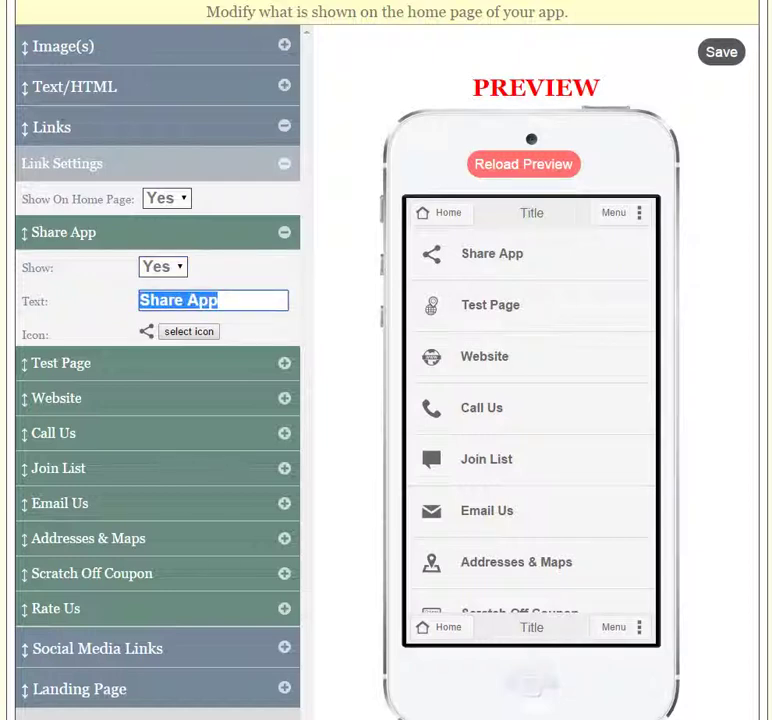
type("Shar")
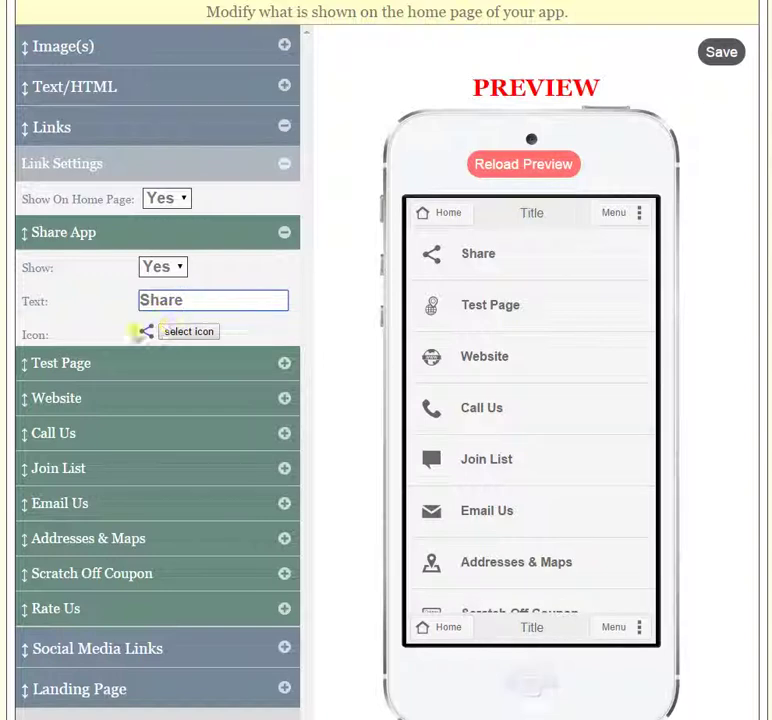
left_click(284, 234)
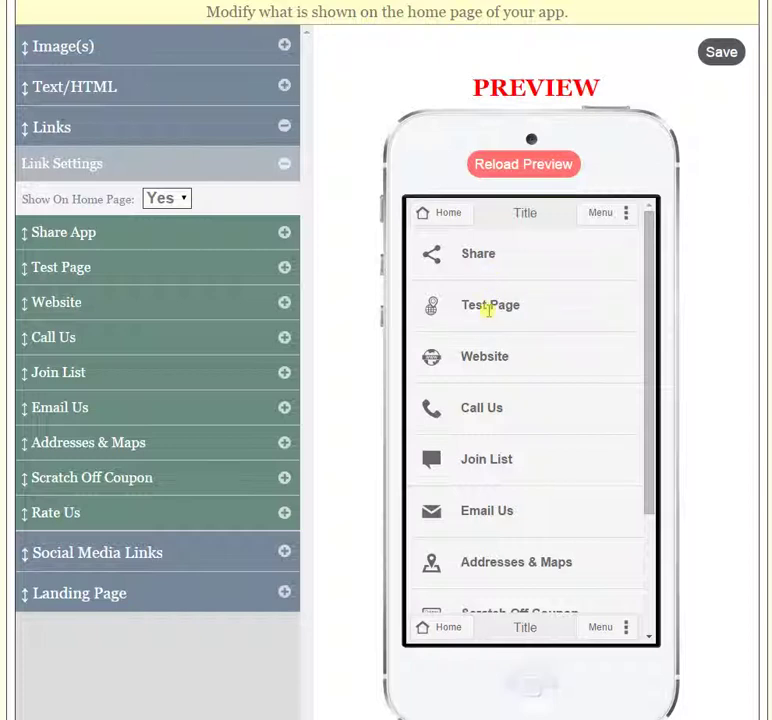
Step: Move the Test Page link above Share App, check the preview and move it back below
left_click_drag(50, 274, 53, 230)
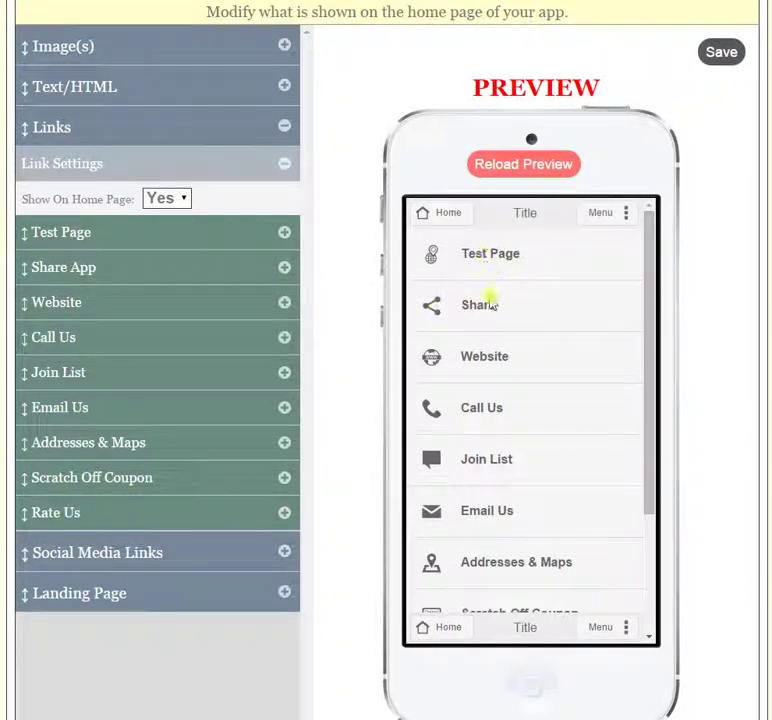
left_click_drag(83, 236, 79, 282)
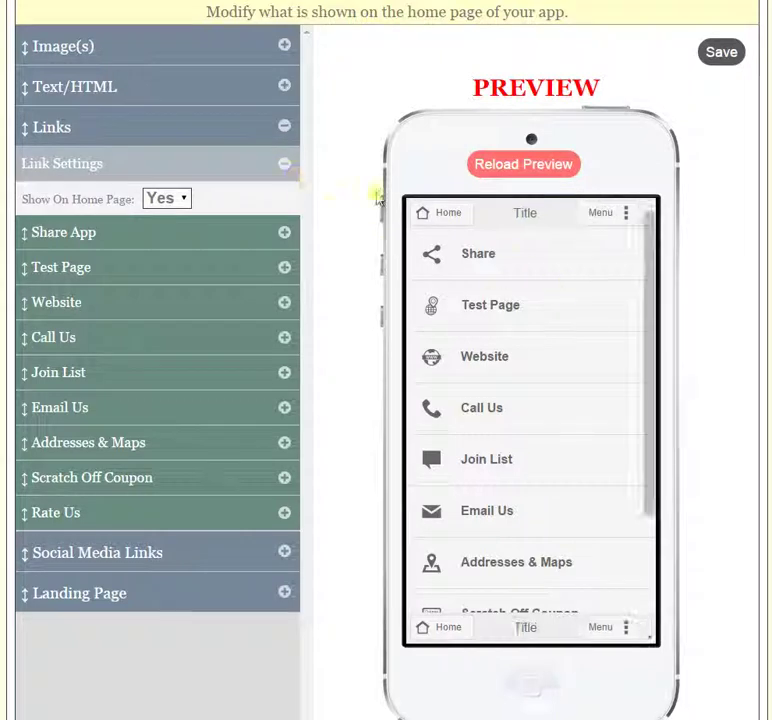
Step: Set Show On Home Page to No for the links and expand the Social Media Links section
left_click(182, 197)
left_click(160, 236)
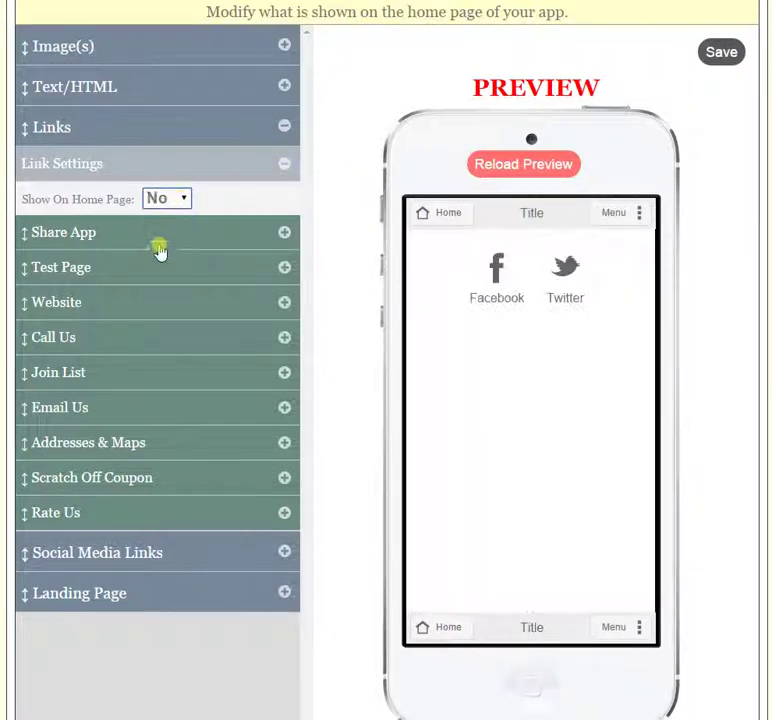
scroll(349, 396, "down", 1)
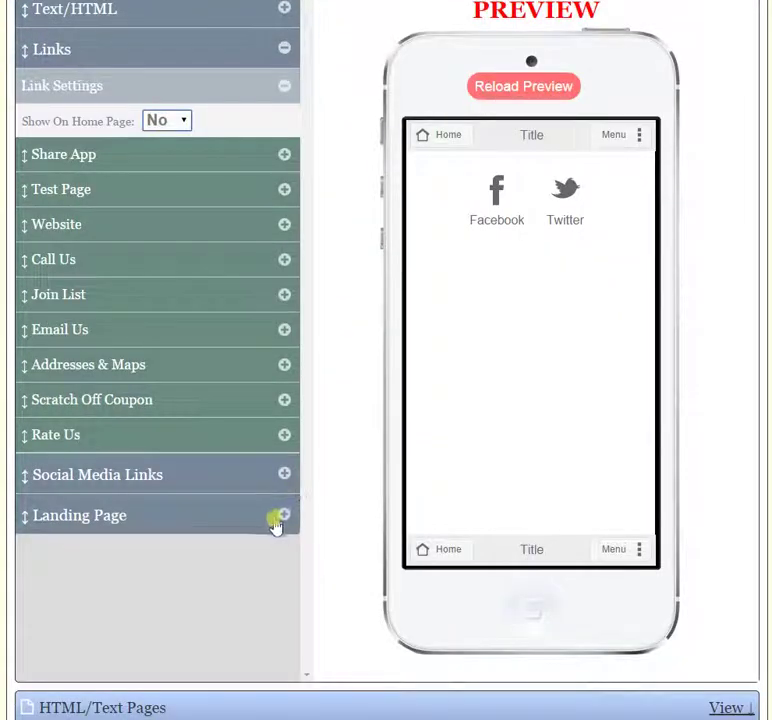
left_click(288, 478)
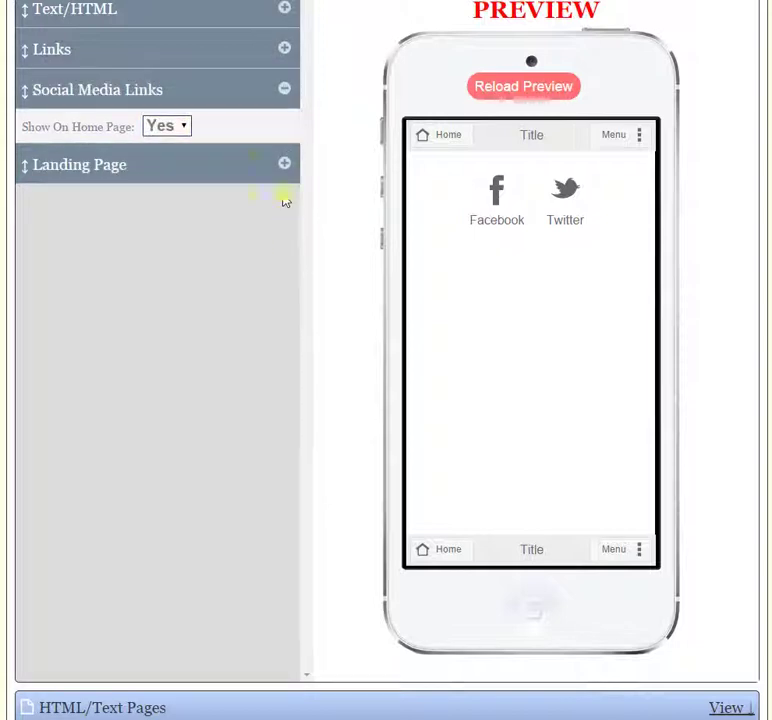
Step: Set Show On Home Page to No for the Social Media Links and collapse that section
left_click(190, 129)
left_click(174, 160)
scroll(235, 278, "up", 2)
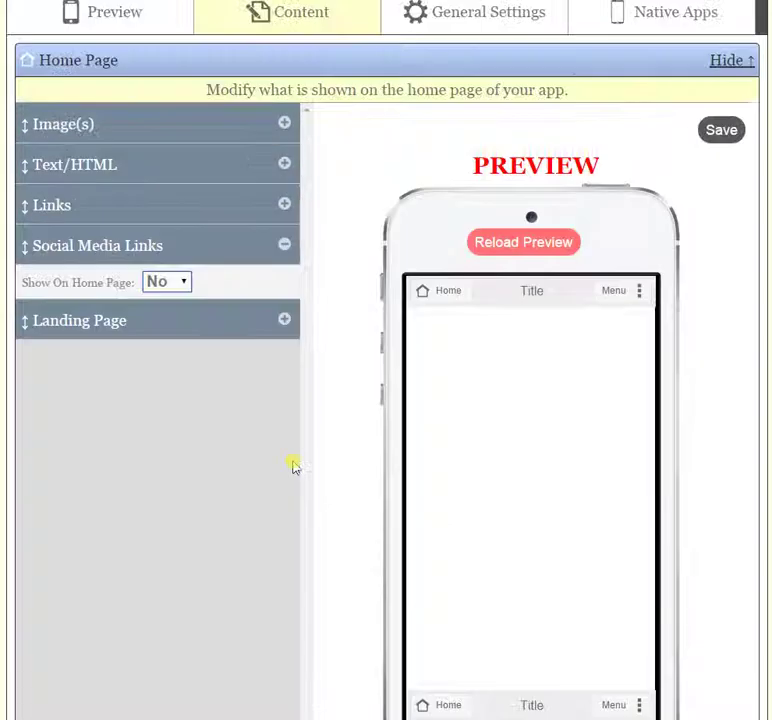
left_click(284, 250)
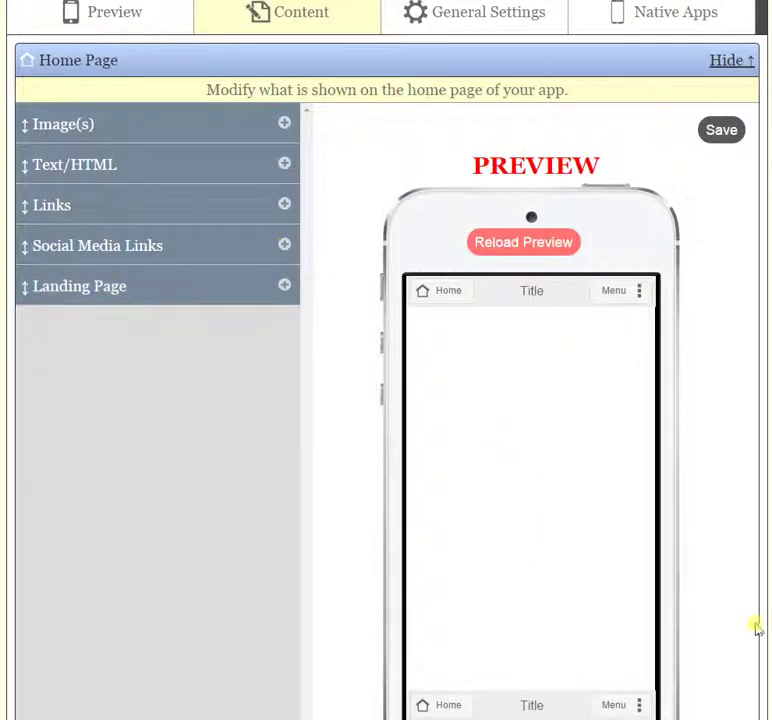
scroll(407, 563, "up", 2)
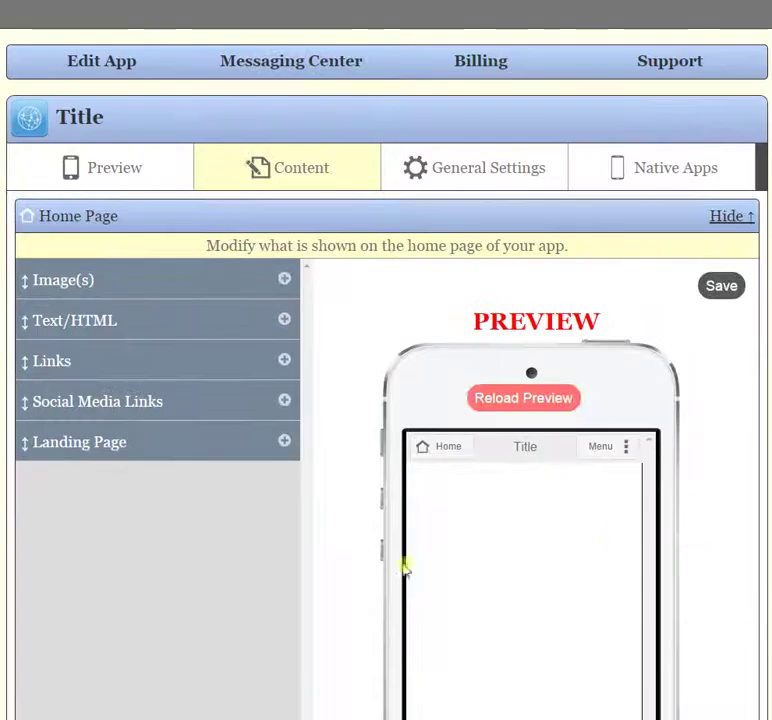
Step: Expand the Image(s) section, upload the photo of the two ballet dancers and add it to the home page
left_click(286, 283)
scroll(351, 296, "down", 1)
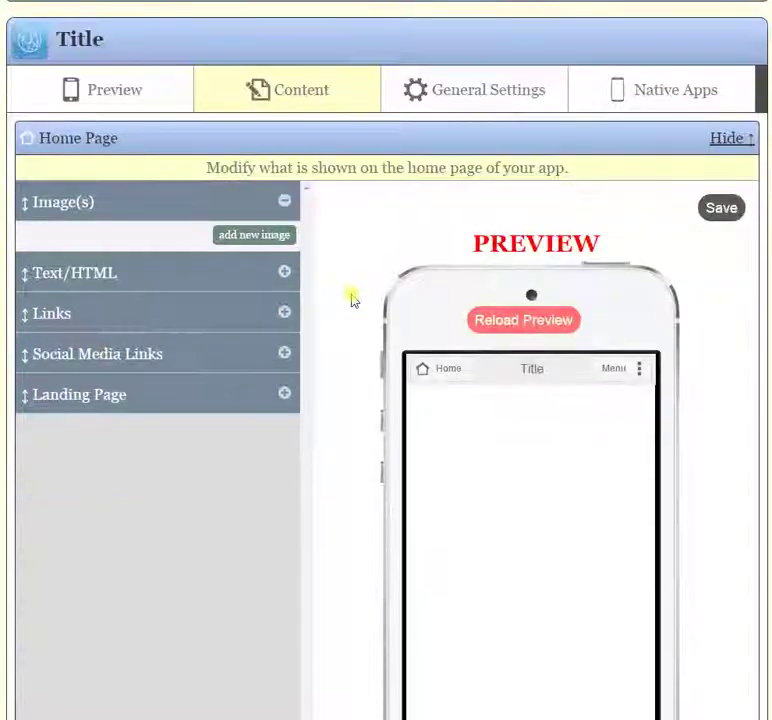
left_click(251, 240)
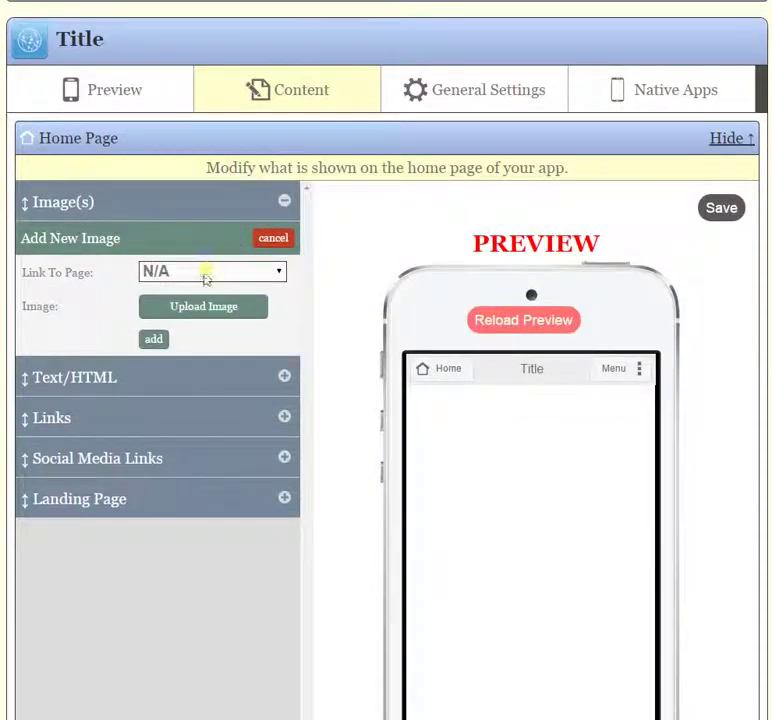
left_click(181, 316)
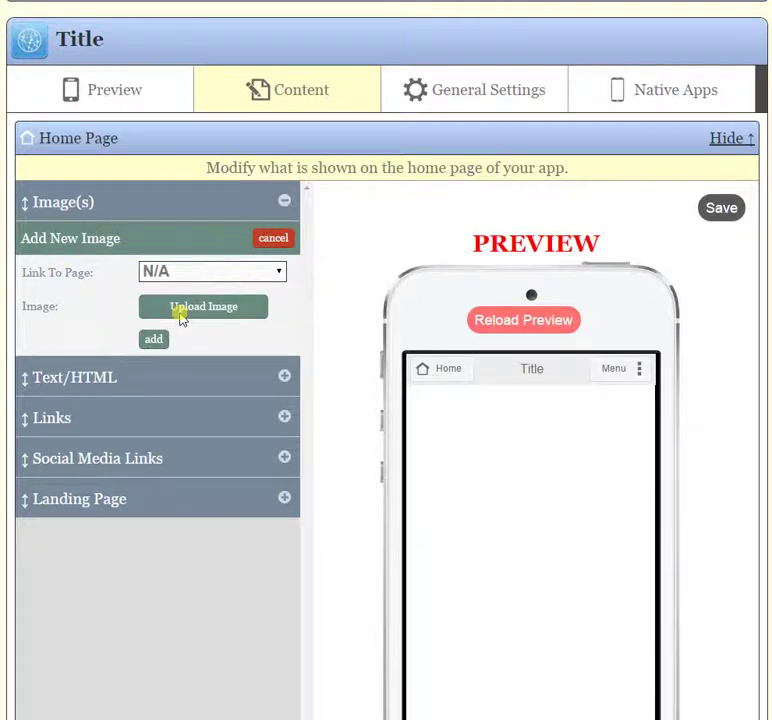
left_click(358, 215)
double_click(358, 215)
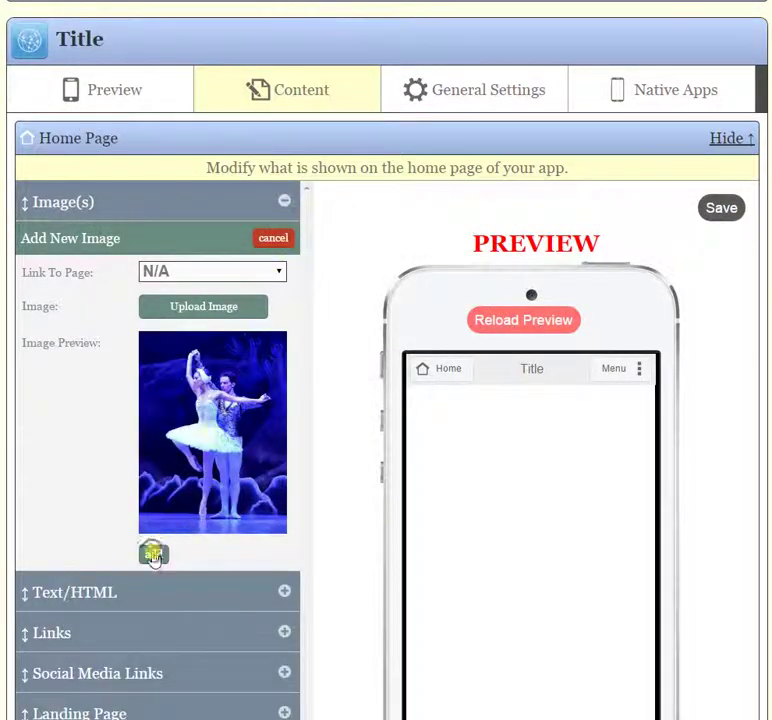
left_click(153, 554)
scroll(530, 400, "down", 3)
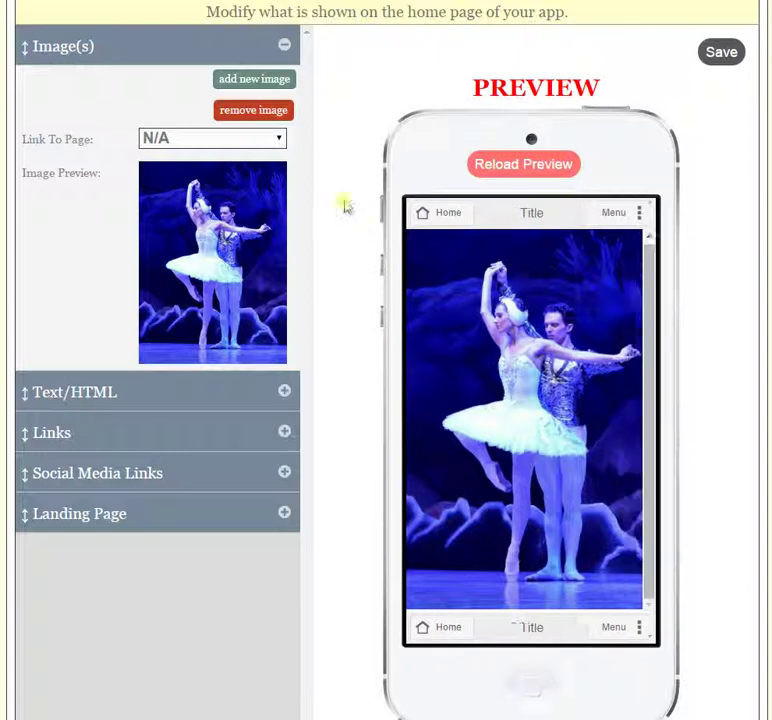
left_click(257, 80)
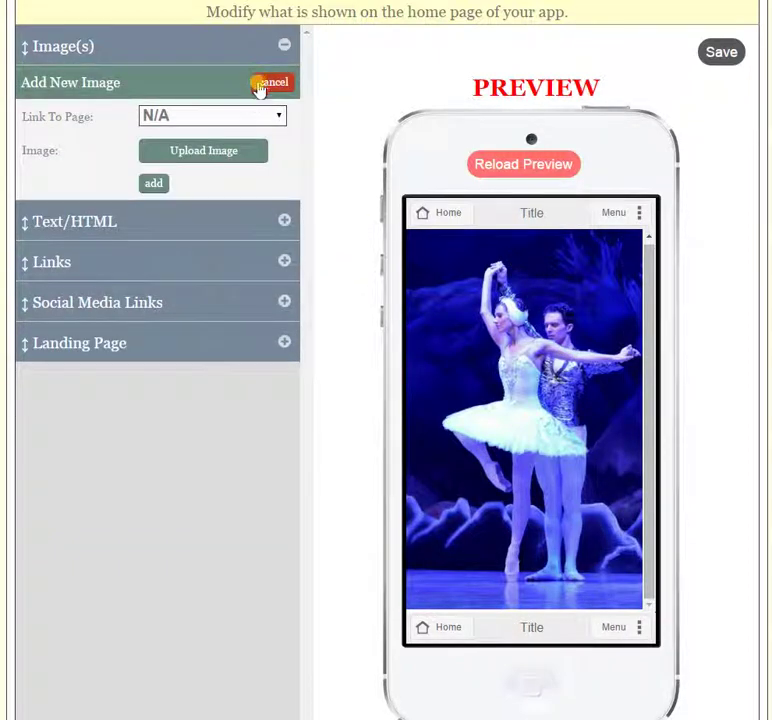
left_click(220, 153)
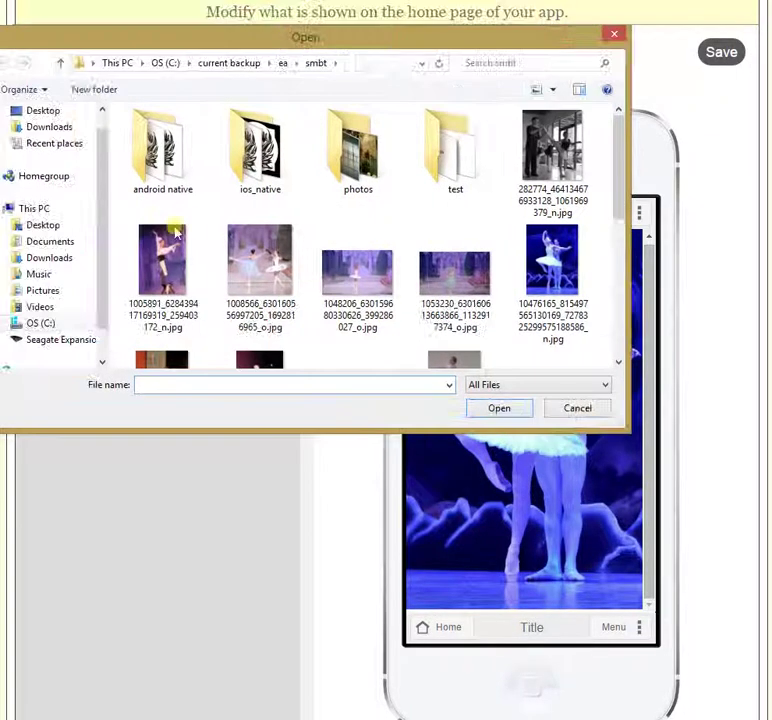
double_click(160, 265)
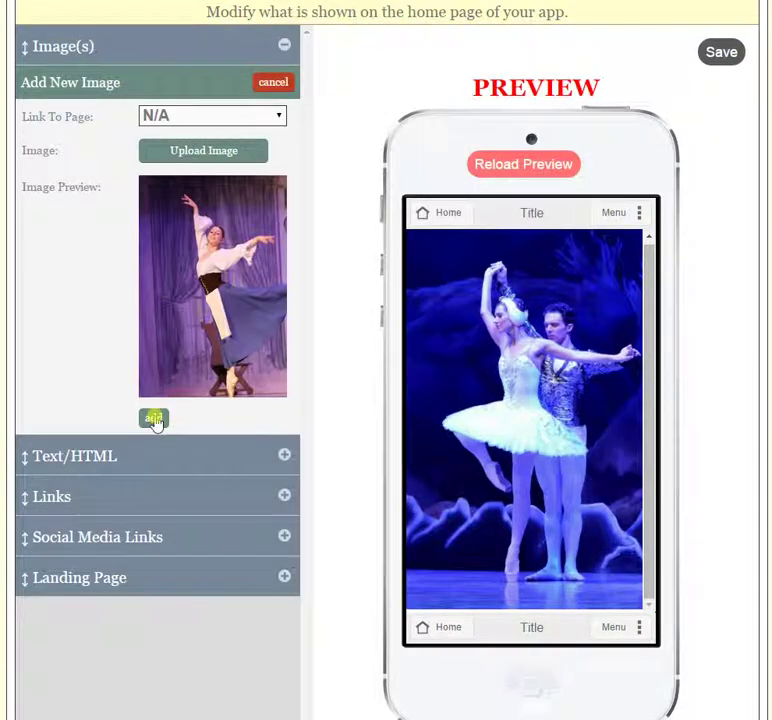
left_click(155, 421)
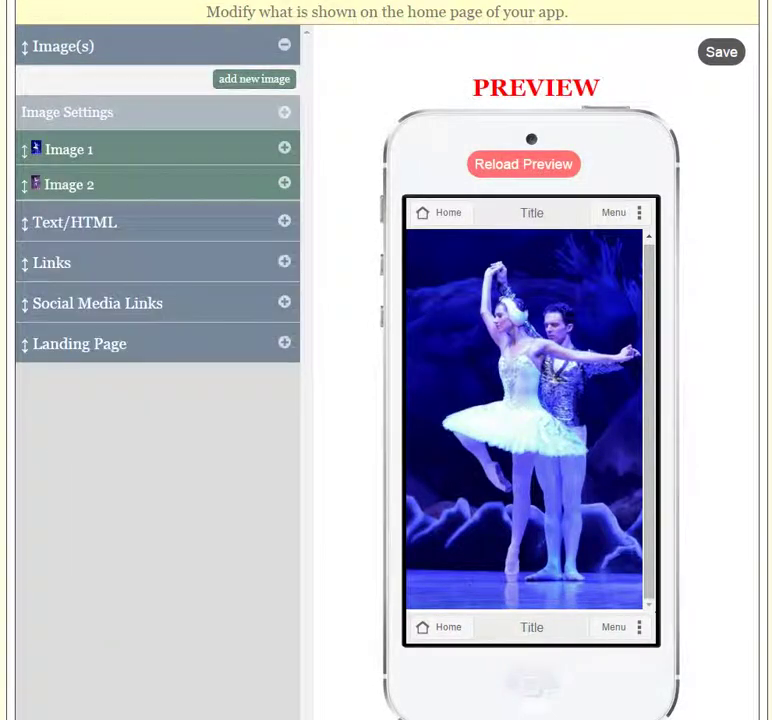
Step: Move Image 2 above Image 1 and return it to second place
scroll(386, 400, "up", 1)
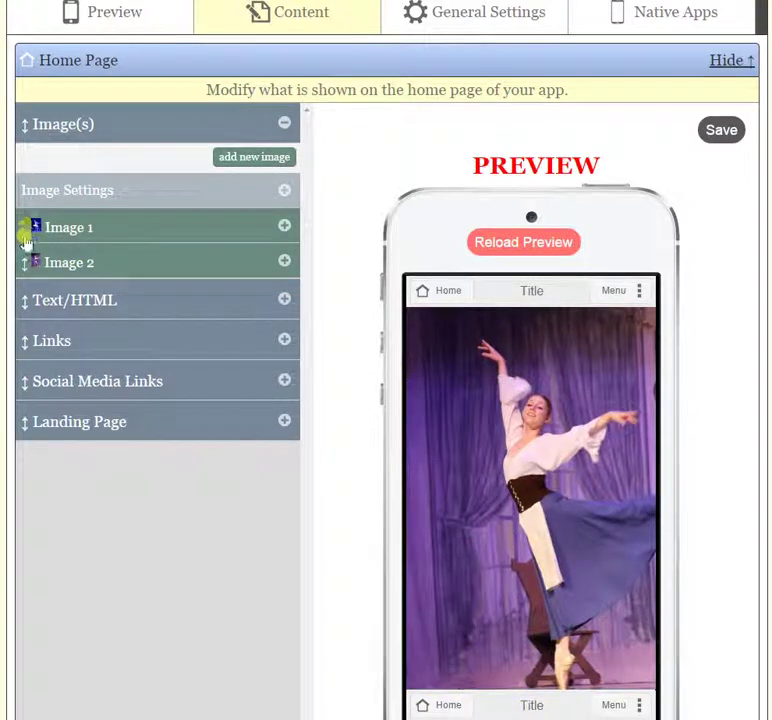
mouse_move(67, 262)
left_mouse_down()
mouse_move(71, 221)
mouse_move(79, 268)
left_mouse_up()
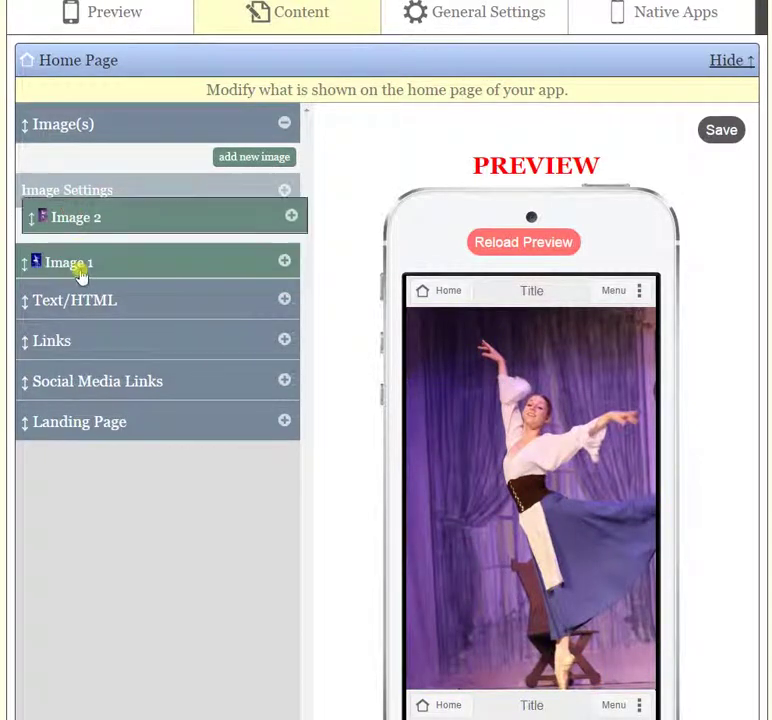
left_click_drag(79, 224, 80, 278)
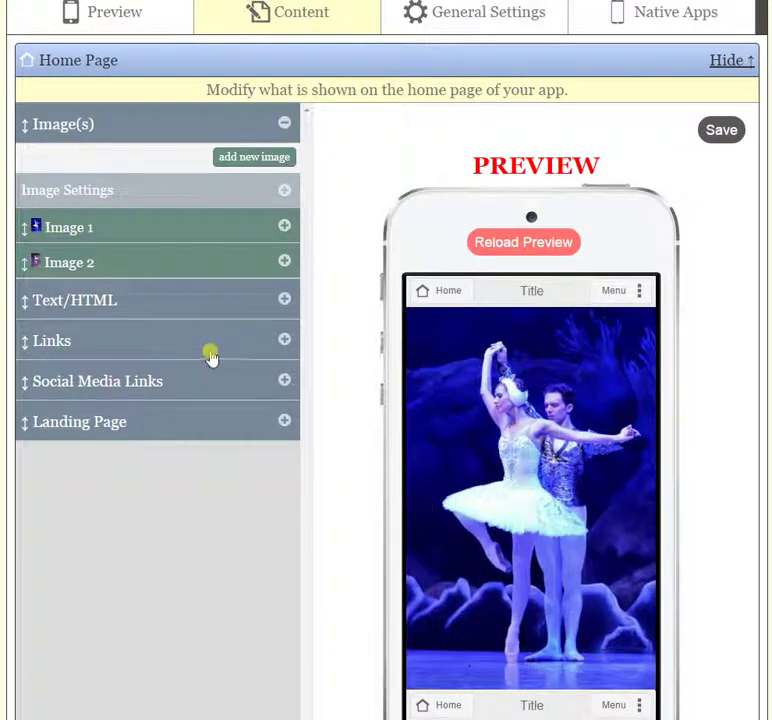
Step: Expand the Image Settings, try the Bars transition in the preview and set Transition to Float
left_click(285, 192)
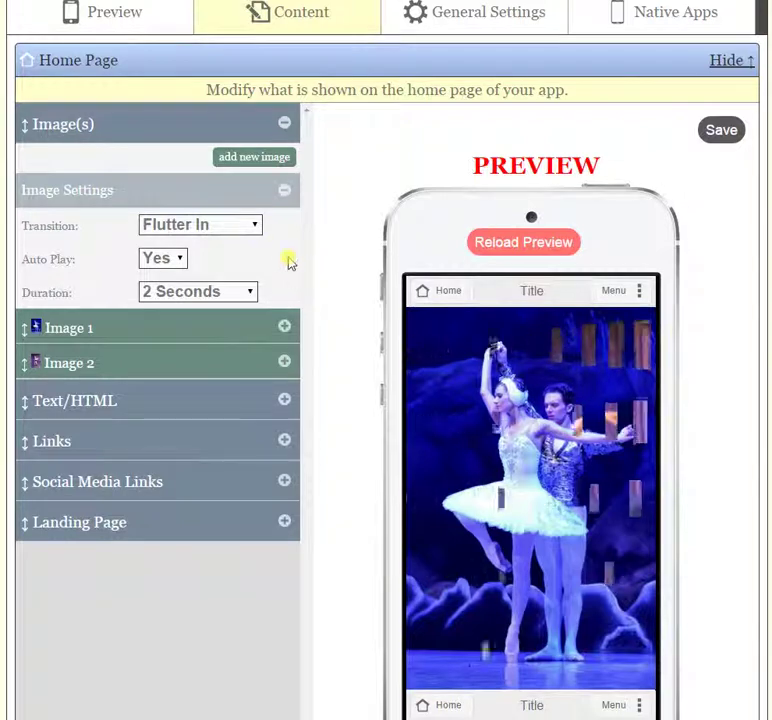
scroll(308, 262, "up", 1)
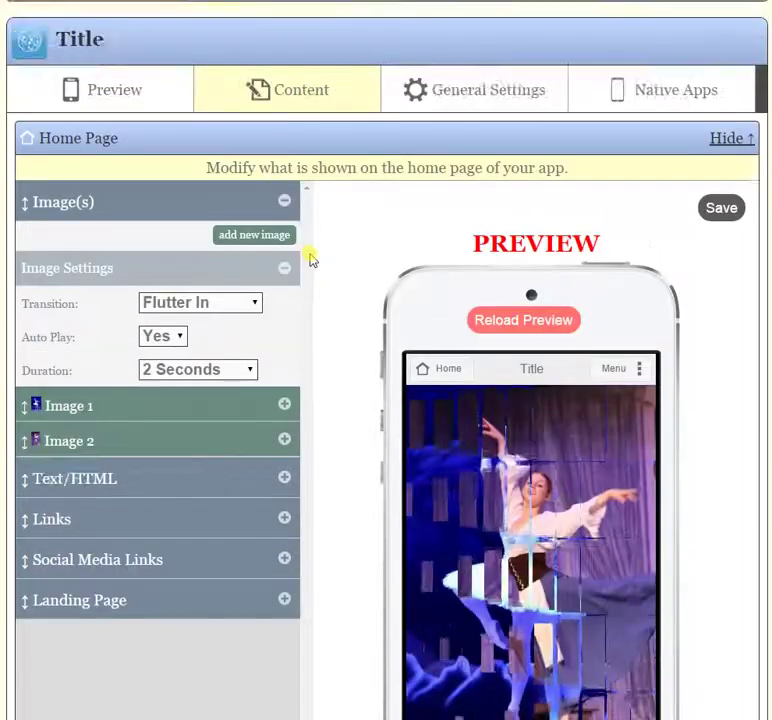
left_click(256, 302)
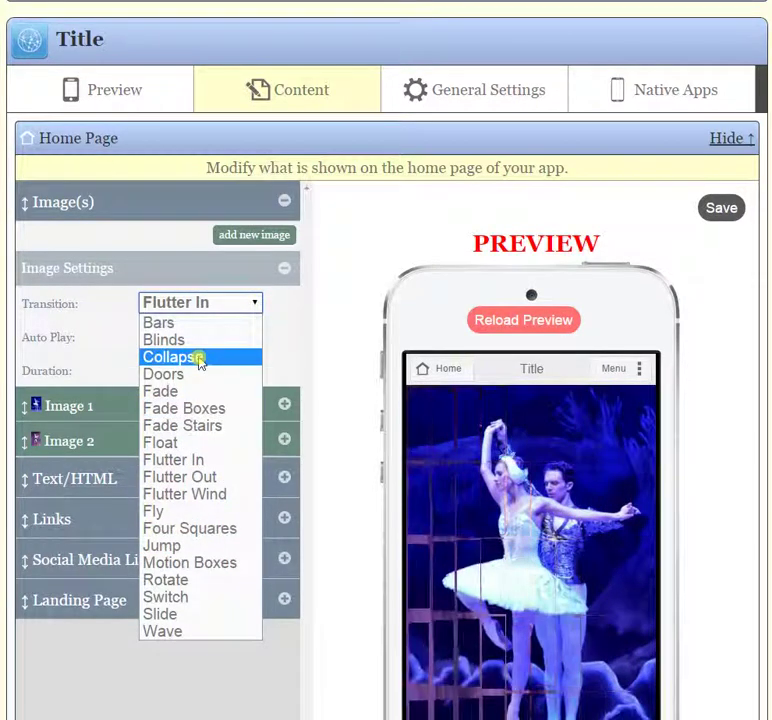
left_click(160, 322)
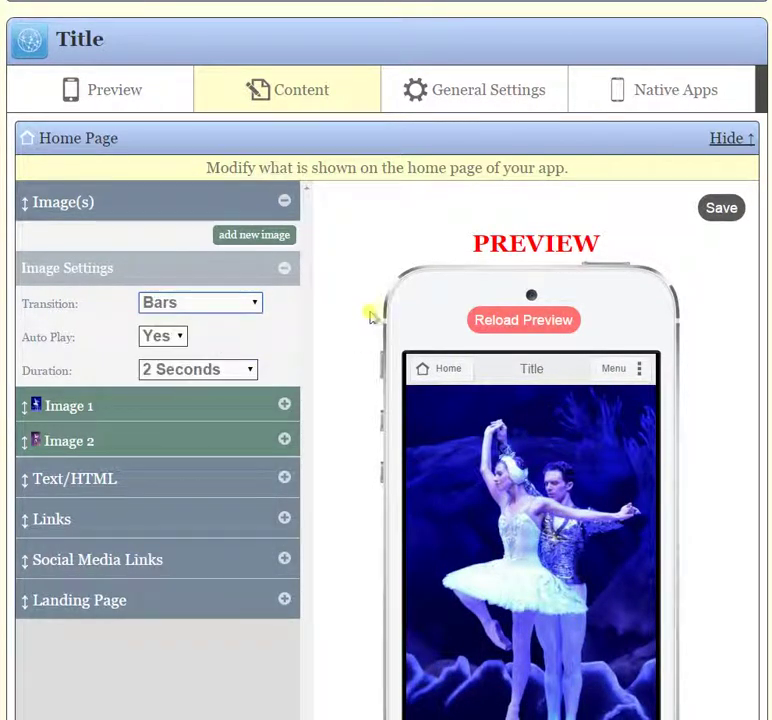
scroll(360, 316, "down", 1)
scroll(386, 400, "down", 1)
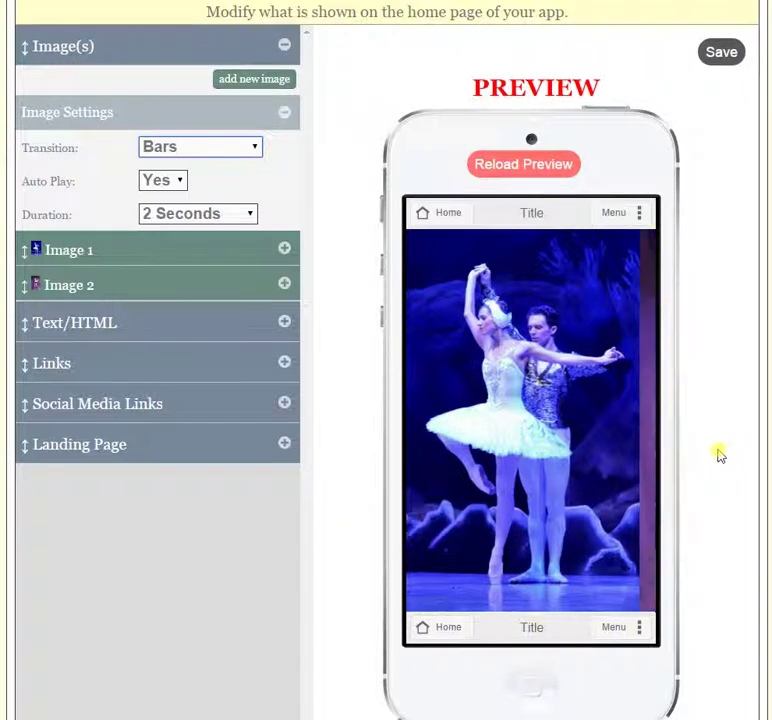
left_click(230, 152)
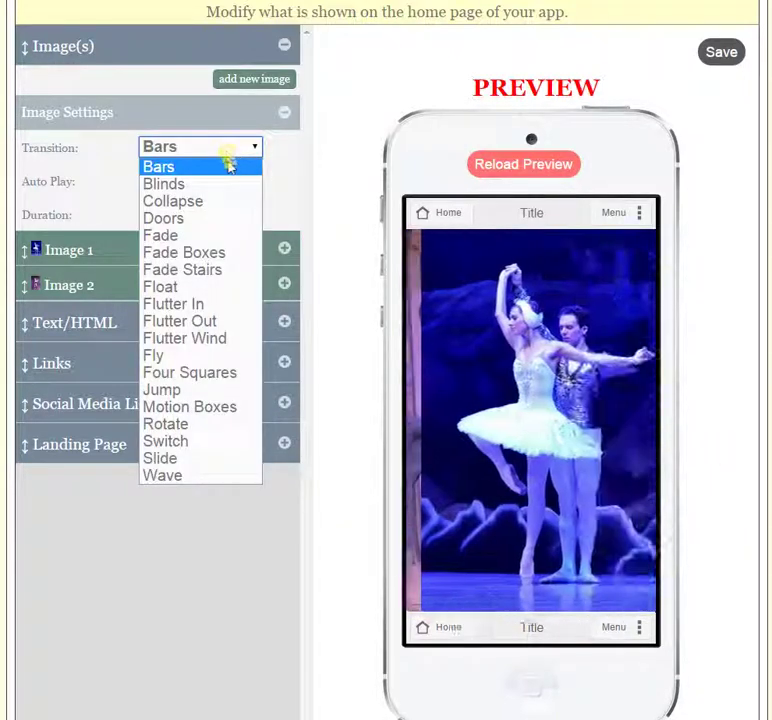
left_click(208, 288)
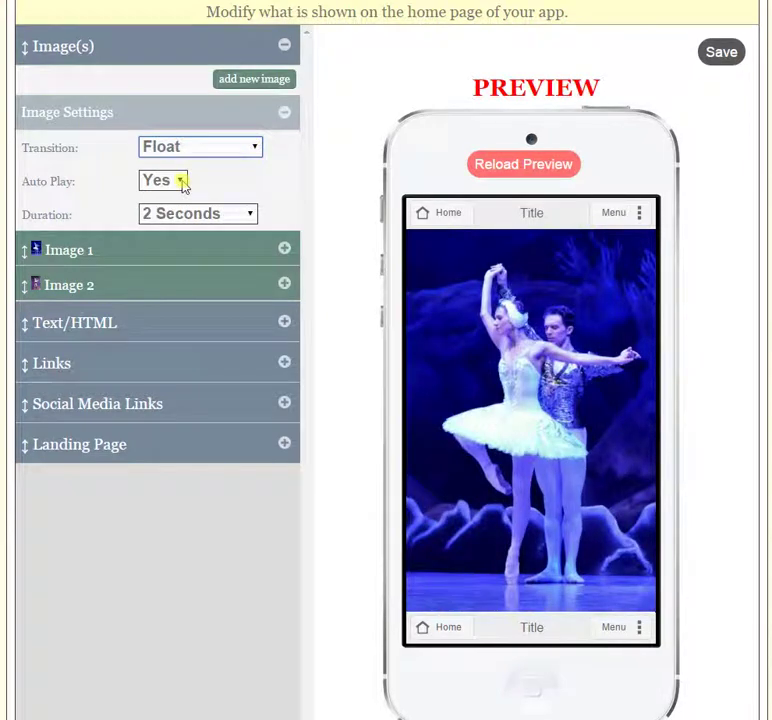
Step: Review the Auto Play and Duration choices without changing them and watch the image slideshow in the preview
left_click(181, 180)
left_click(217, 181)
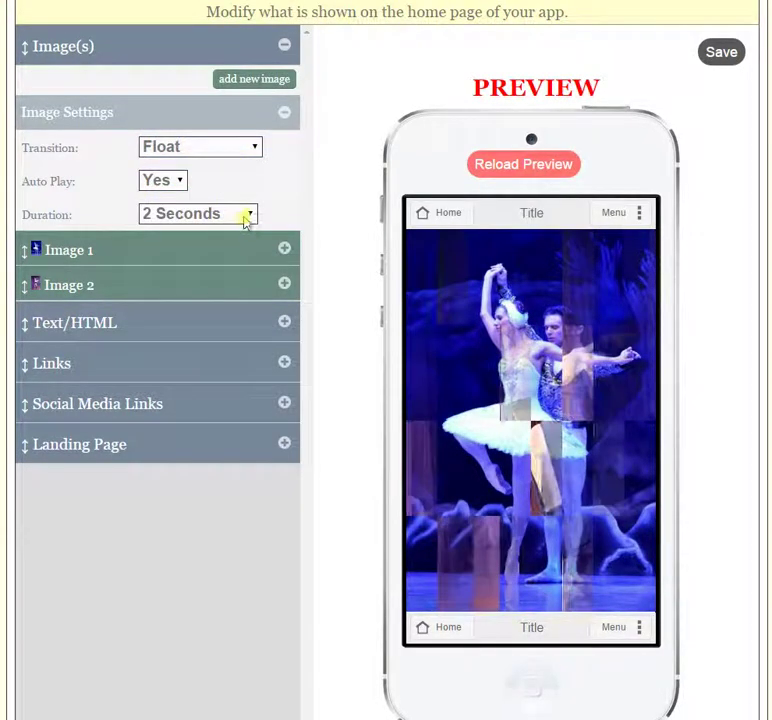
left_click(245, 216)
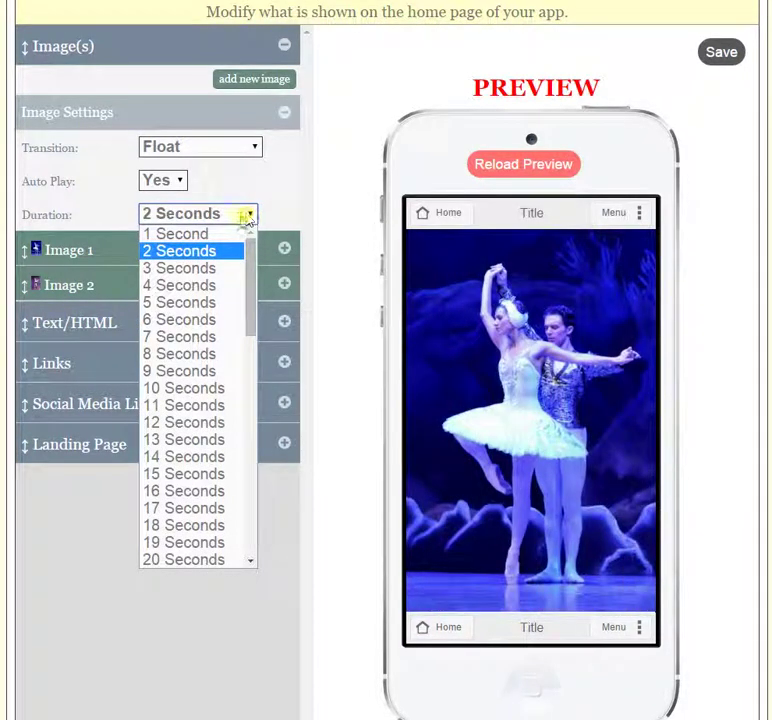
left_click(294, 192)
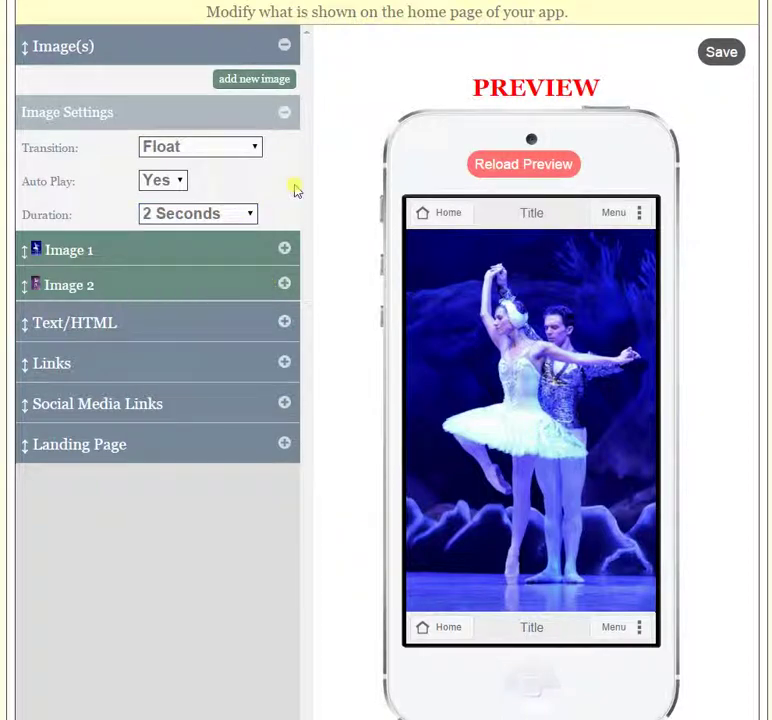
scroll(285, 195, "up", 1)
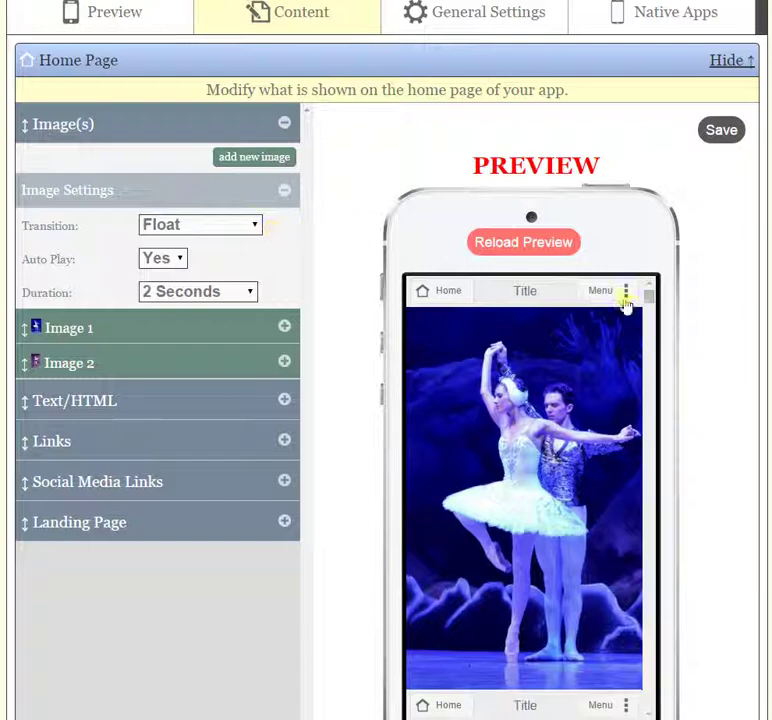
scroll(660, 345, "down", 3)
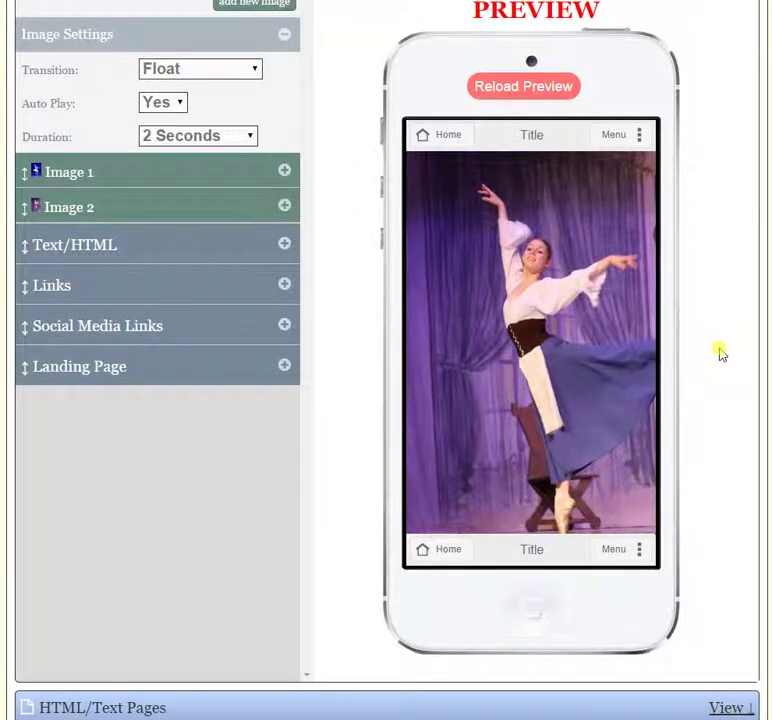
scroll(715, 355, "up", 2)
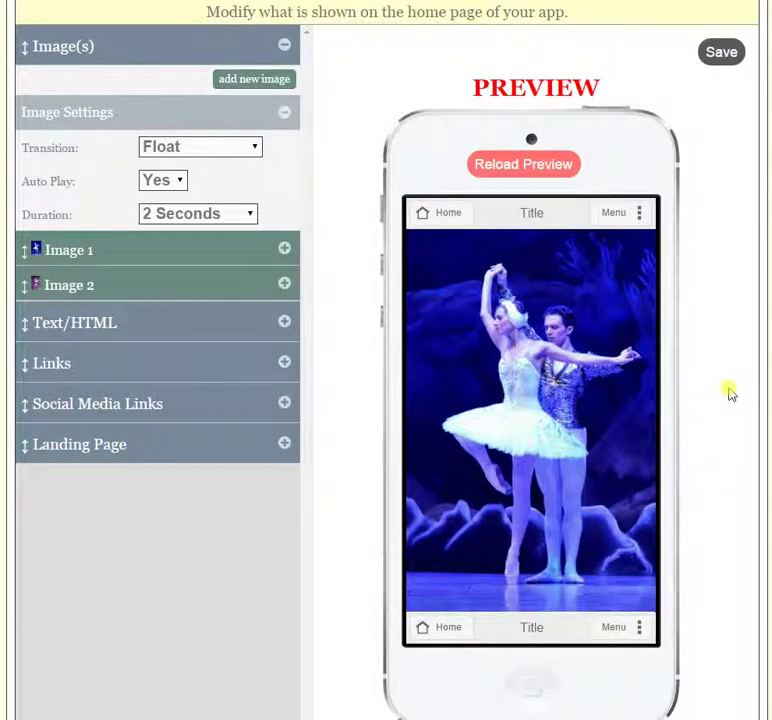
Step: Collapse the Image Settings, check the slideshow in the preview and save the home page
left_click(286, 116)
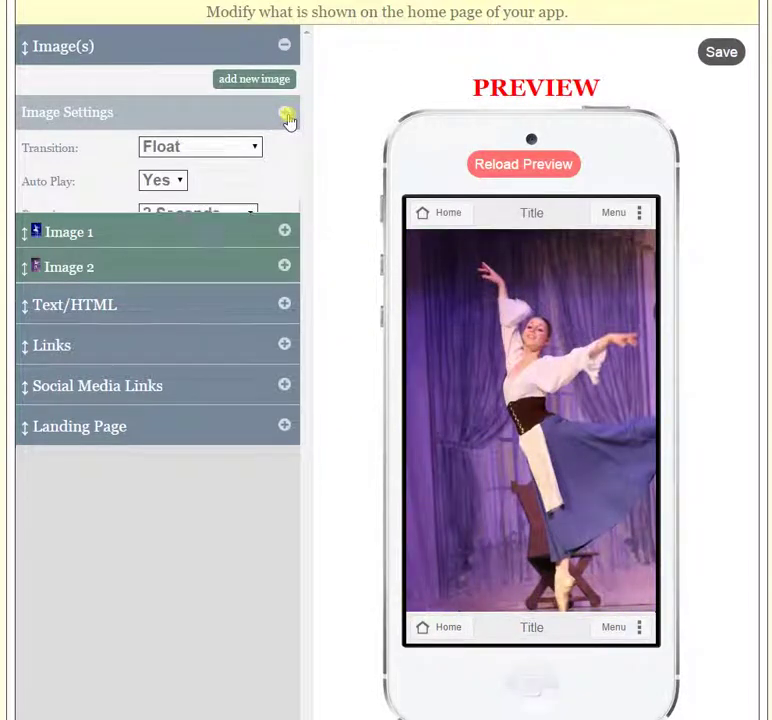
scroll(353, 320, "up", 2)
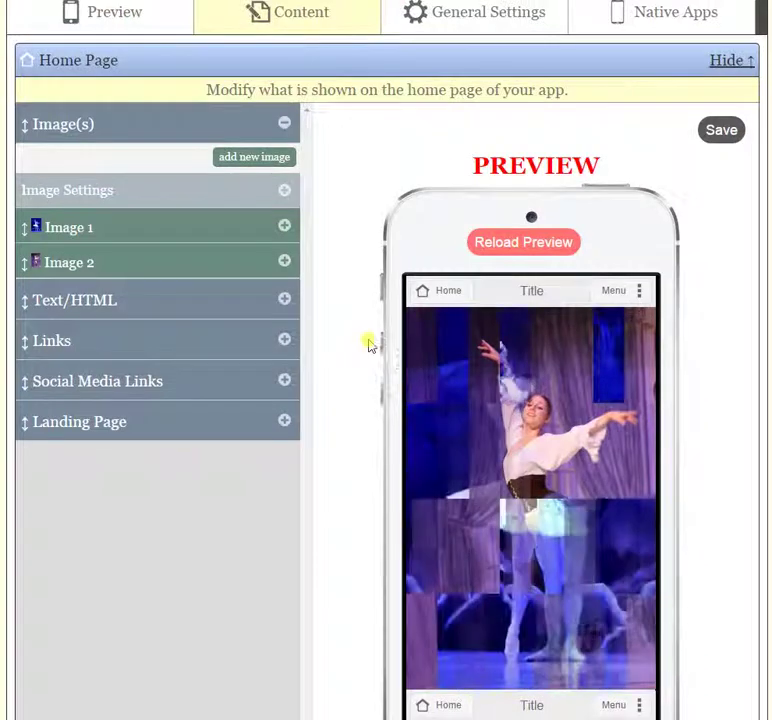
scroll(707, 407, "down", 4)
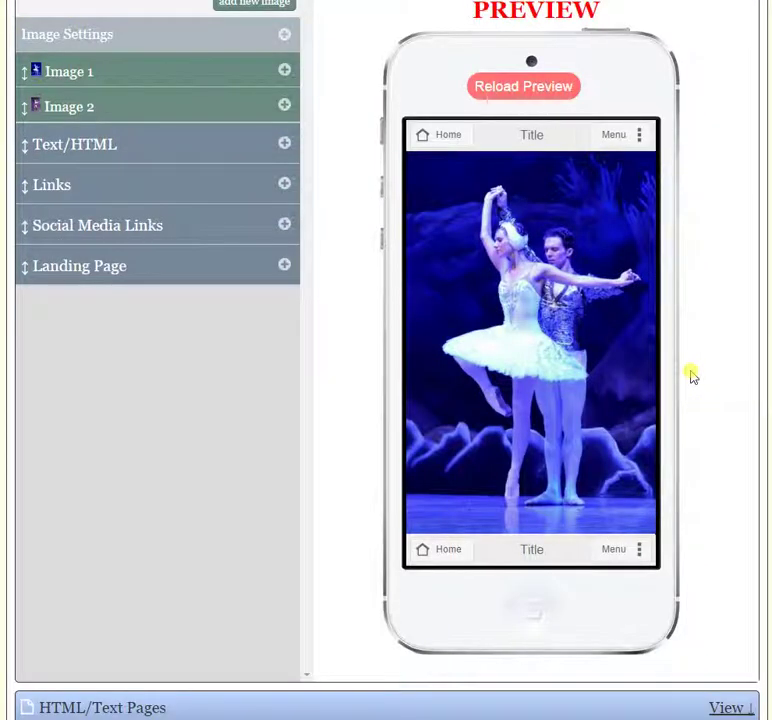
scroll(700, 377, "up", 1)
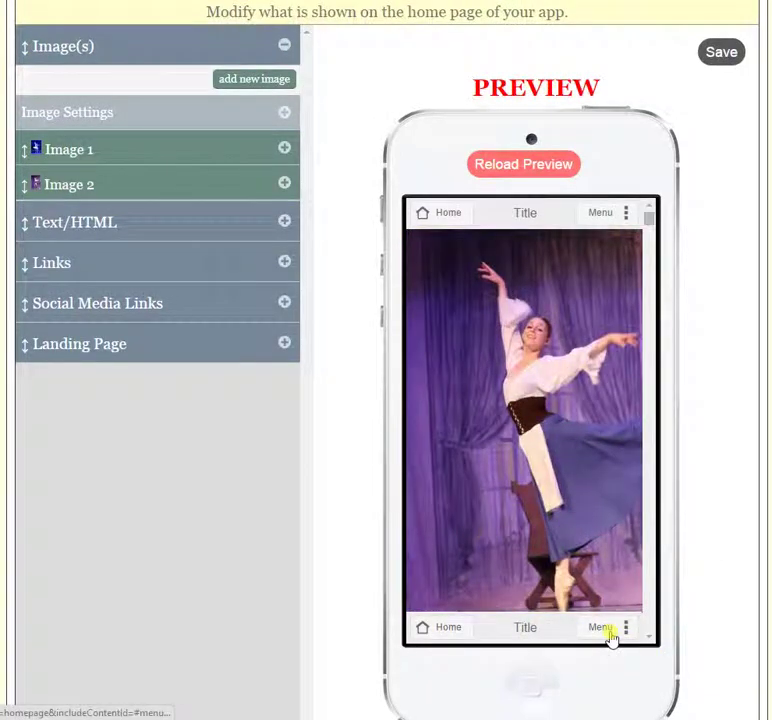
scroll(688, 536, "up", 1)
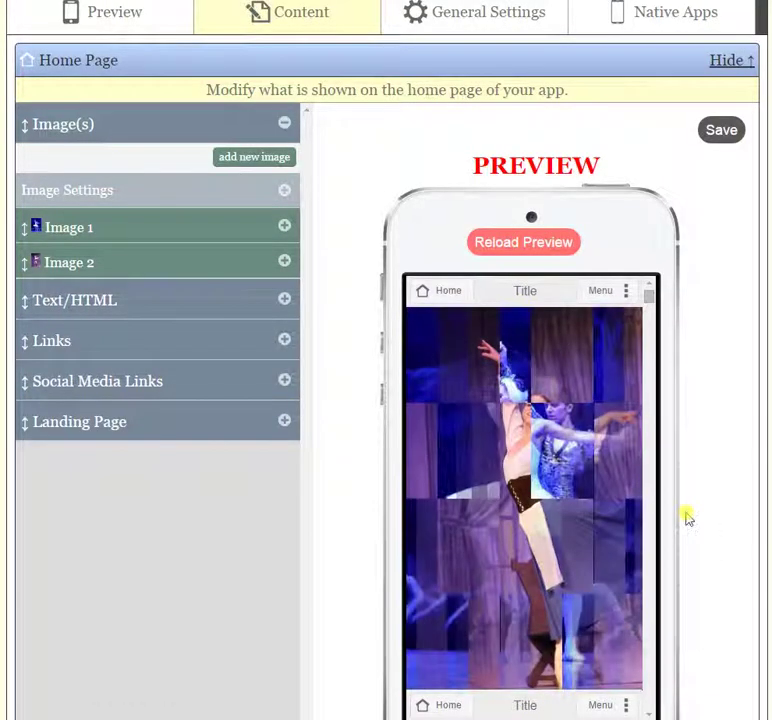
left_click(728, 126)
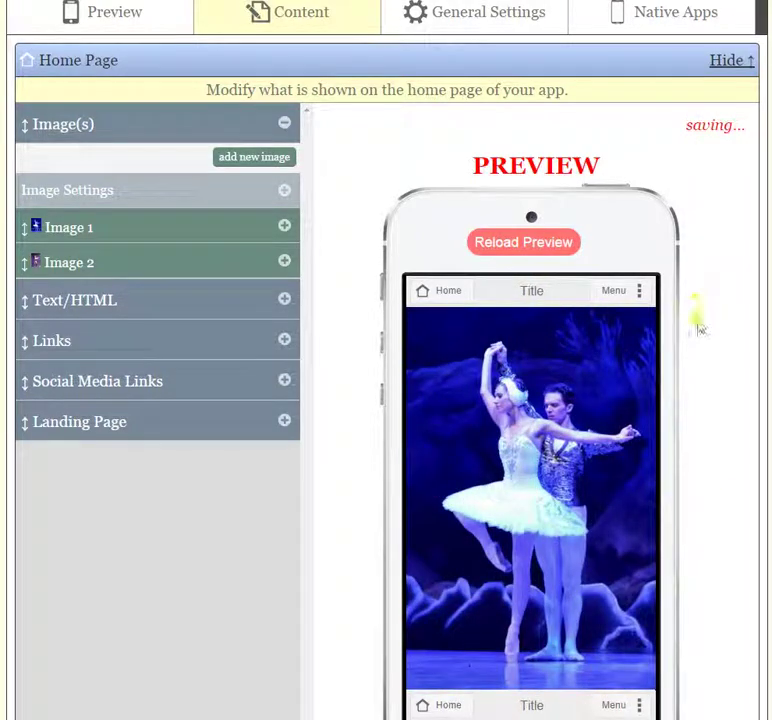
scroll(700, 325, "up", 1)
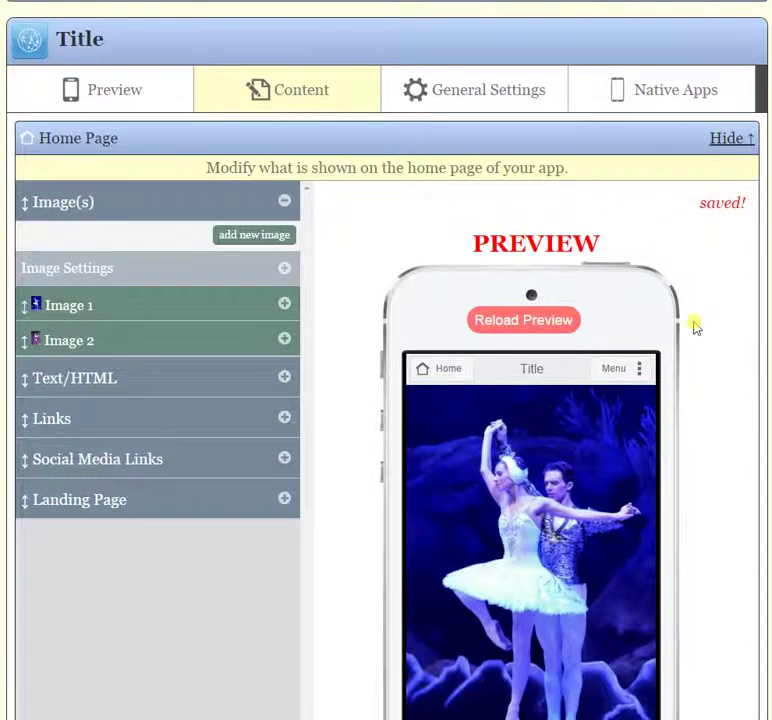
Step: Open the Header section of the general settings and add a Call Us link to its Tab Bar
left_click(500, 100)
left_click(52, 246)
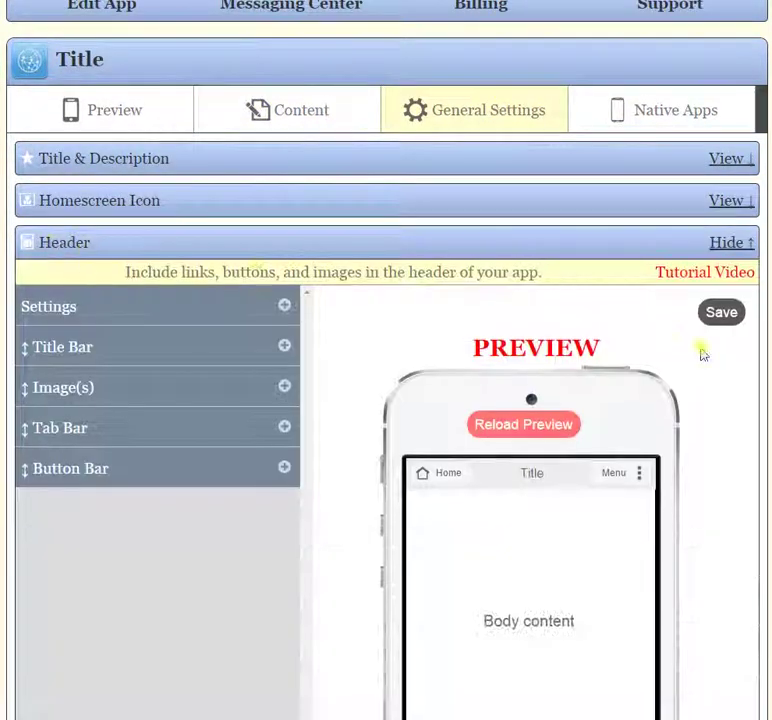
scroll(703, 354, "down", 3)
scroll(703, 354, "up", 2)
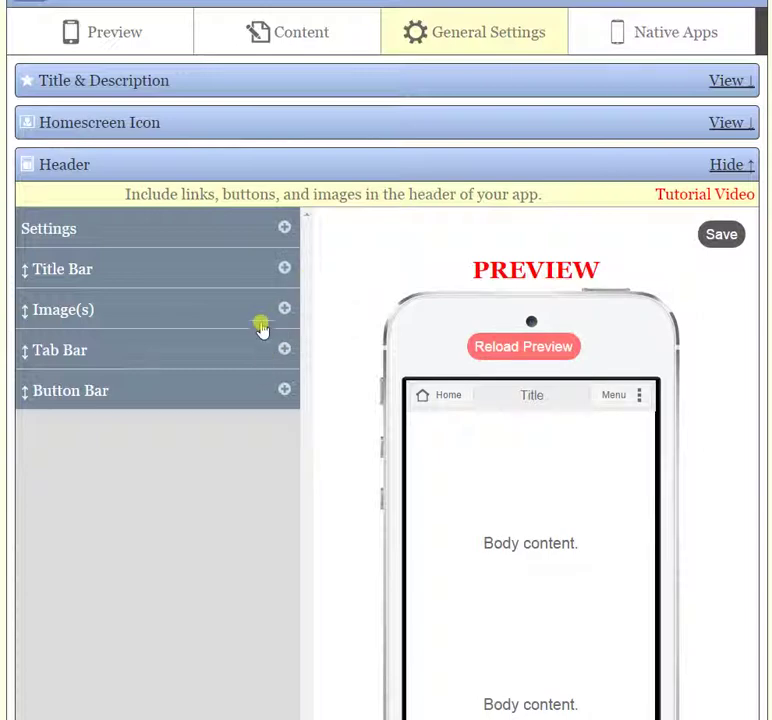
left_click(282, 353)
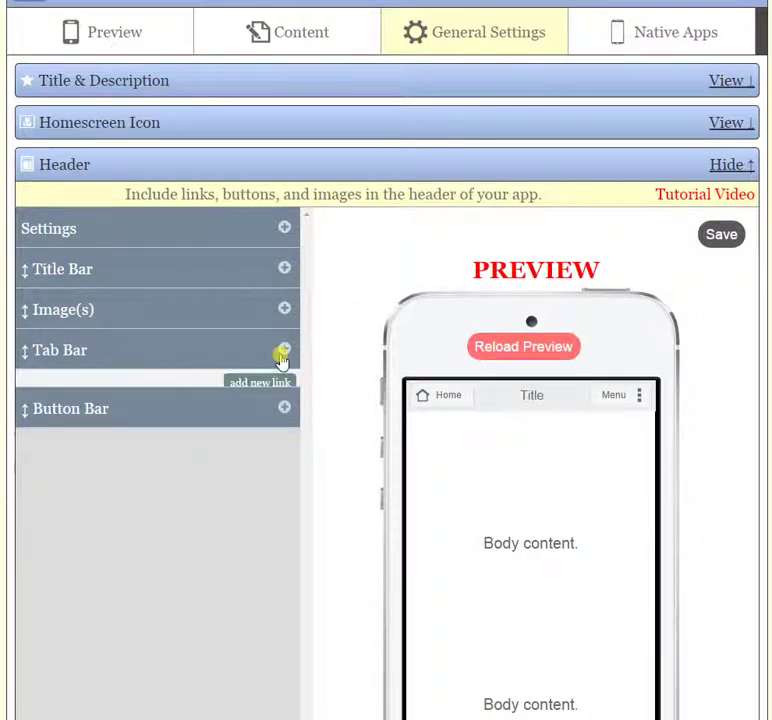
left_click(277, 385)
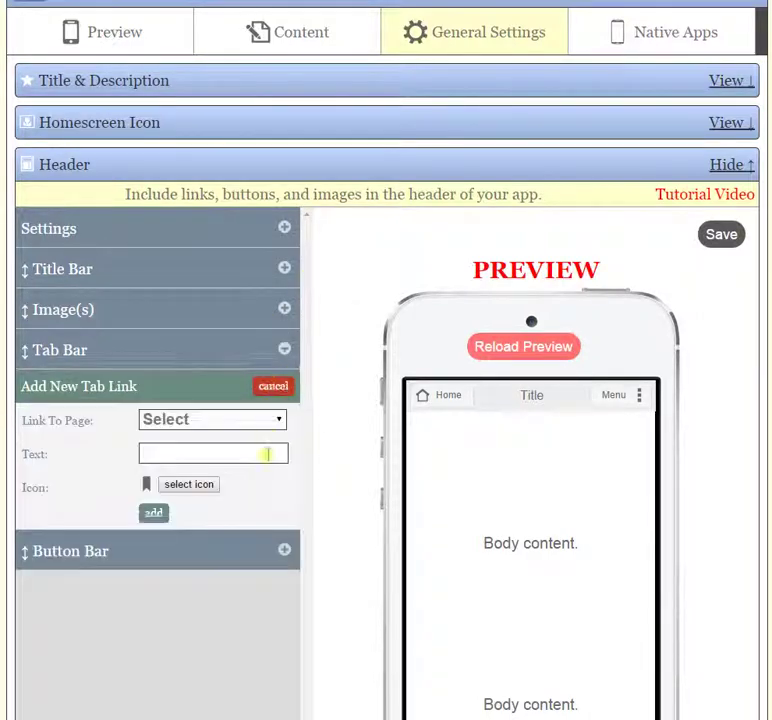
left_click(278, 421)
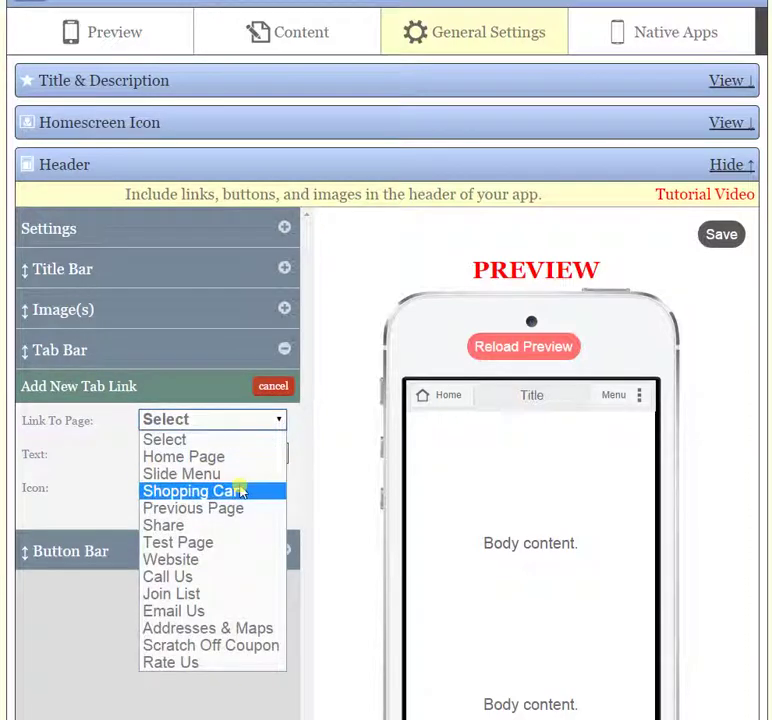
left_click(168, 577)
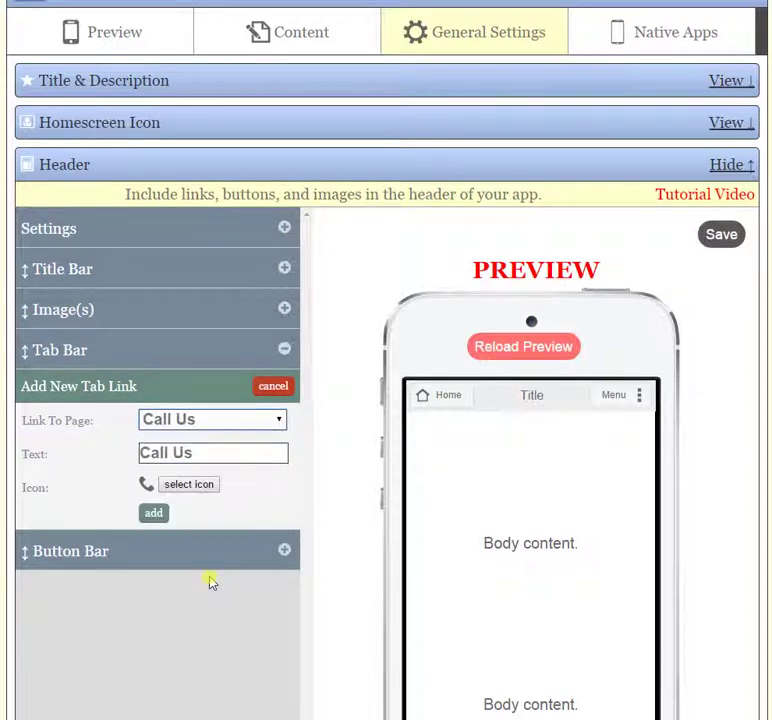
left_click(156, 515)
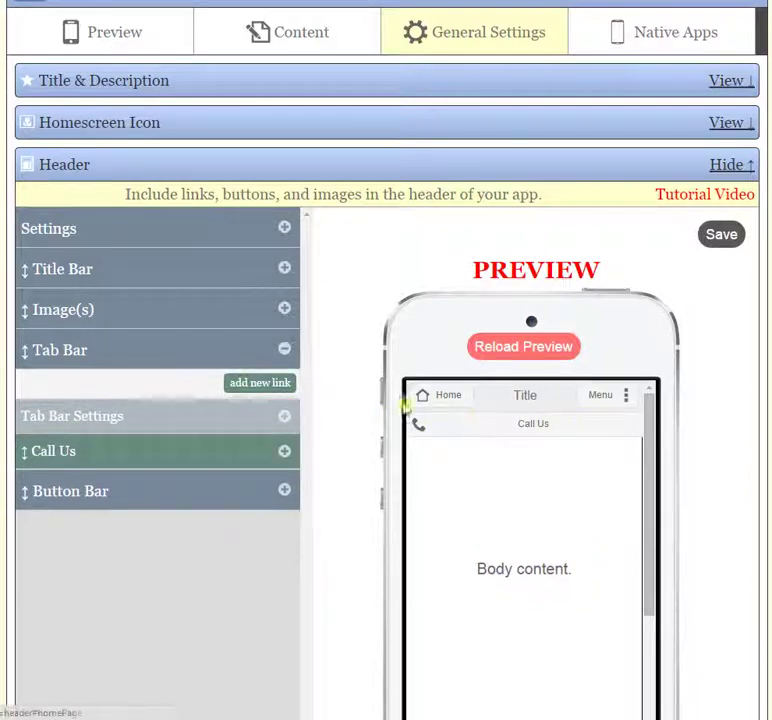
Step: Add a Join List link to the header's Tab Bar, collapse the Tab Bar and save the header
left_click(278, 384)
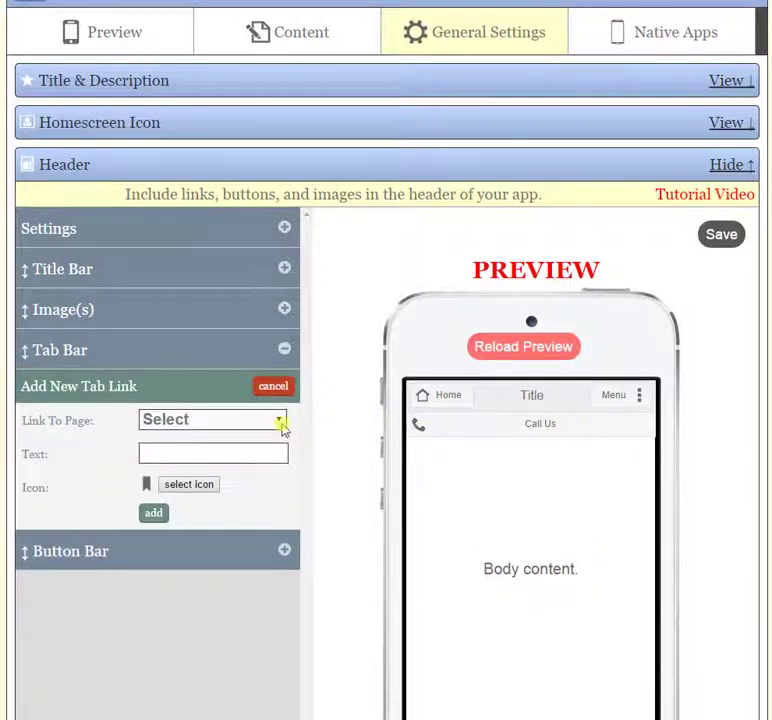
left_click(280, 422)
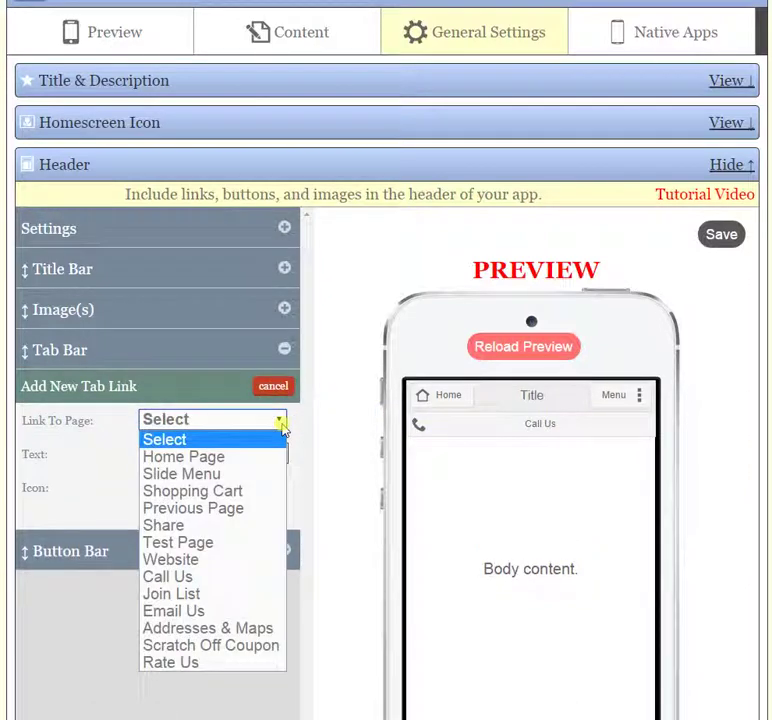
left_click(212, 596)
left_click(154, 515)
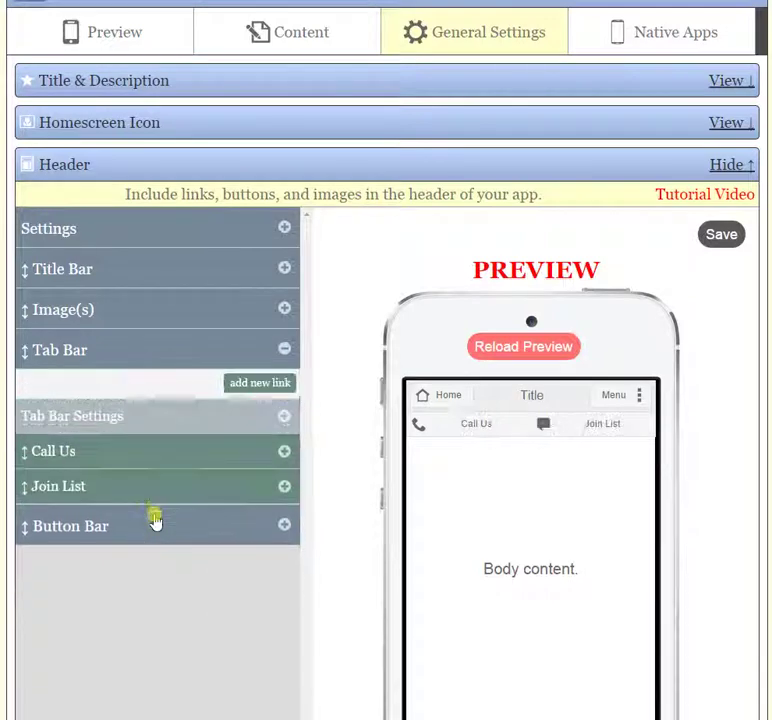
left_click(285, 347)
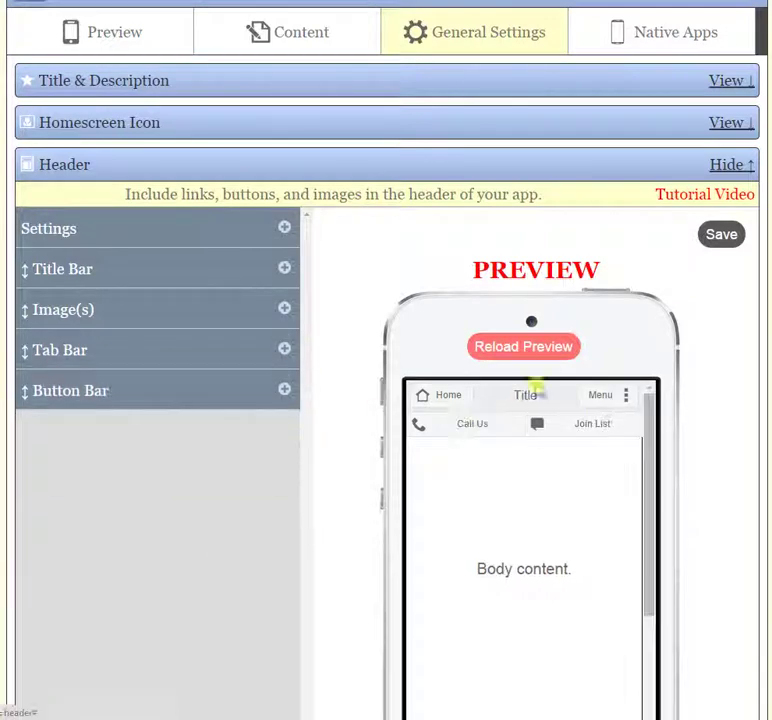
left_click(721, 234)
Step: Reload the full app preview and check the home page with the header's new tab links
scroll(507, 308, "up", 2)
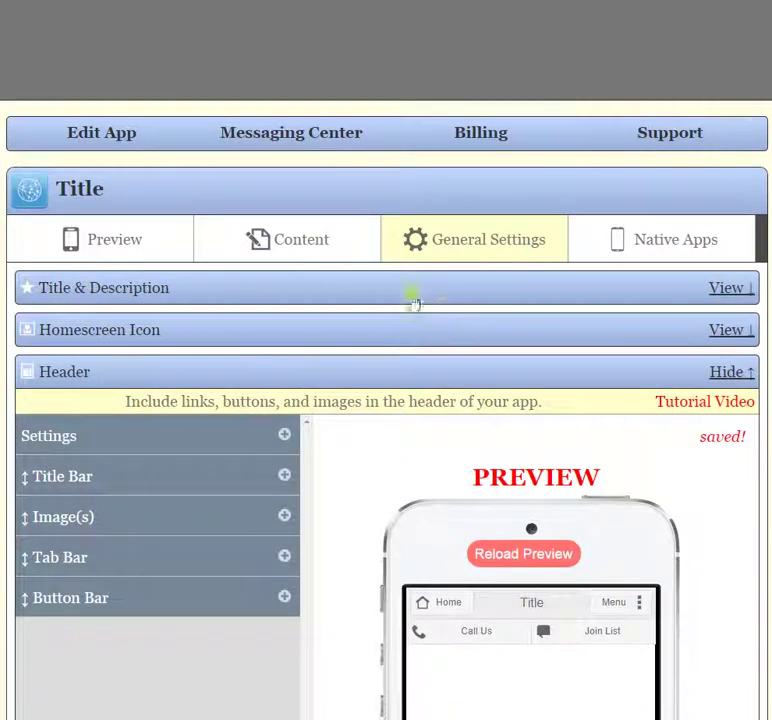
left_click(117, 241)
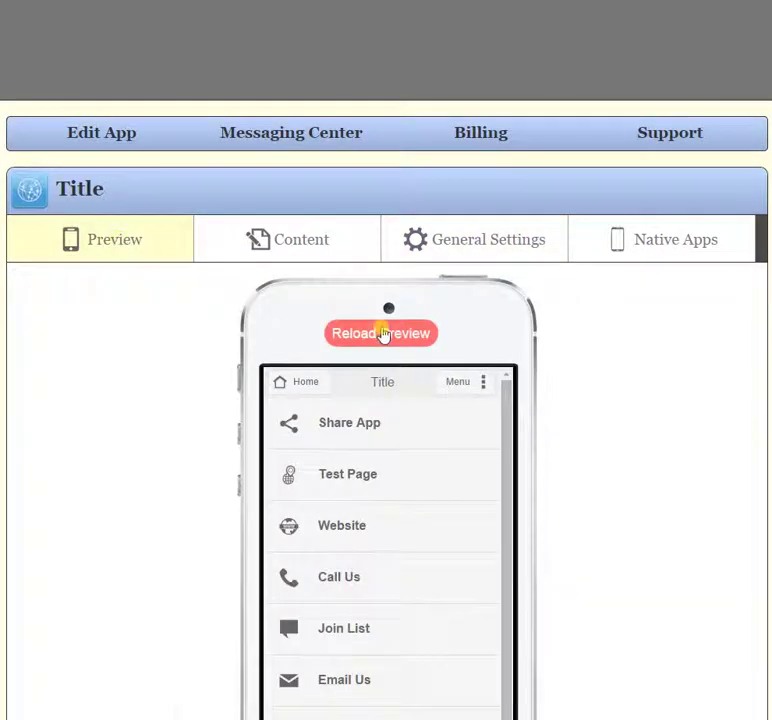
left_click(383, 334)
scroll(700, 388, "down", 3)
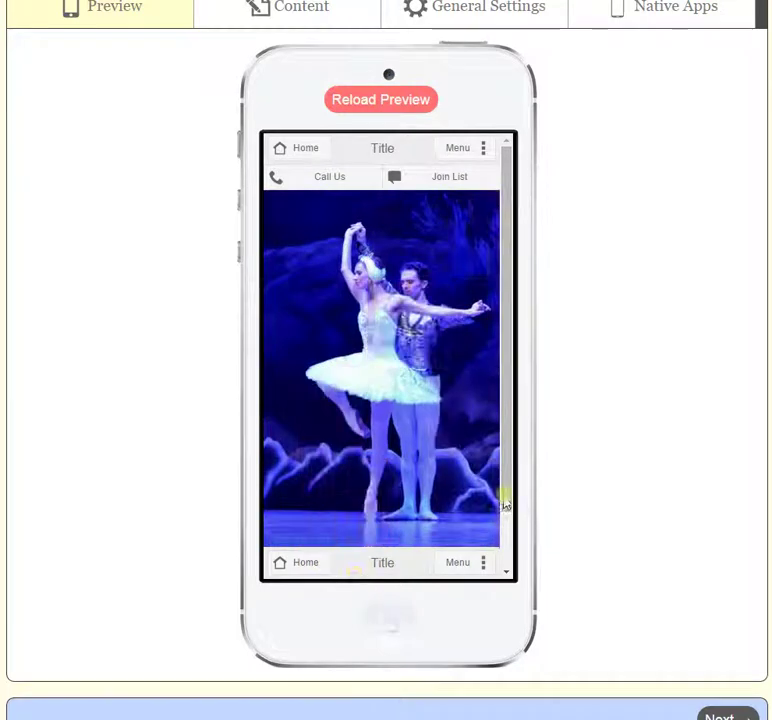
scroll(540, 490, "up", 3)
Step: In the header's Title Bar Settings, set Show Title Bar On to None (hidden) and save the header
left_click(483, 245)
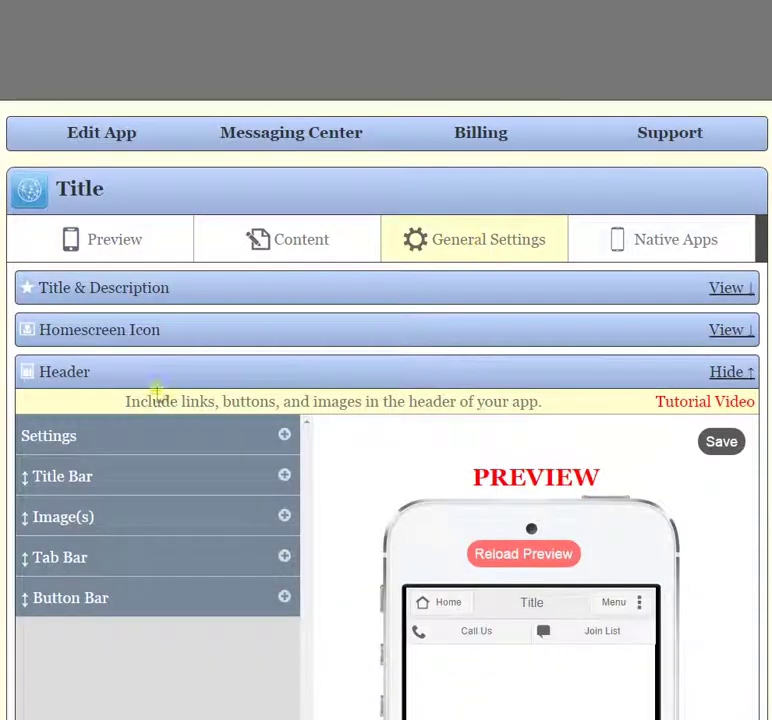
left_click(285, 477)
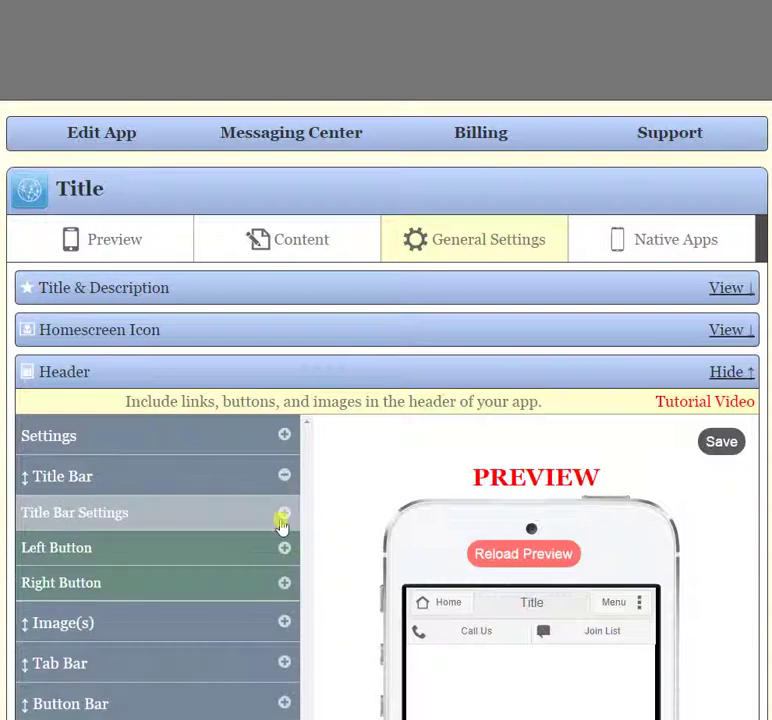
left_click(284, 516)
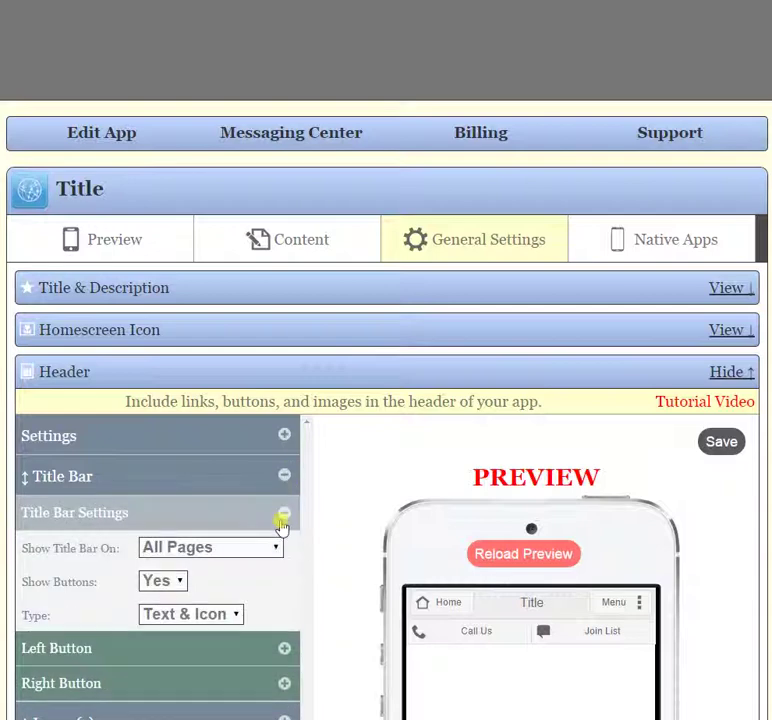
left_click(234, 556)
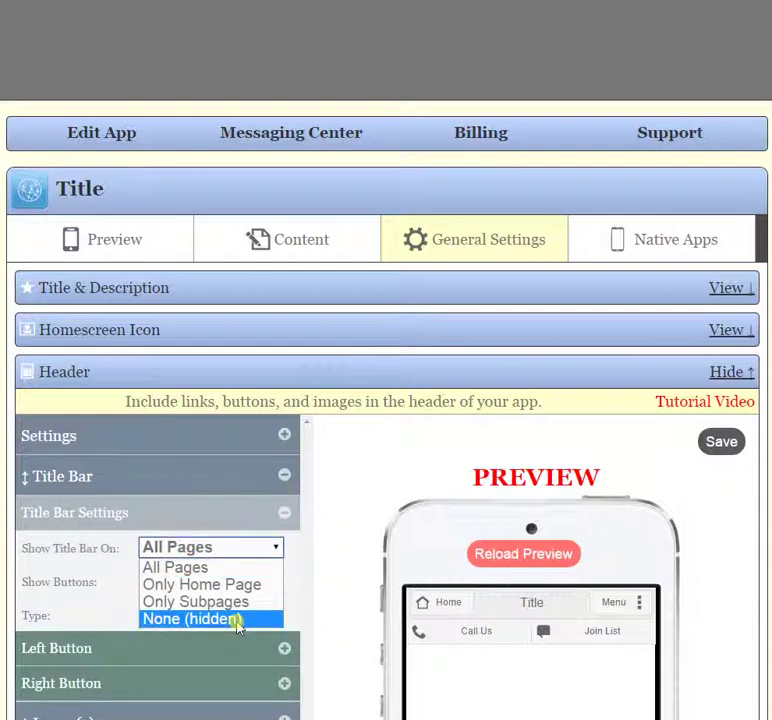
left_click(238, 620)
left_click(718, 442)
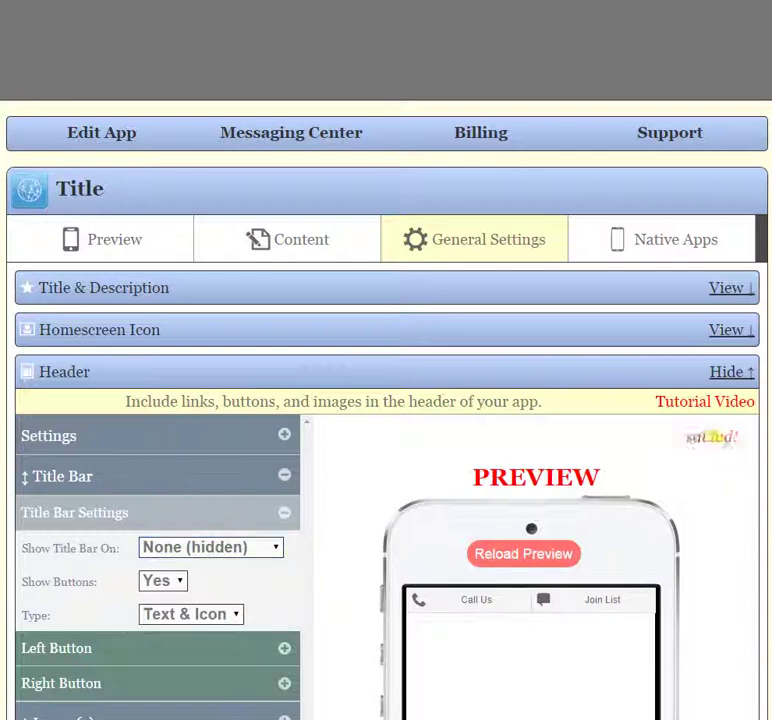
Step: Reload the full app preview and check the home page with the header's title bar hidden
left_click(105, 241)
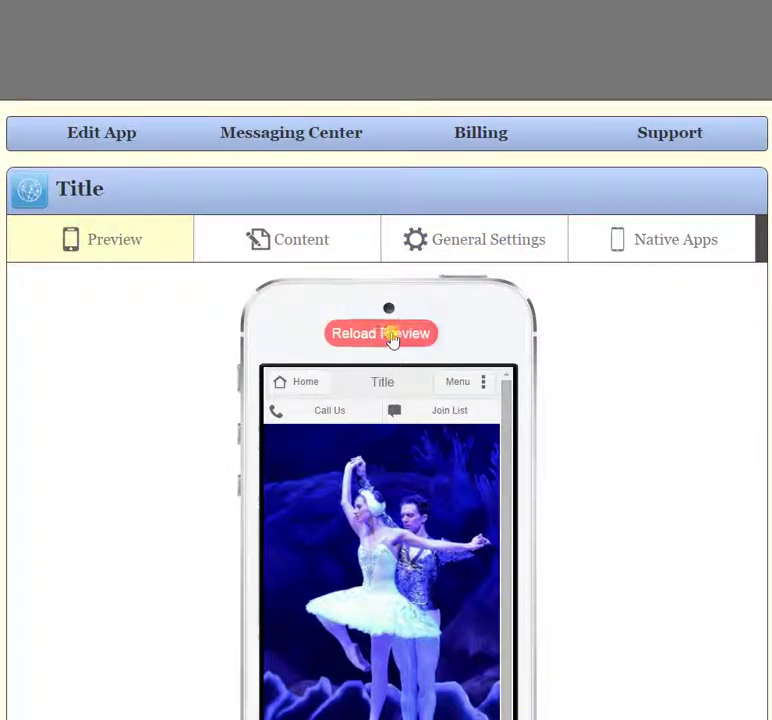
left_click(393, 338)
scroll(698, 386, "down", 3)
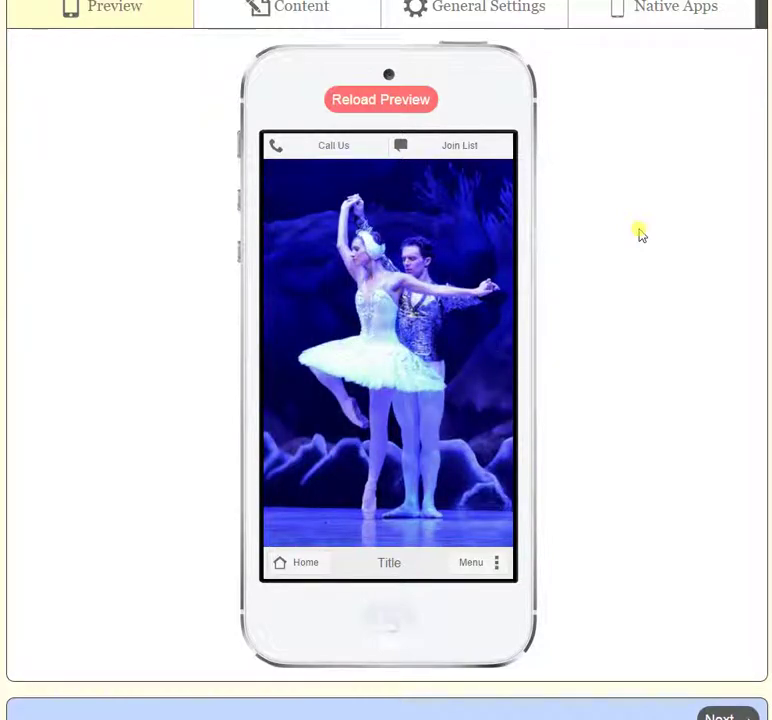
Step: Open the Home Page content for editing and collapse its Image(s) section
scroll(639, 270, "up", 2)
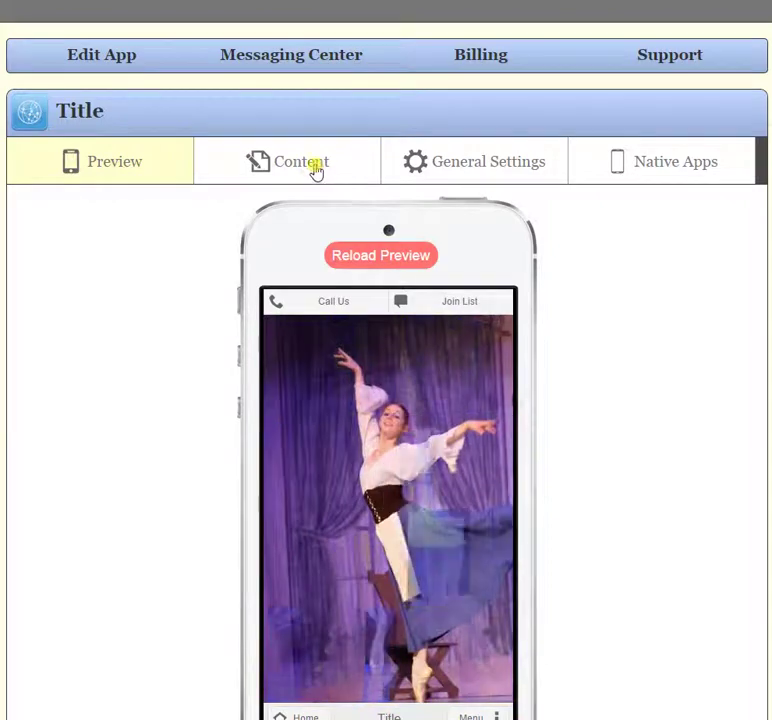
left_click(316, 172)
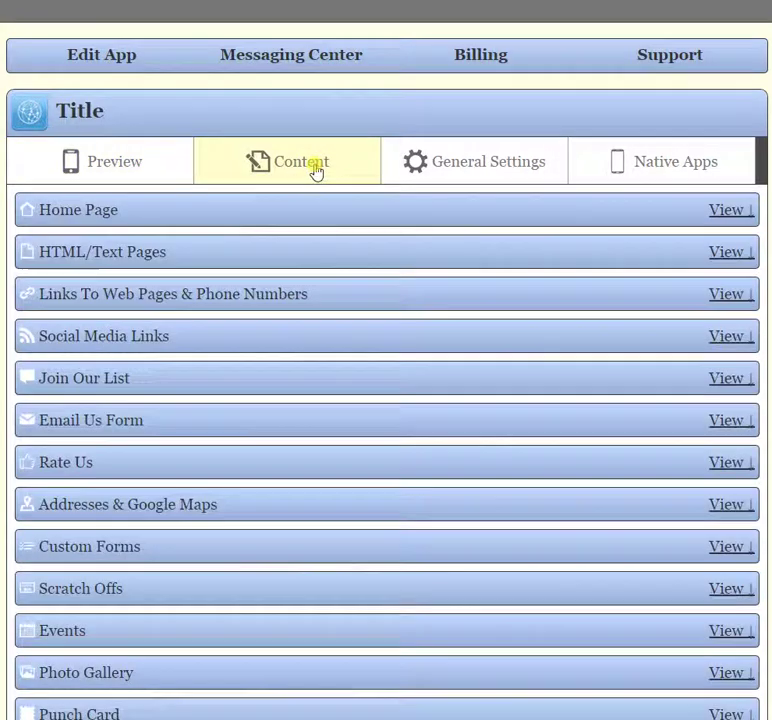
left_click(90, 214)
left_click(285, 274)
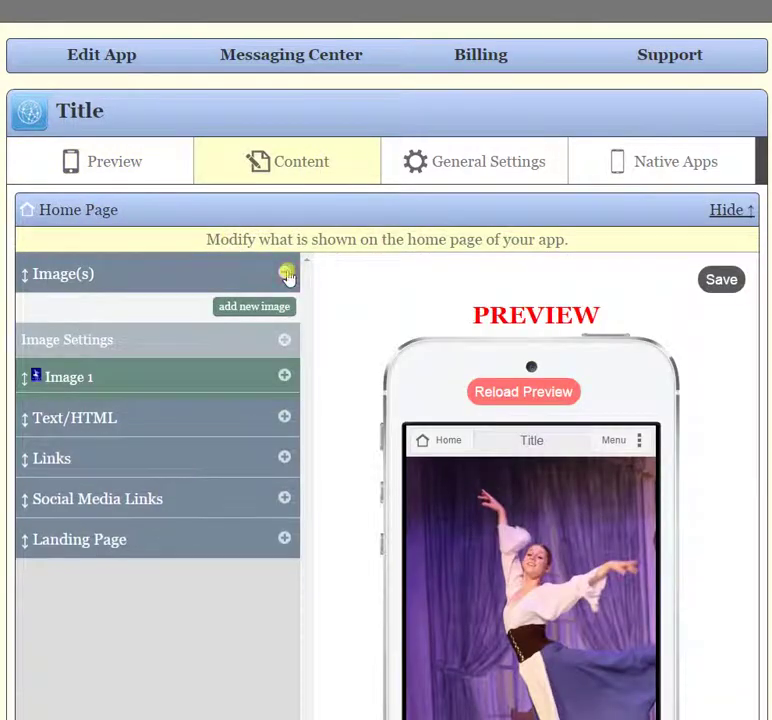
scroll(314, 340, "down", 2)
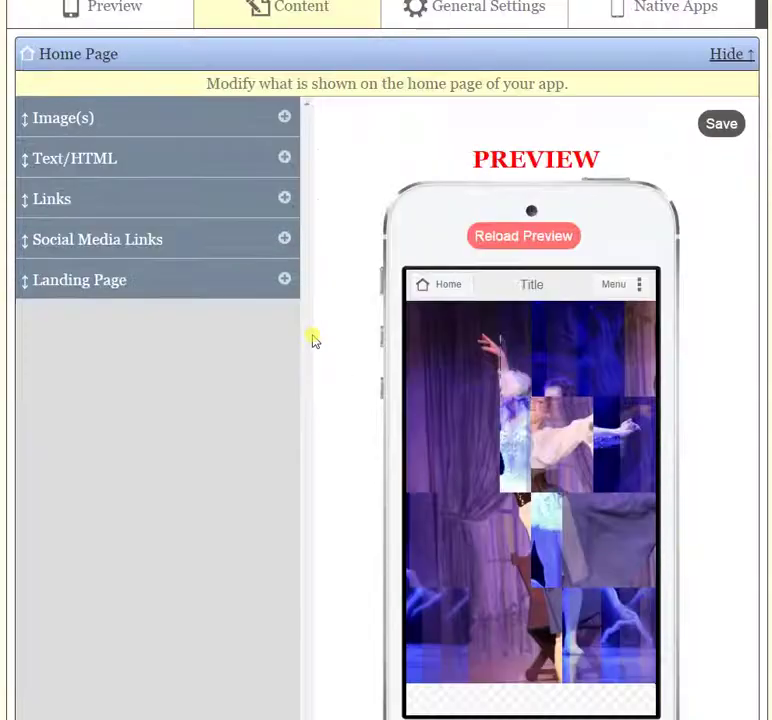
scroll(313, 341, "up", 1)
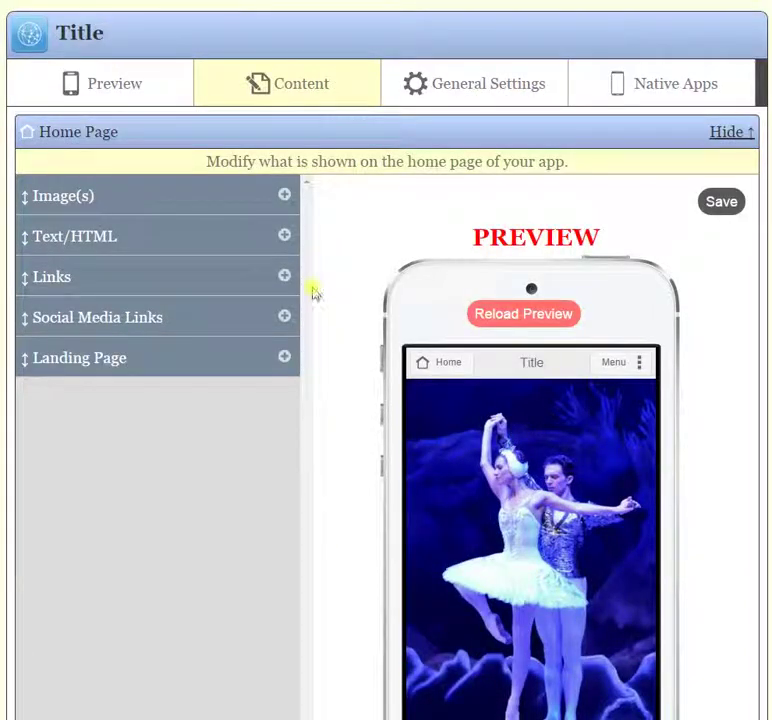
Step: Remove both images from the home page's Image(s) section and collapse the section
left_click(285, 197)
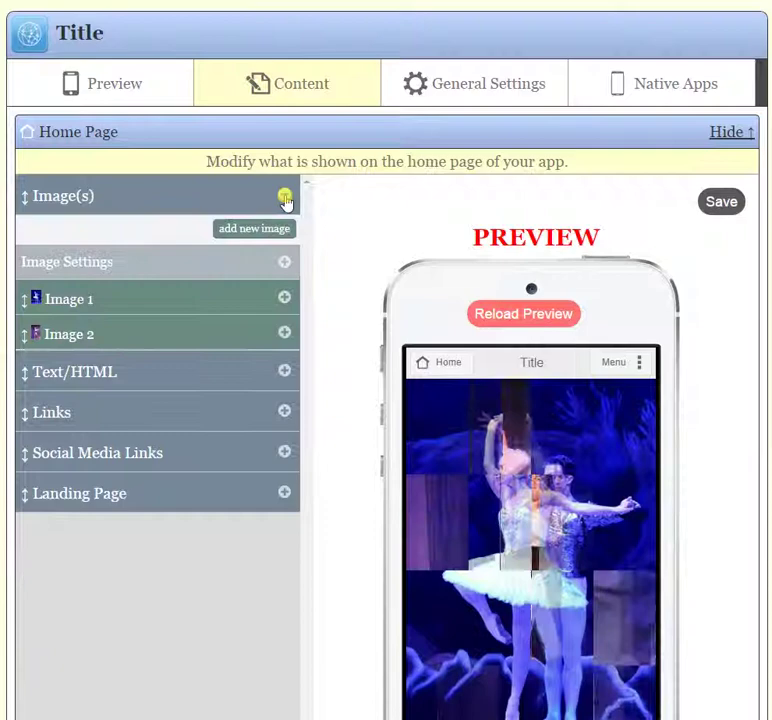
left_click(285, 298)
left_click(268, 340)
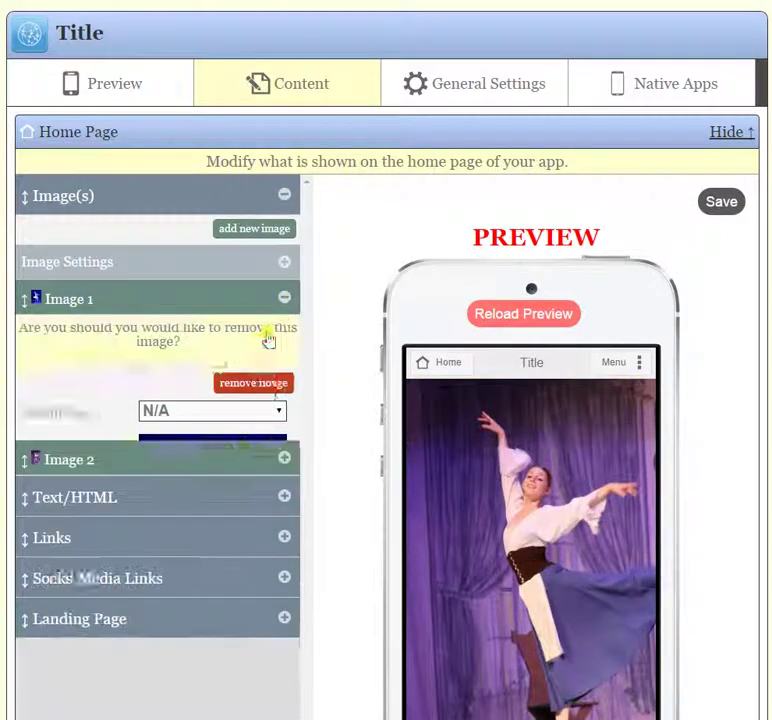
left_click(138, 378)
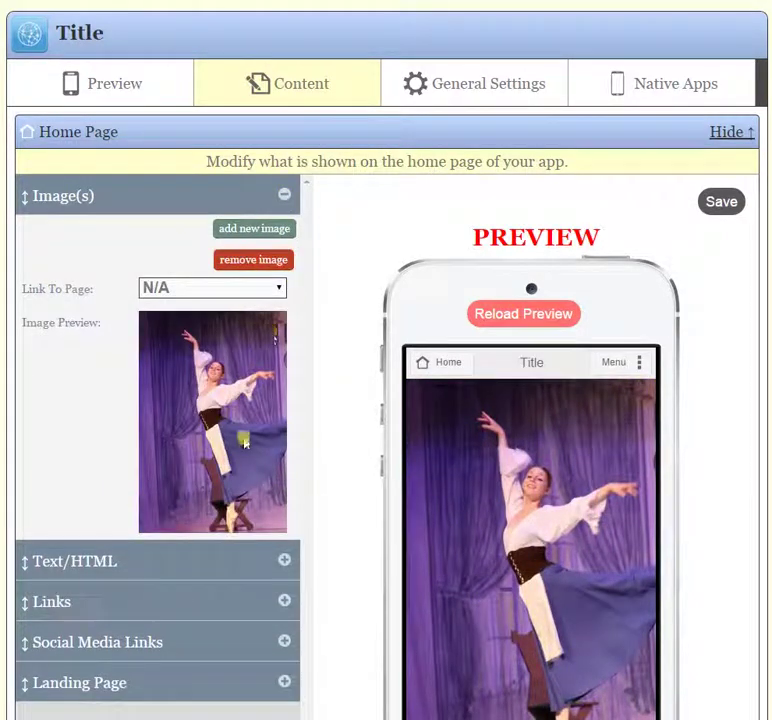
left_click(278, 262)
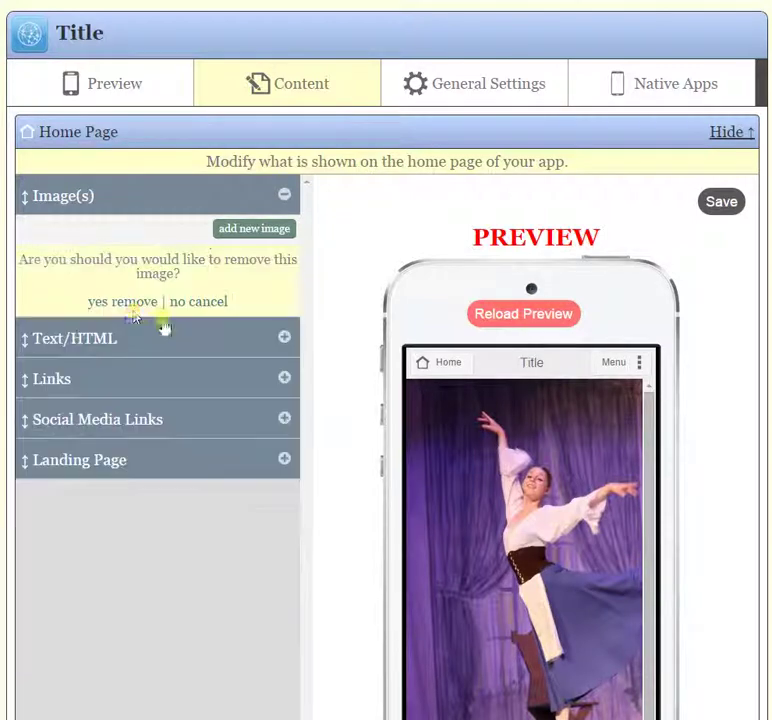
left_click(127, 303)
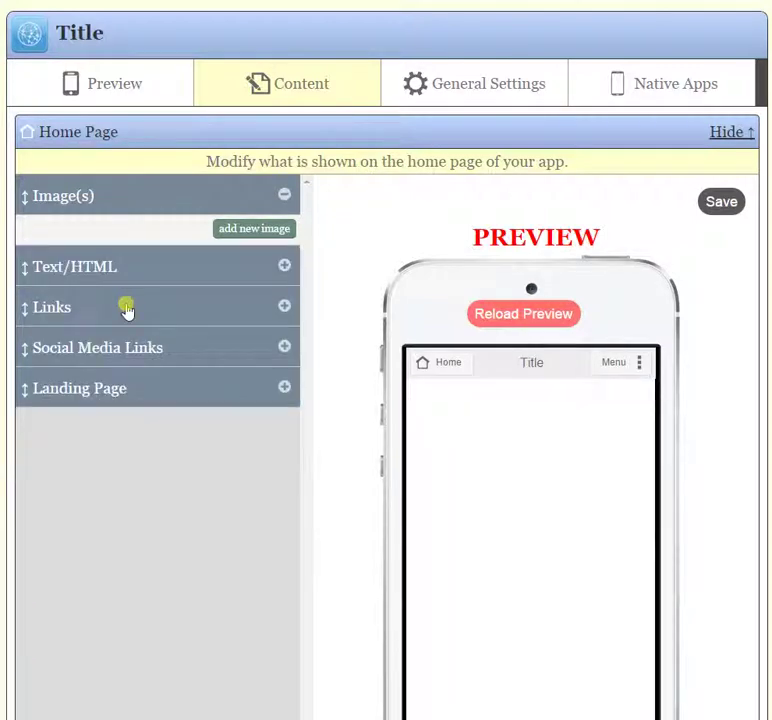
left_click(283, 198)
Step: Set Show On Home Page to Yes in the Link Settings and collapse the Links section
left_click(286, 276)
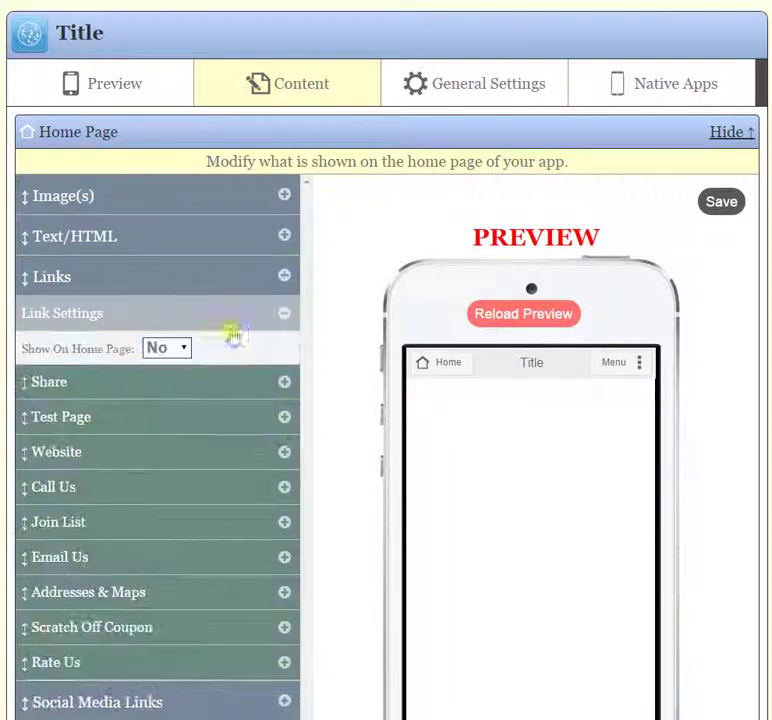
left_click(185, 349)
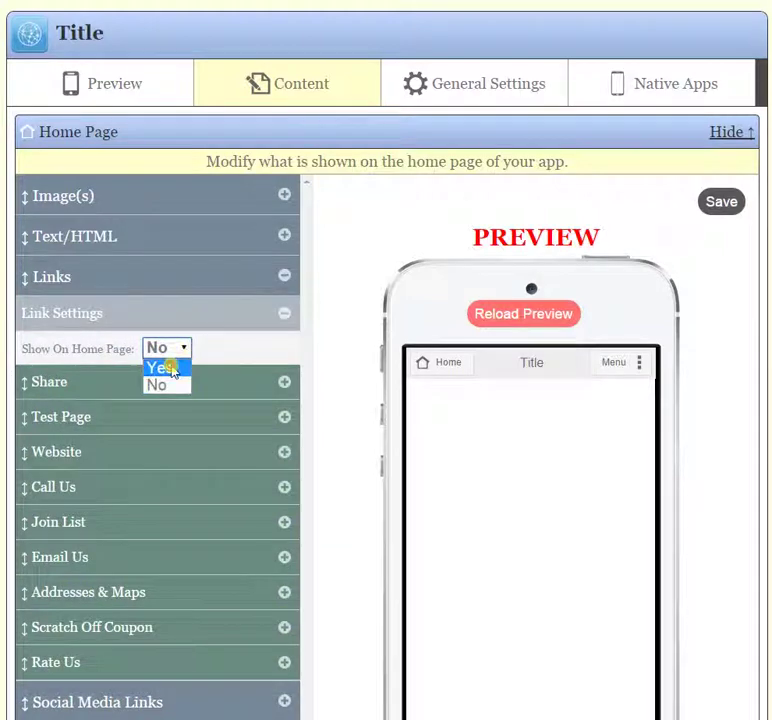
left_click(170, 368)
left_click(285, 316)
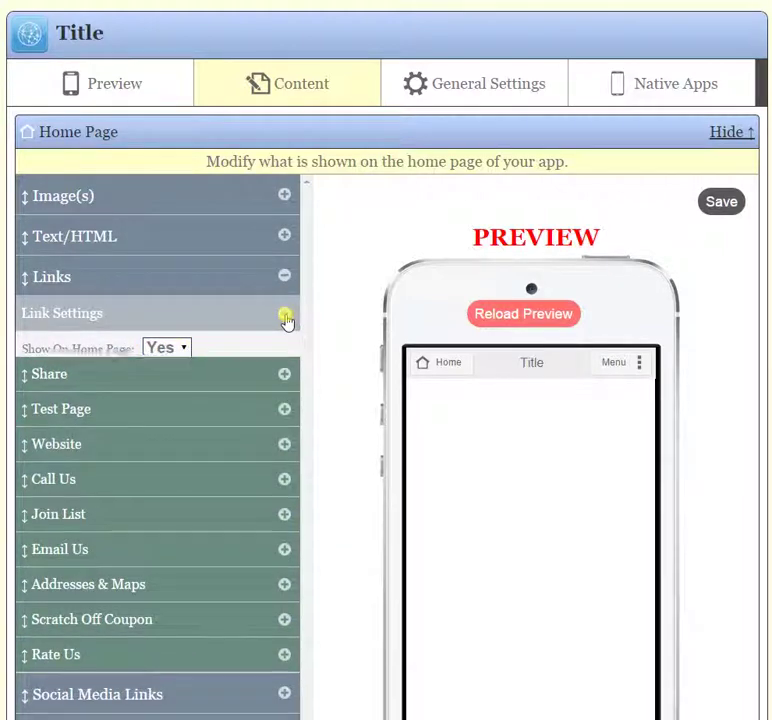
left_click(285, 275)
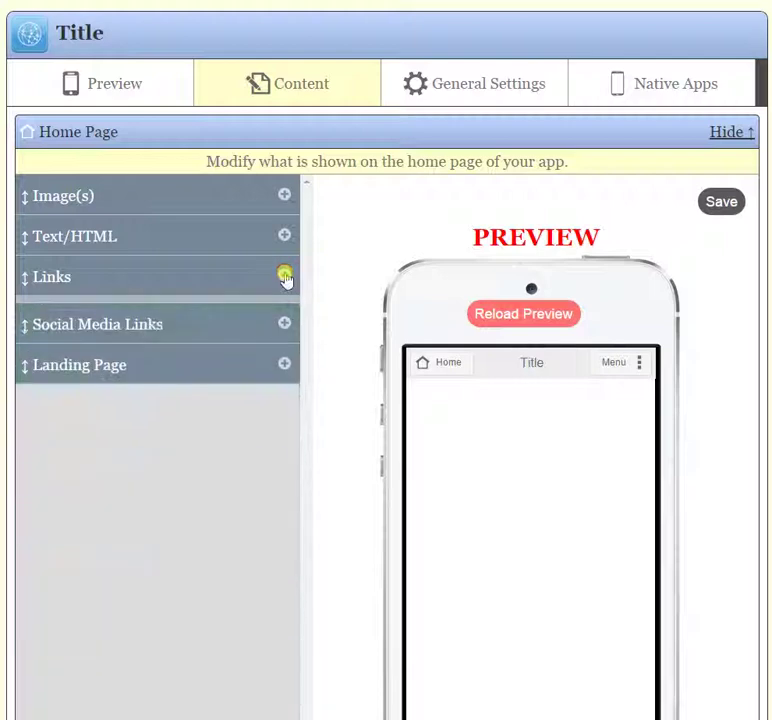
Step: Set Show On Home Page to Yes for the Social Media Links, save the home page and reload its preview
left_click(285, 321)
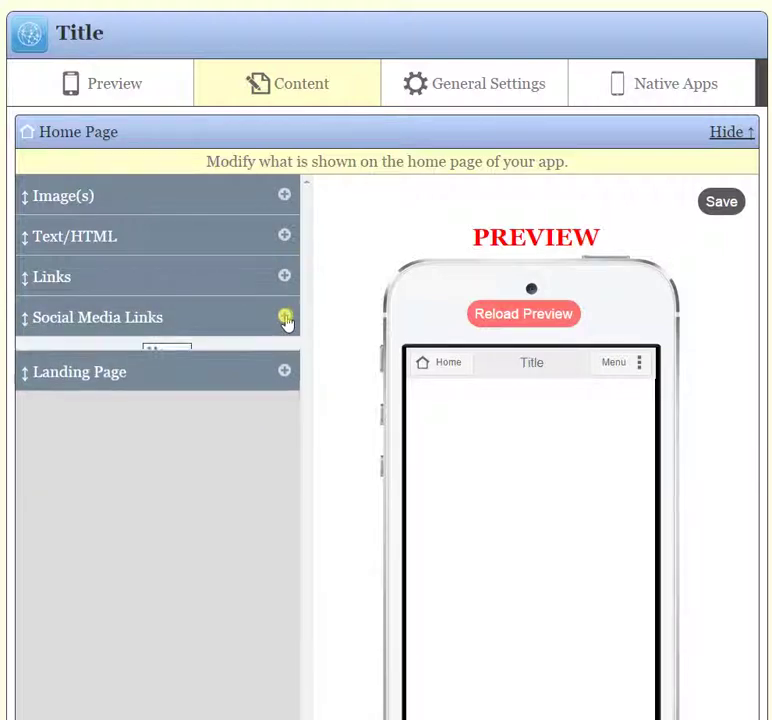
left_click(186, 353)
left_click(172, 375)
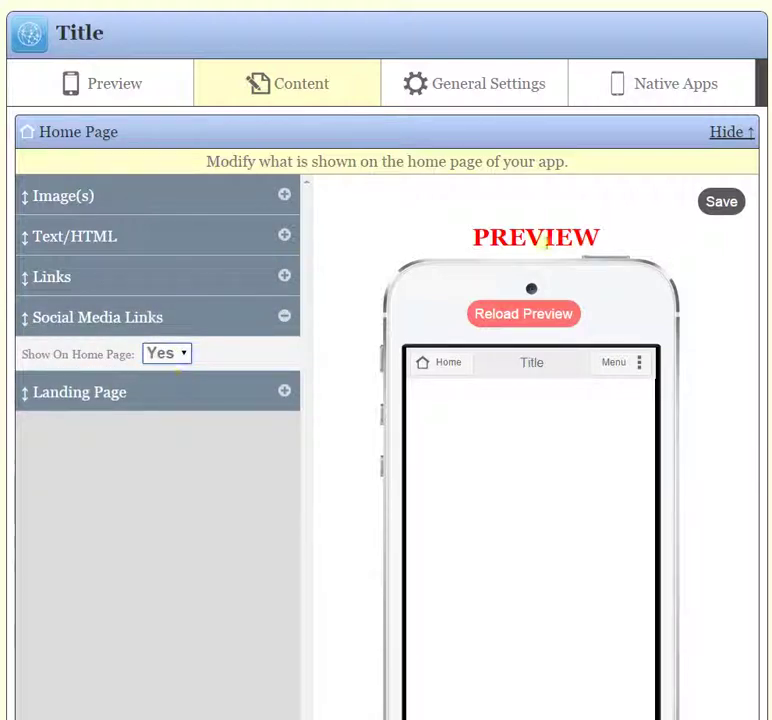
left_click(719, 202)
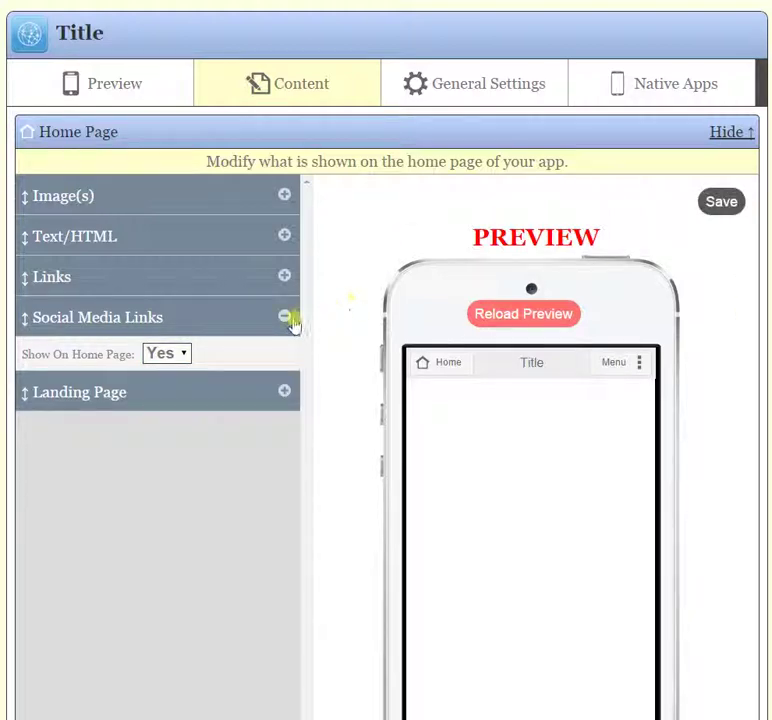
left_click(285, 317)
left_click(522, 320)
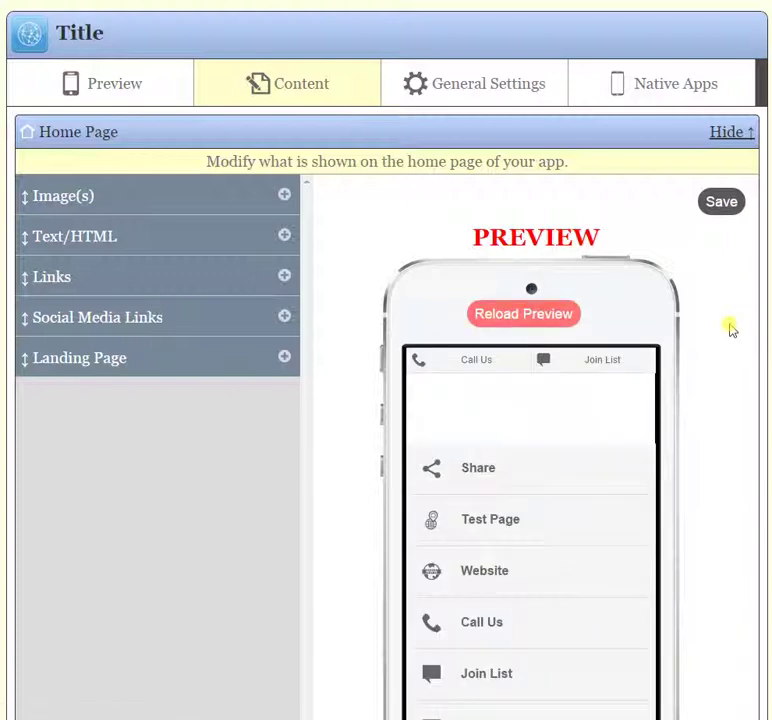
scroll(731, 328, "down", 2)
scroll(731, 328, "up", 2)
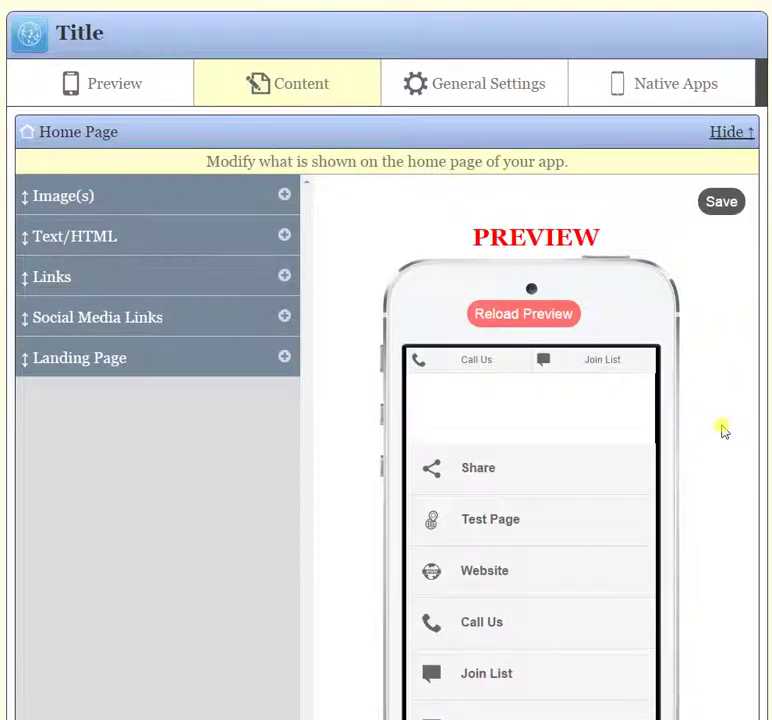
Step: Clear the blank content from the home page's Text/HTML section, save the page and reload the preview
left_click(286, 237)
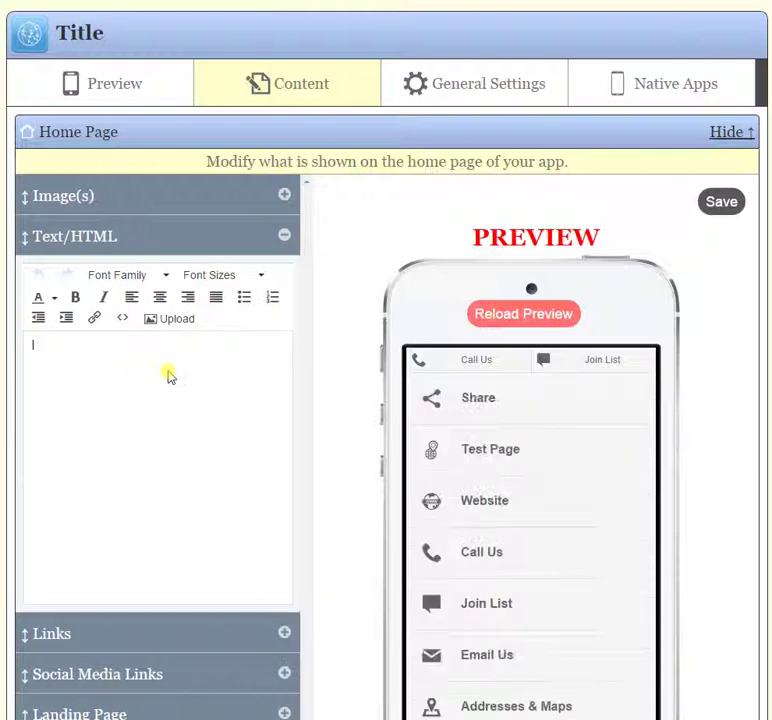
left_click(170, 376)
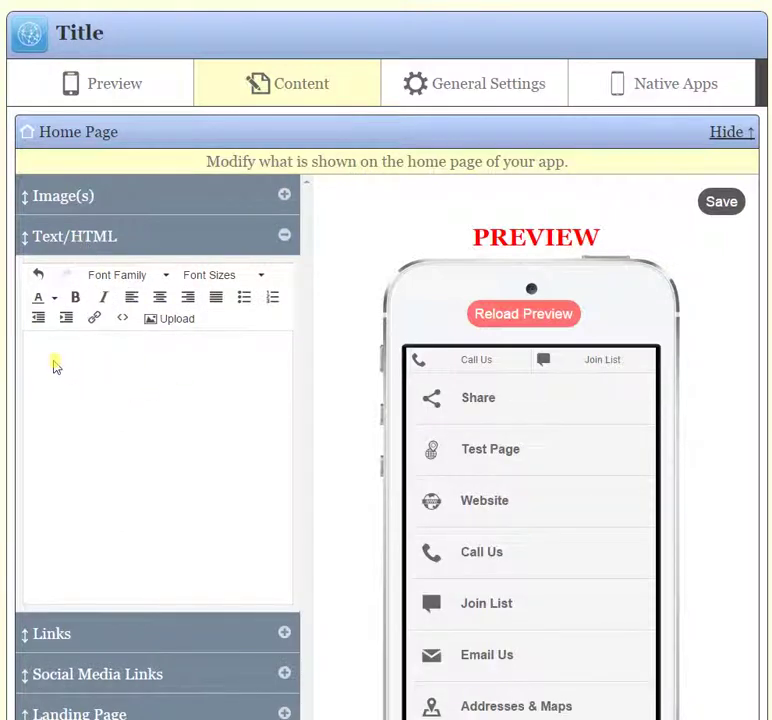
left_click(285, 236)
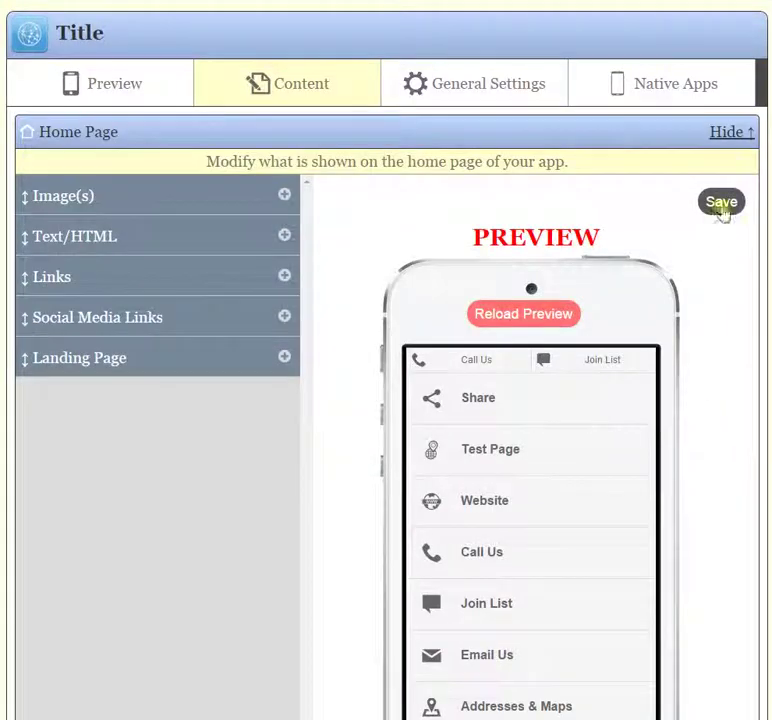
left_click(722, 210)
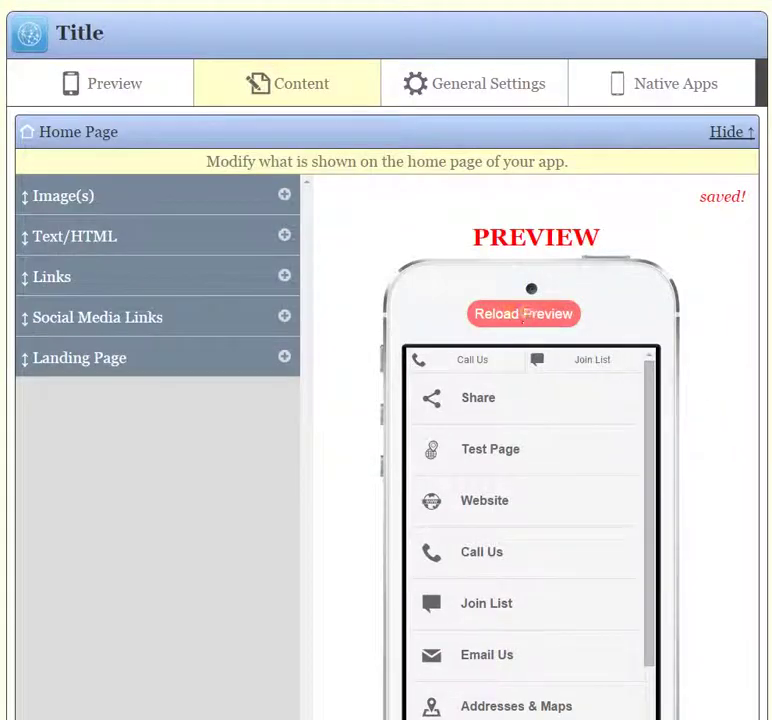
left_click(522, 314)
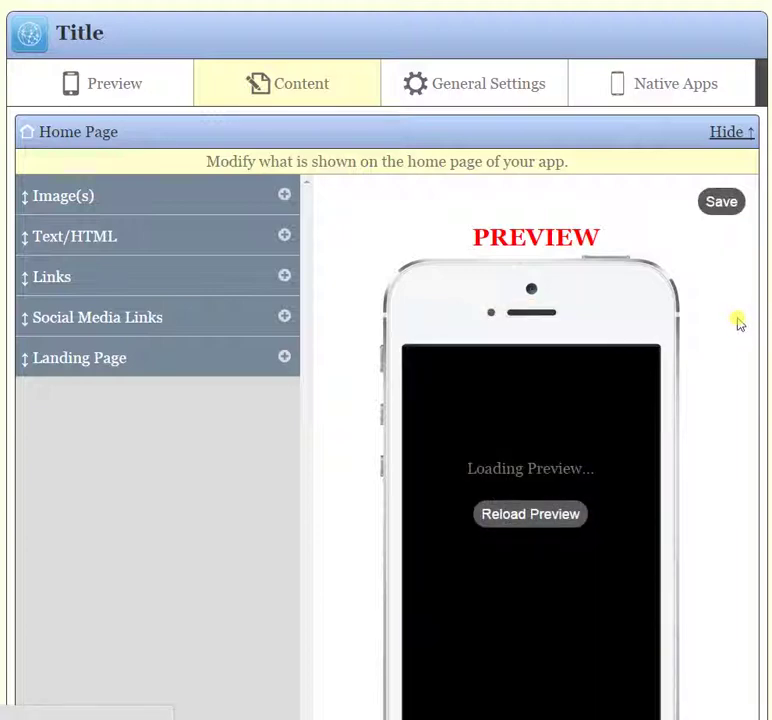
scroll(744, 358, "down", 2)
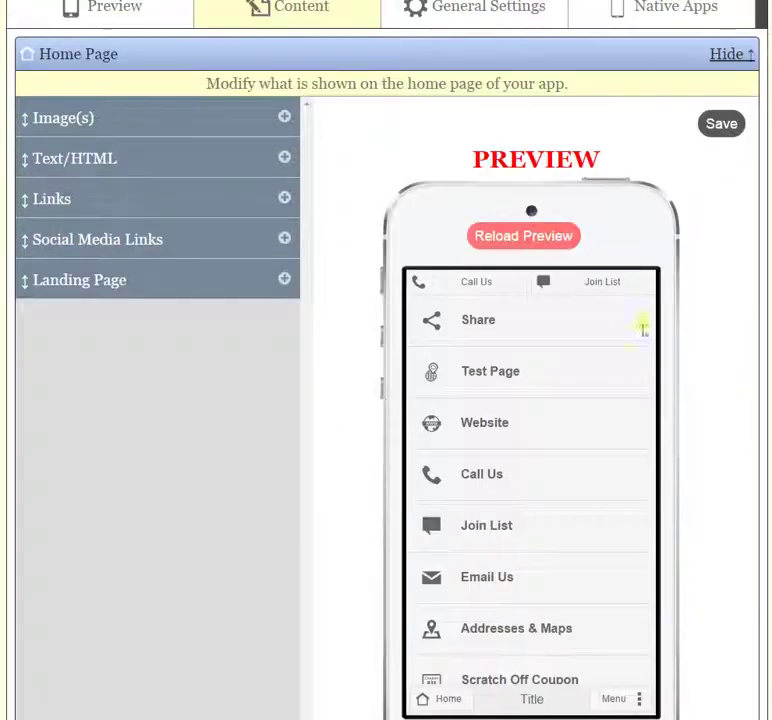
scroll(760, 340, "up", 4)
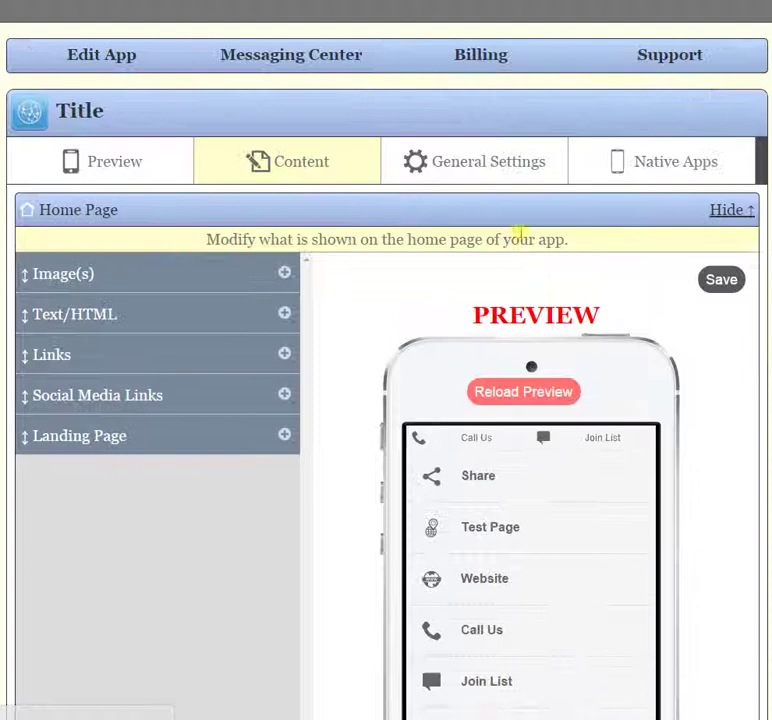
Step: Set the header's Show Title Bar On option to All Pages and collapse the Title Bar section
left_click(510, 162)
left_click(74, 290)
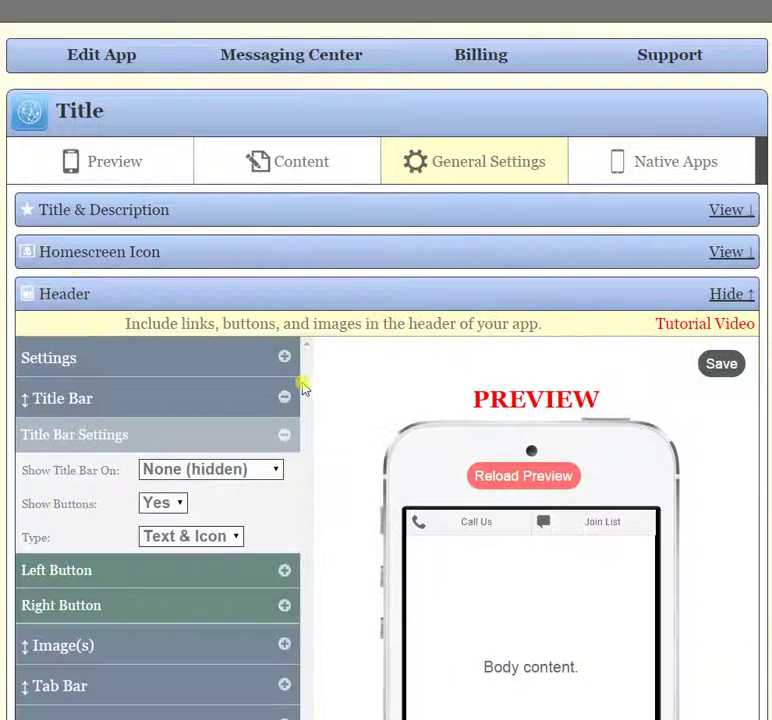
left_click(278, 476)
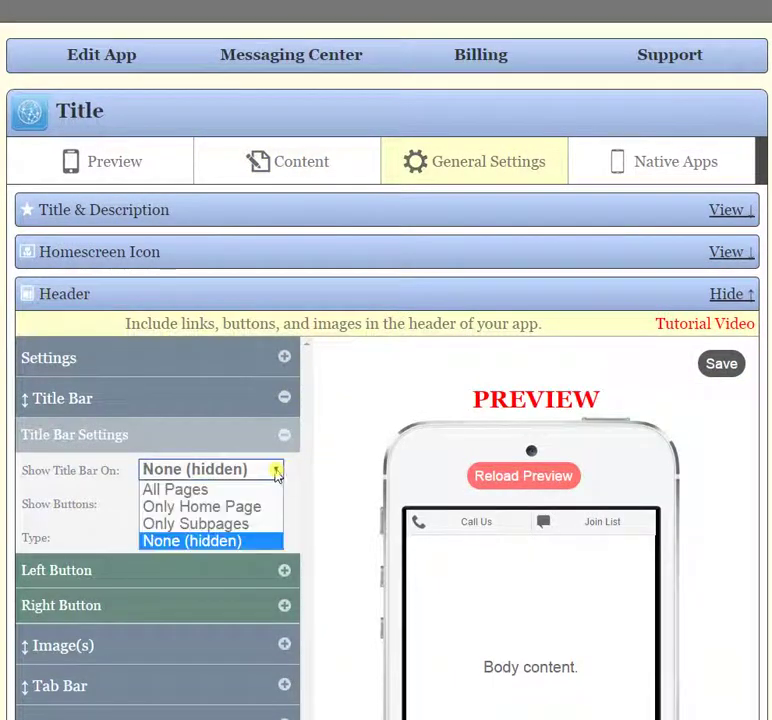
left_click(236, 489)
scroll(350, 475, "down", 2)
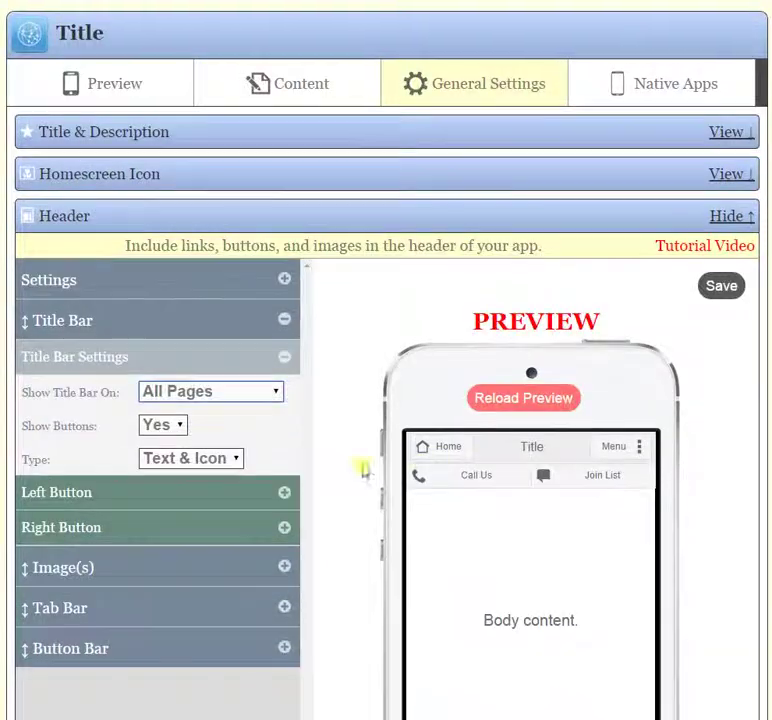
left_click(284, 359)
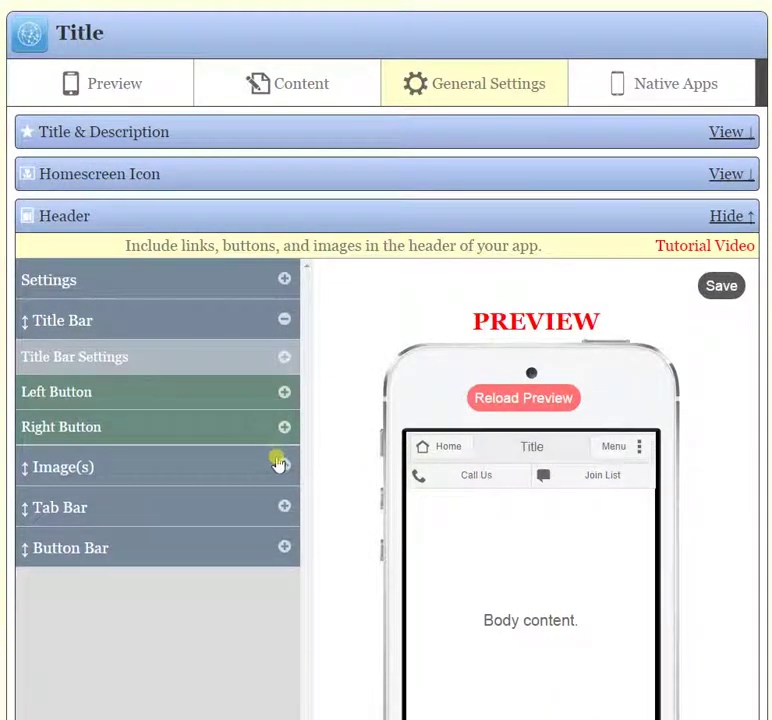
left_click(286, 320)
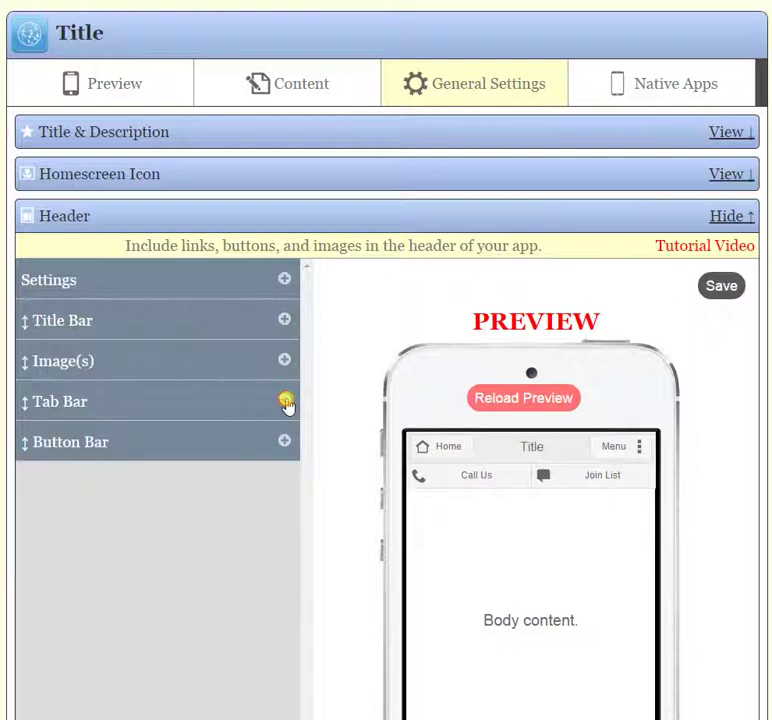
Step: Remove the Call Us and Join List links from the header's Tab Bar and save the header
left_click(286, 401)
left_click(284, 504)
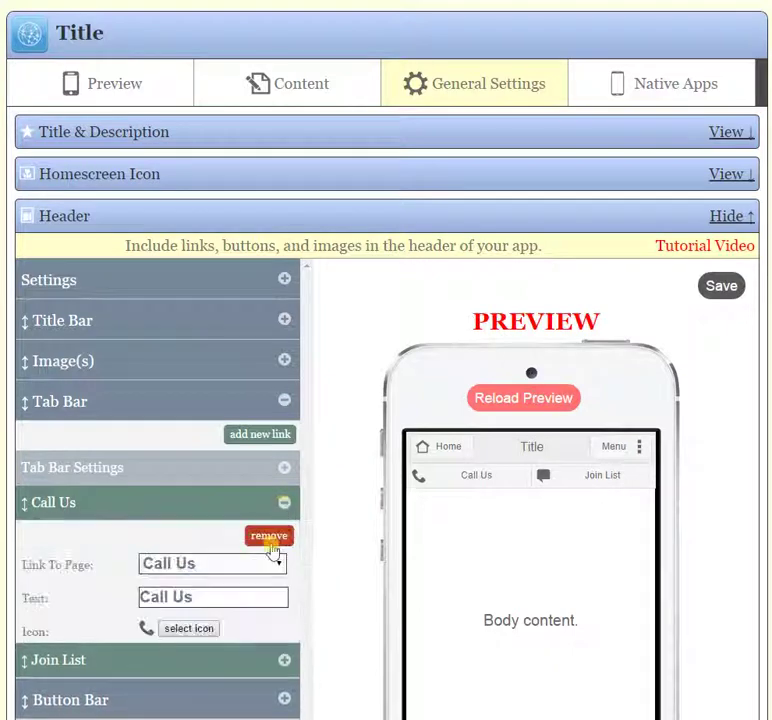
left_click(266, 537)
left_click(123, 581)
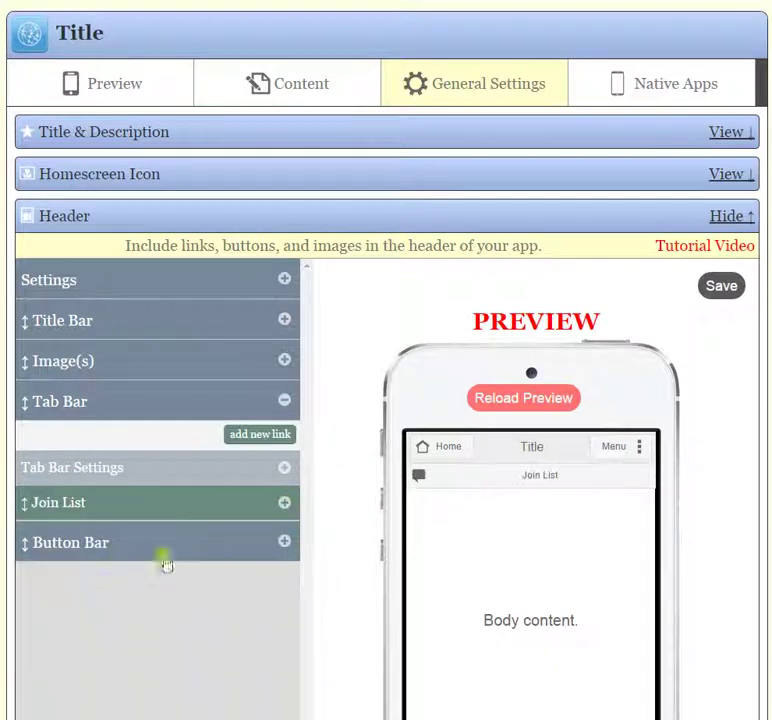
left_click(286, 503)
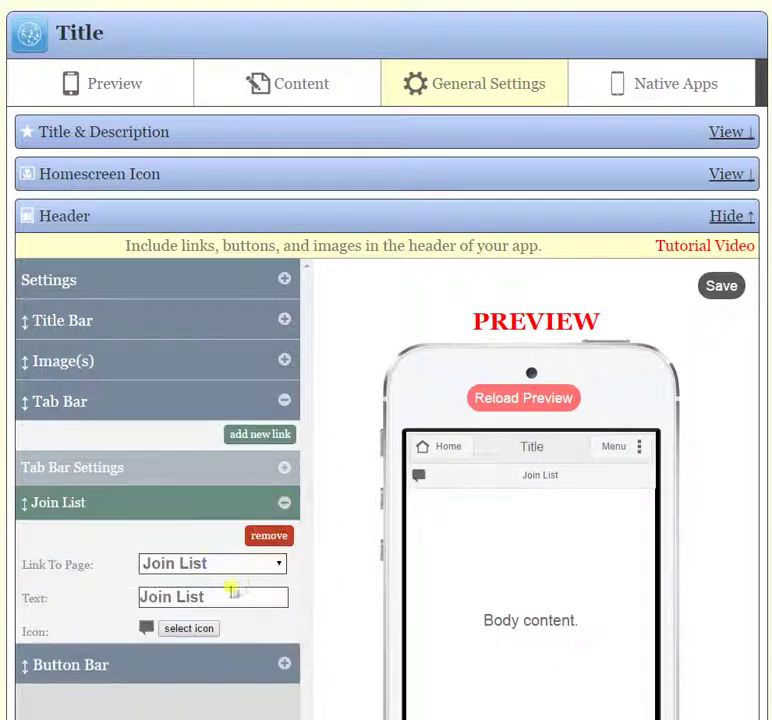
left_click(266, 540)
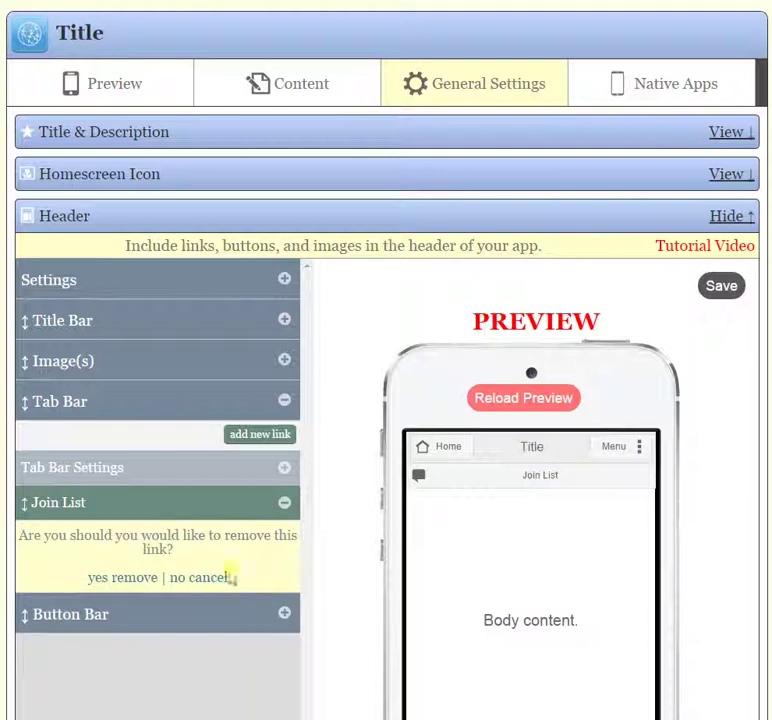
left_click(133, 580)
left_click(724, 290)
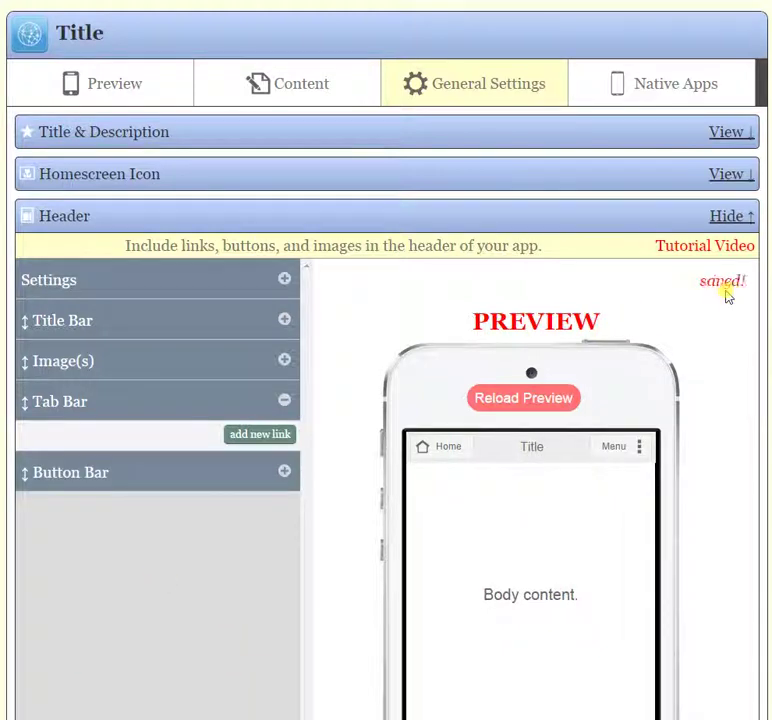
Step: Open the Home Page content, reload its preview and check the header and links on the phone
left_click(312, 80)
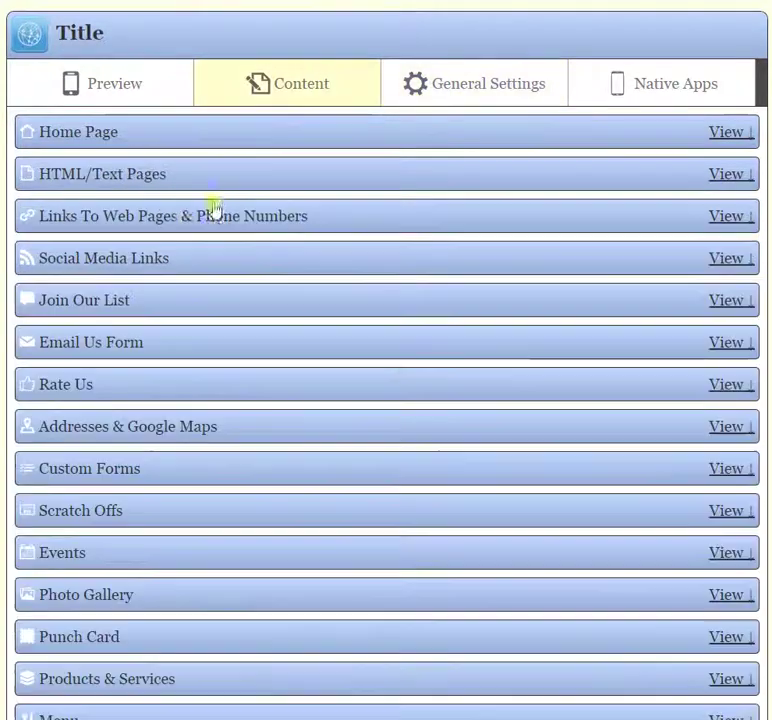
left_click(71, 131)
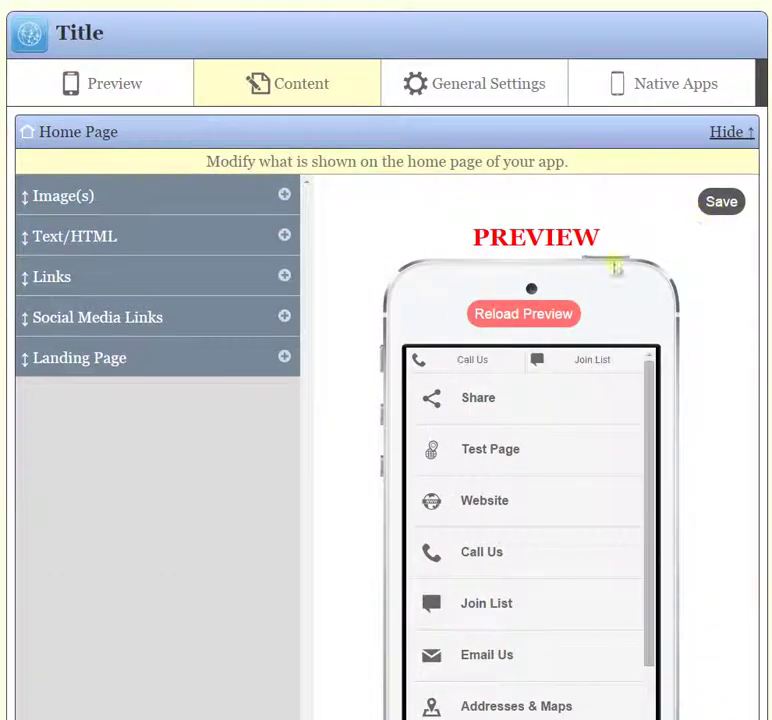
left_click(550, 315)
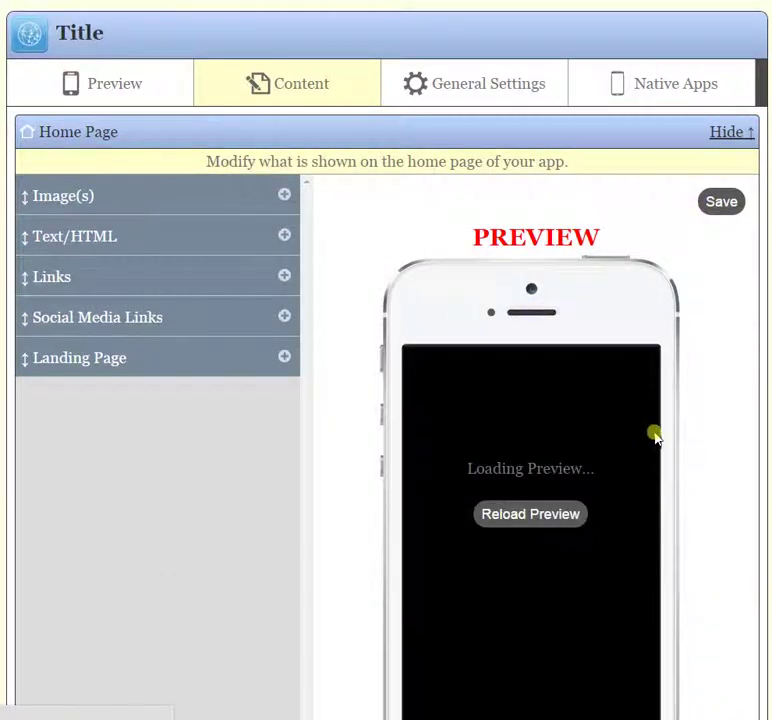
scroll(712, 432, "down", 3)
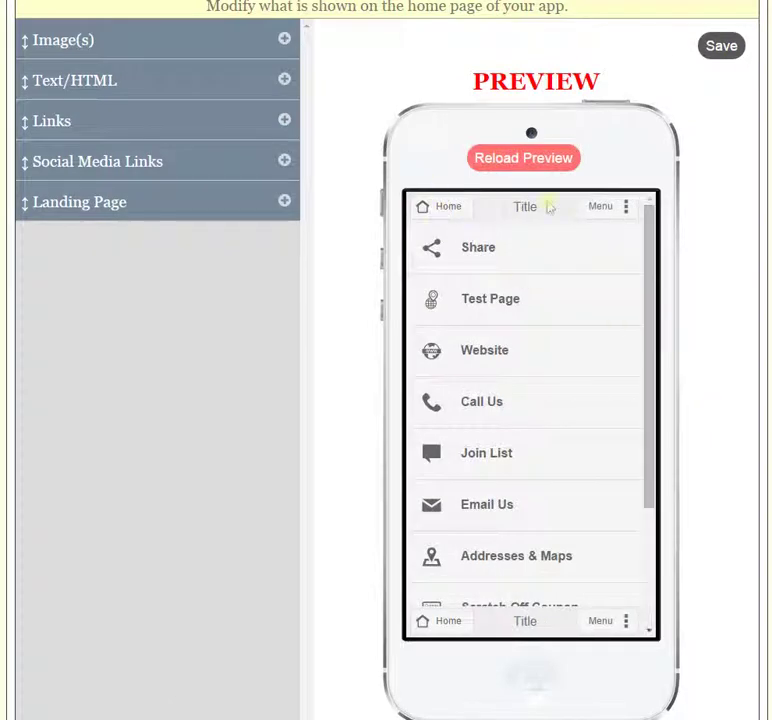
left_click_drag(655, 382, 654, 333)
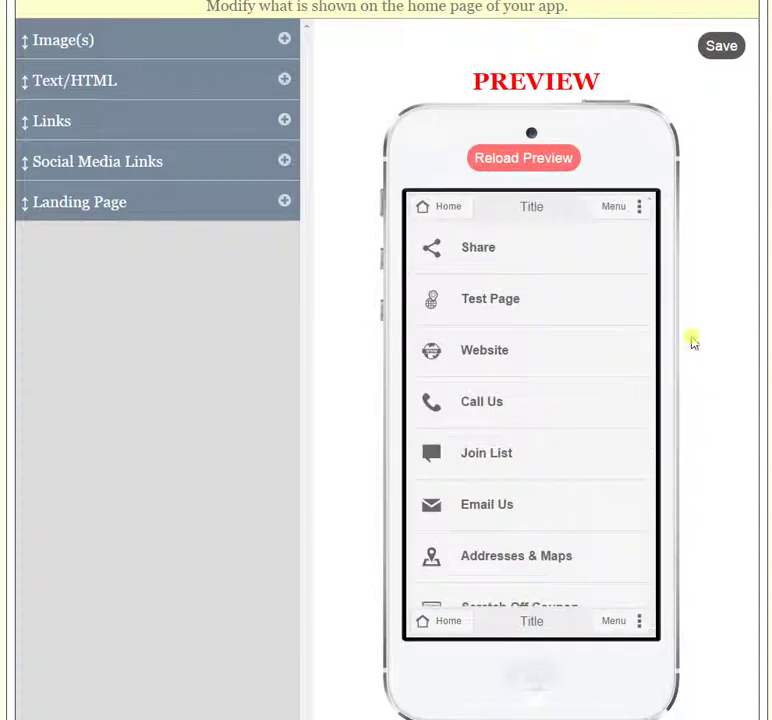
scroll(692, 341, "up", 3)
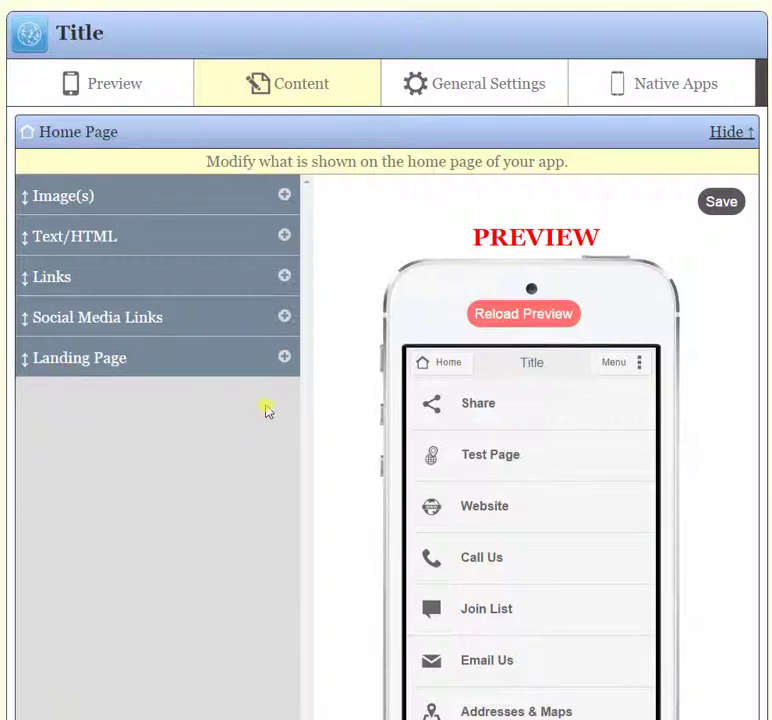
Step: Set the Landing Page's Include Content Page to Scratch Off Coupon and check the home page preview
left_click(284, 358)
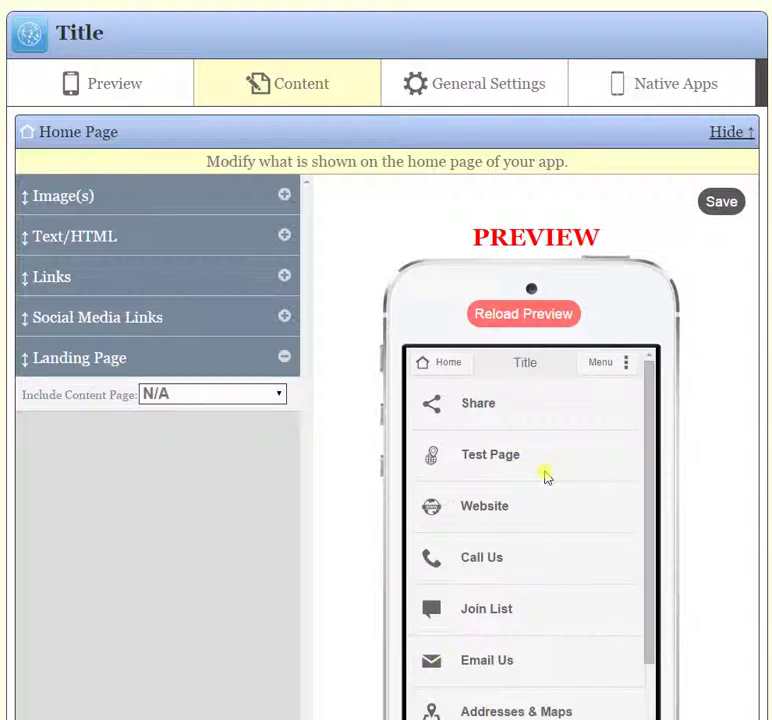
scroll(650, 541, "down", 2)
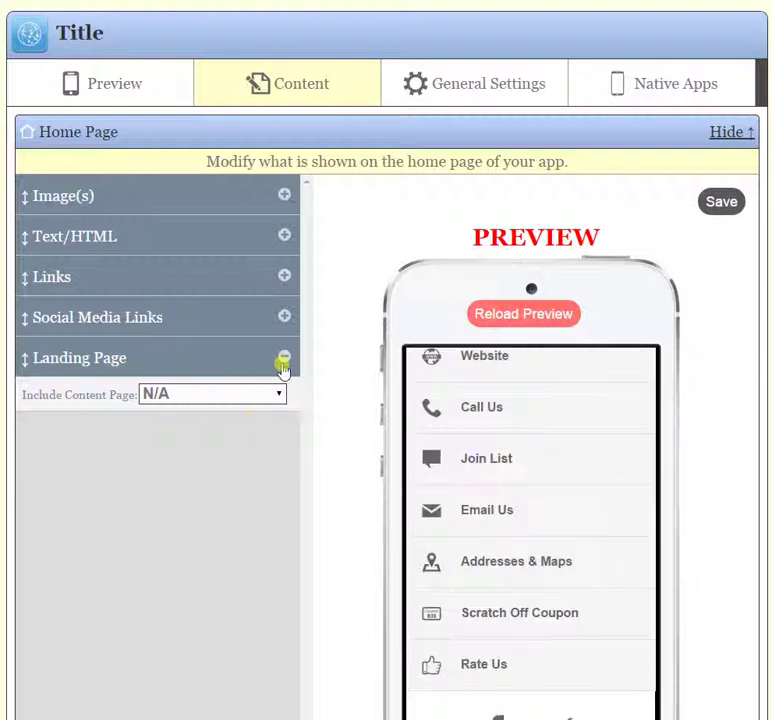
left_click(278, 394)
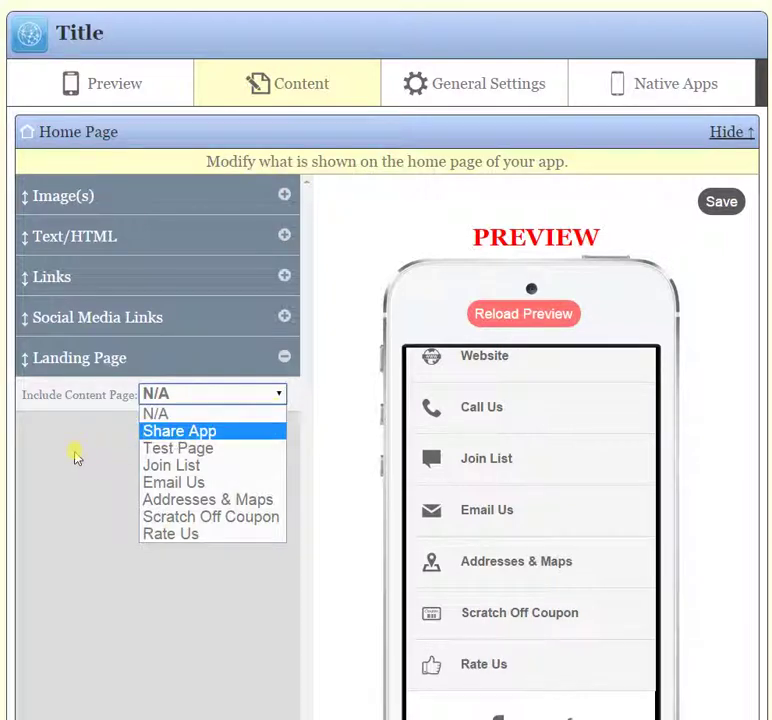
left_click(243, 524)
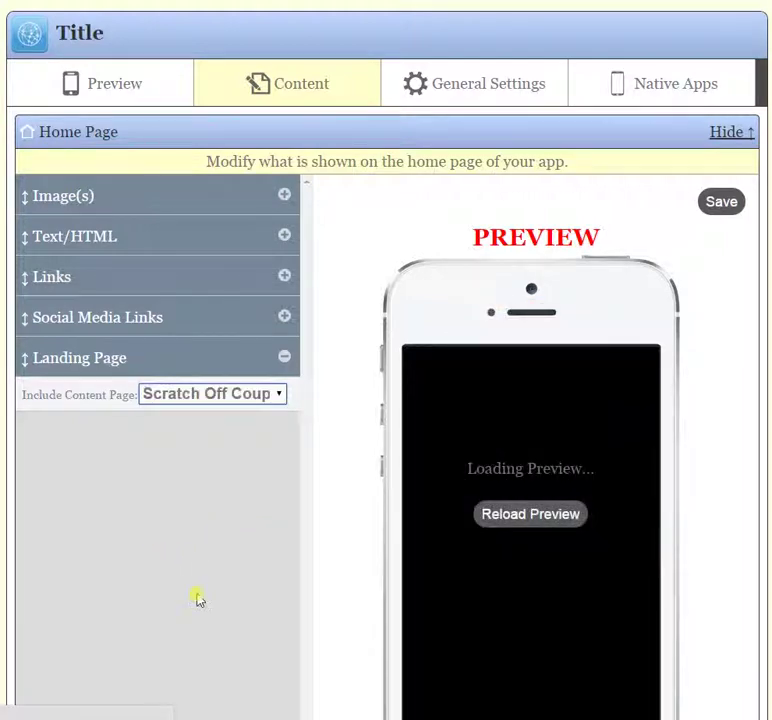
scroll(731, 540, "down", 2)
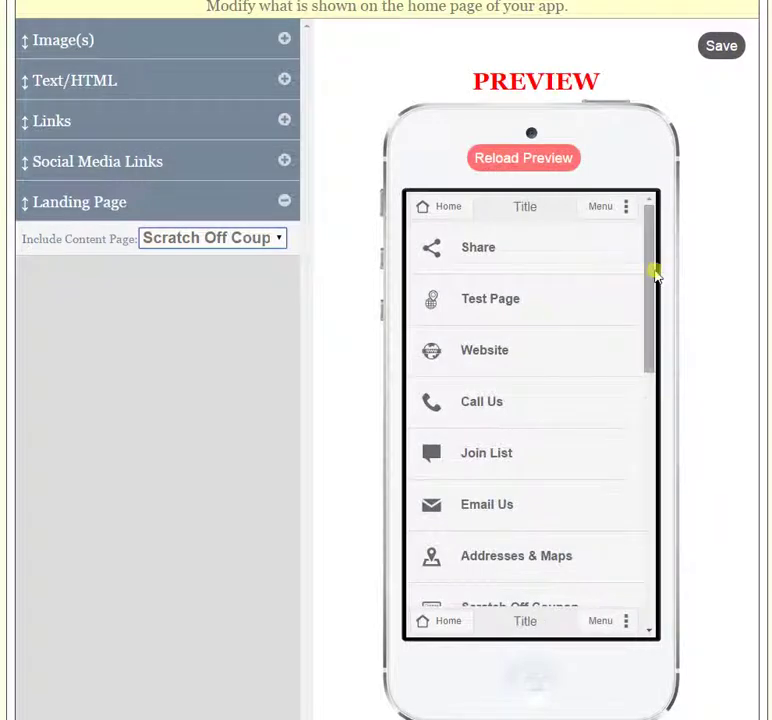
left_click_drag(651, 276, 663, 255)
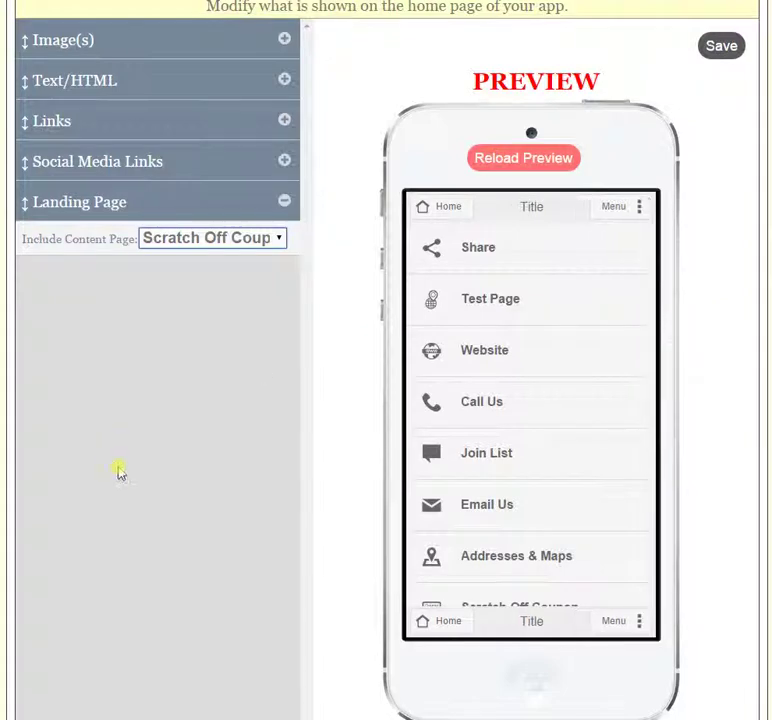
Step: Set the home page Links' Show On Home Page option to No and collapse the Links section
scroll(118, 472, "up", 2)
left_click(284, 200)
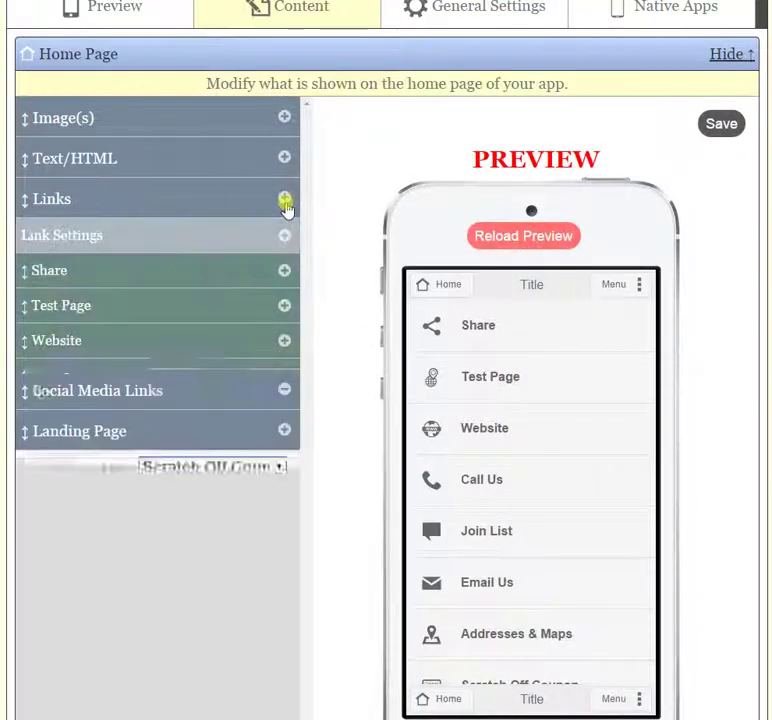
left_click(285, 236)
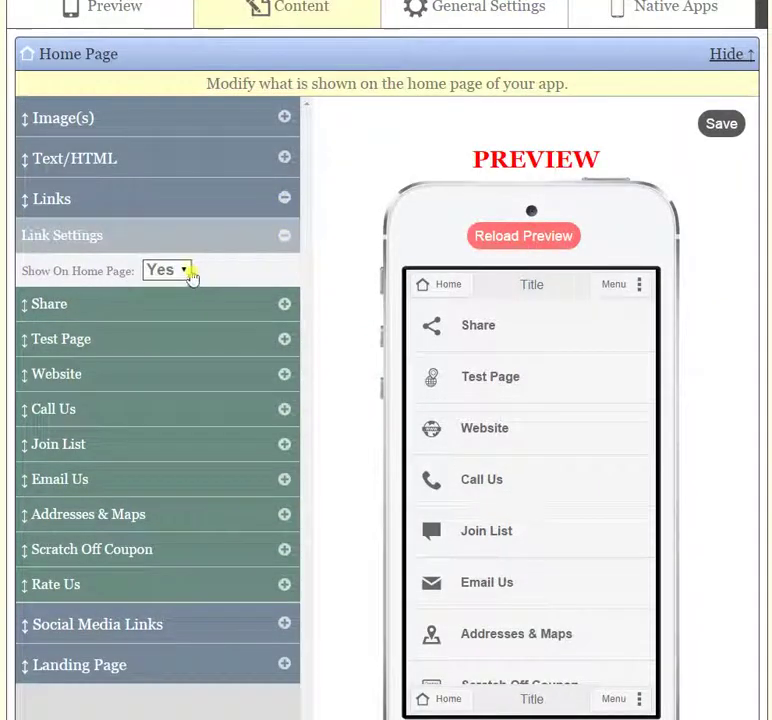
left_click(186, 271)
left_click(172, 309)
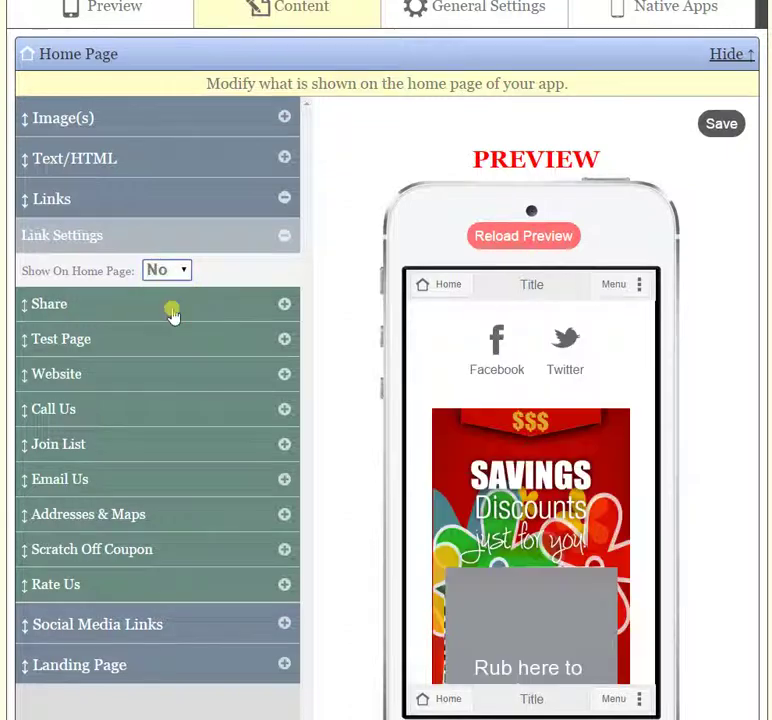
left_click(286, 236)
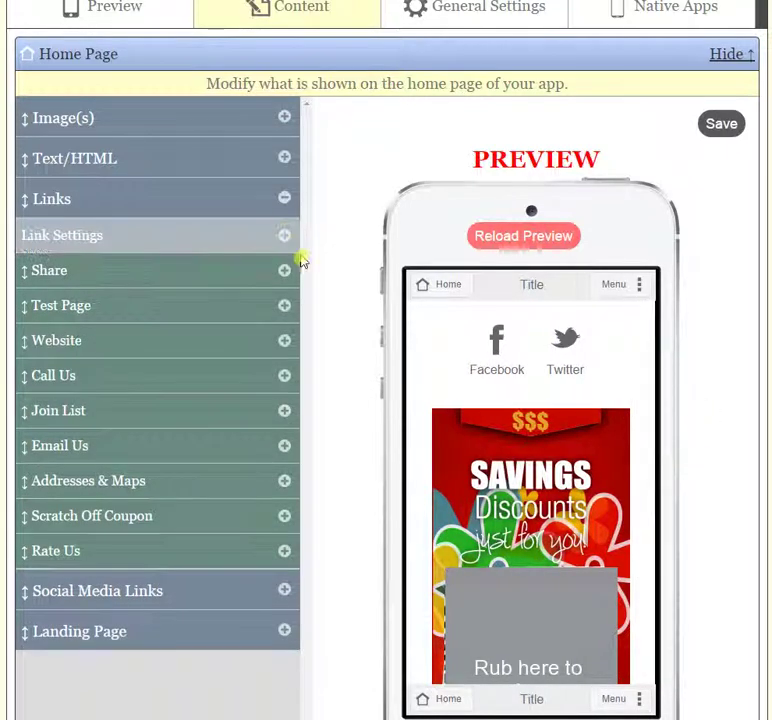
left_click(285, 198)
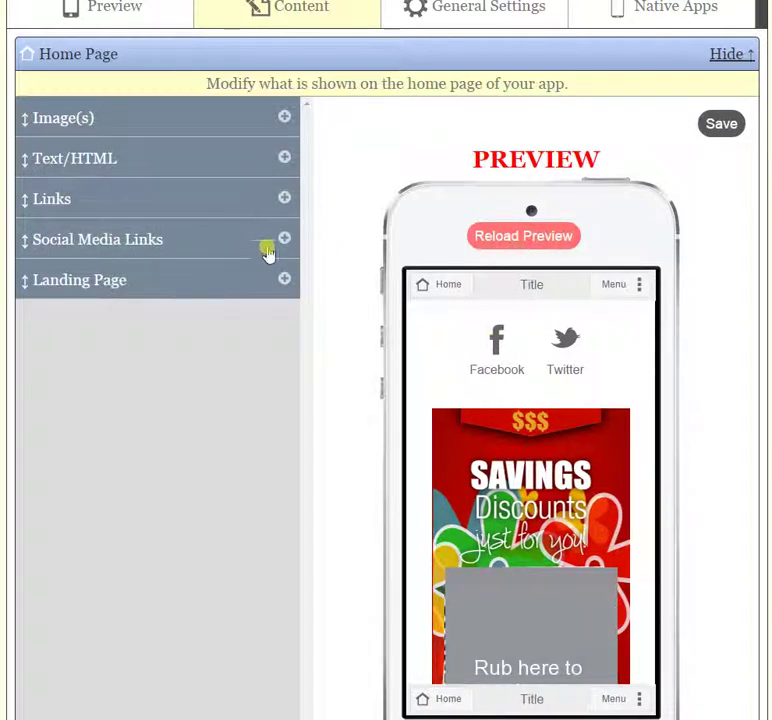
Step: Check the Social Media Links' Show On Home Page option, keep it at Yes and collapse the section
left_click(286, 240)
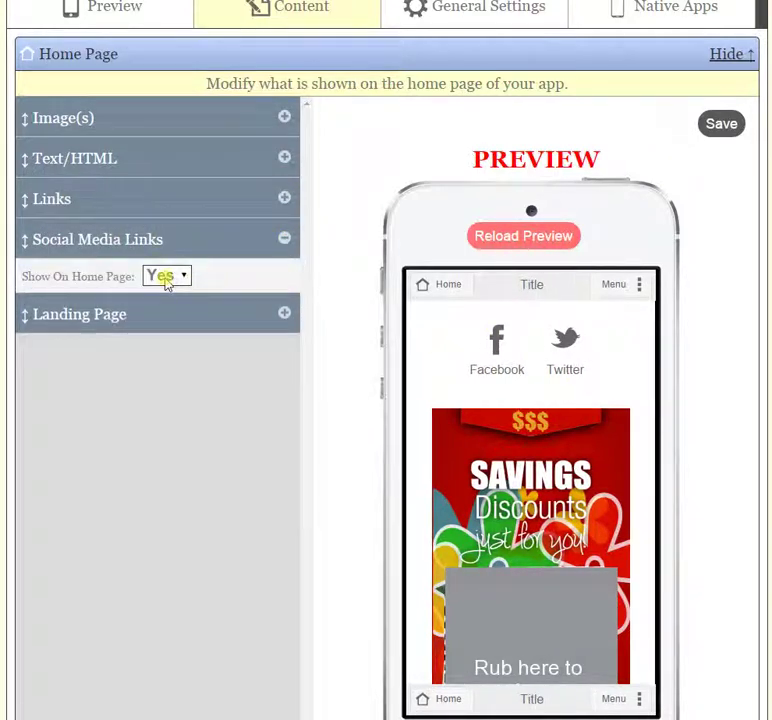
left_click(167, 284)
left_click(209, 281)
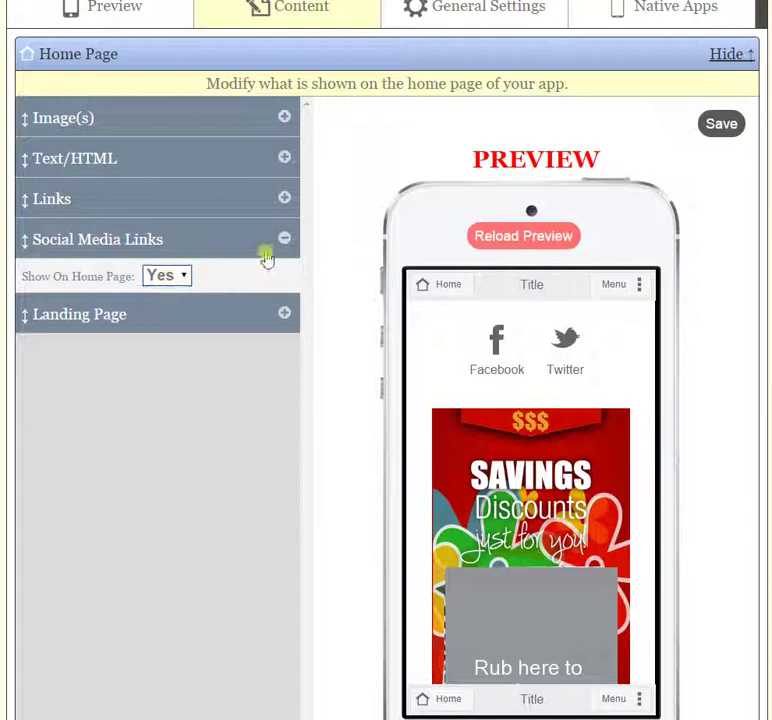
left_click(287, 245)
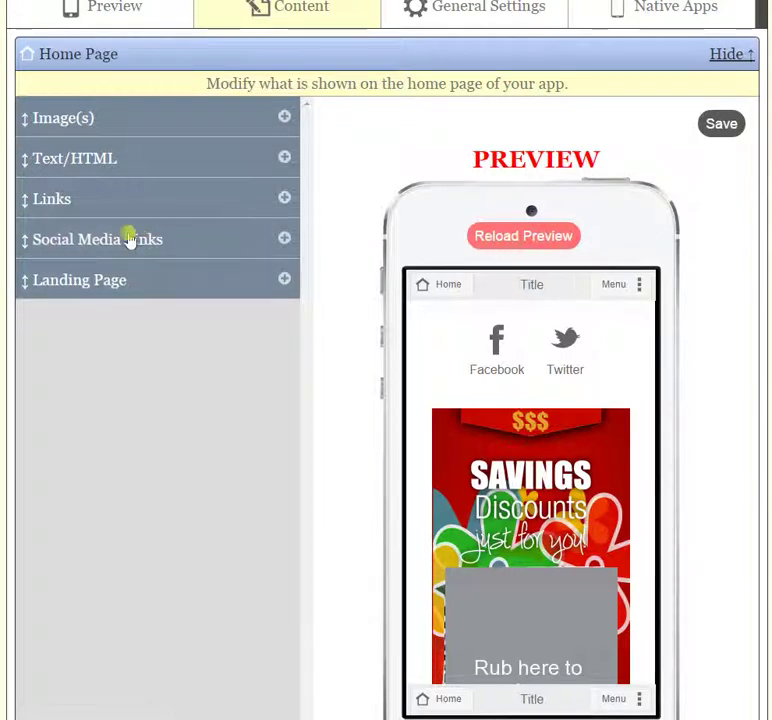
Step: Move the Social Media Links section below Landing Page, check the coupon in the preview and save the home page
left_click_drag(129, 238, 117, 334)
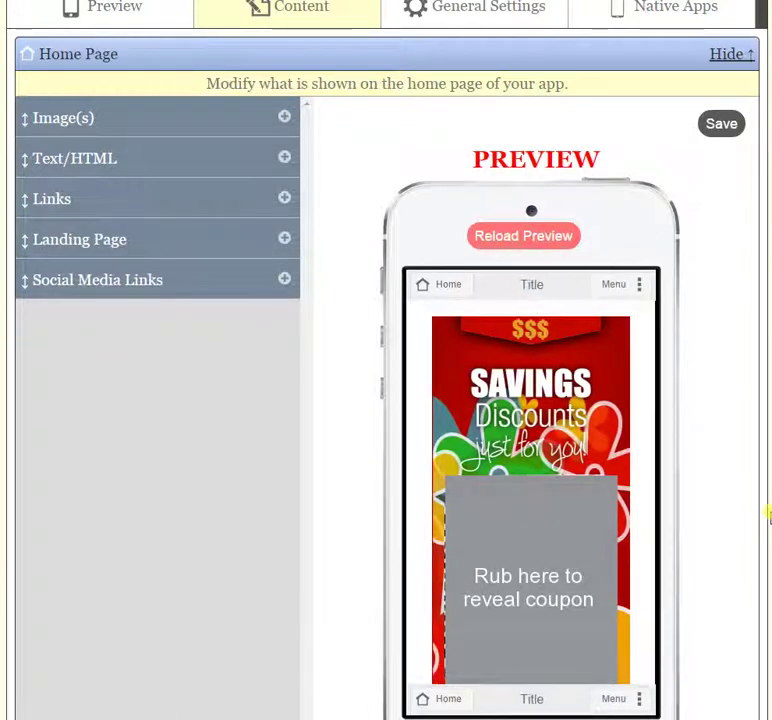
scroll(768, 508, "up", 2)
scroll(765, 523, "down", 1)
scroll(764, 525, "down", 1)
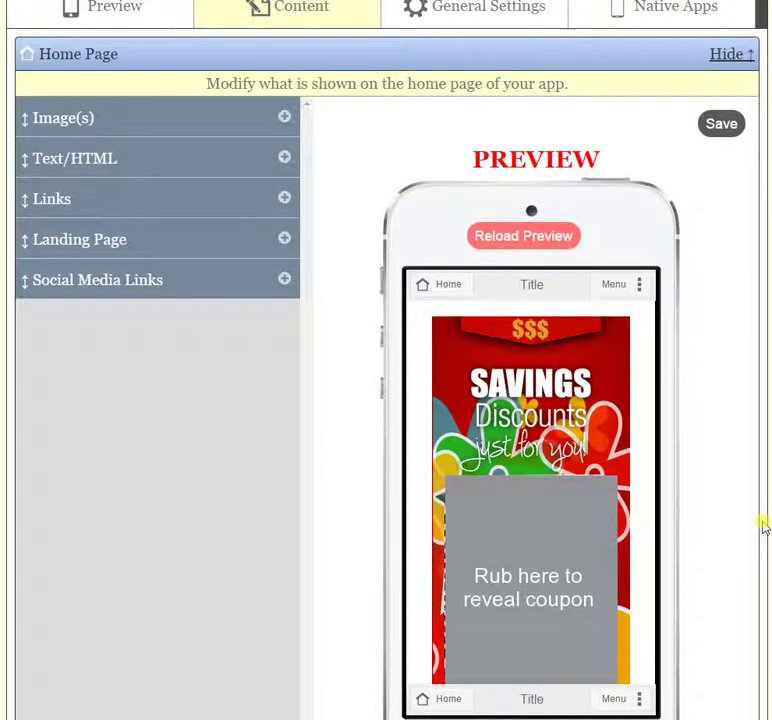
scroll(763, 529, "down", 1)
scroll(763, 531, "up", 2)
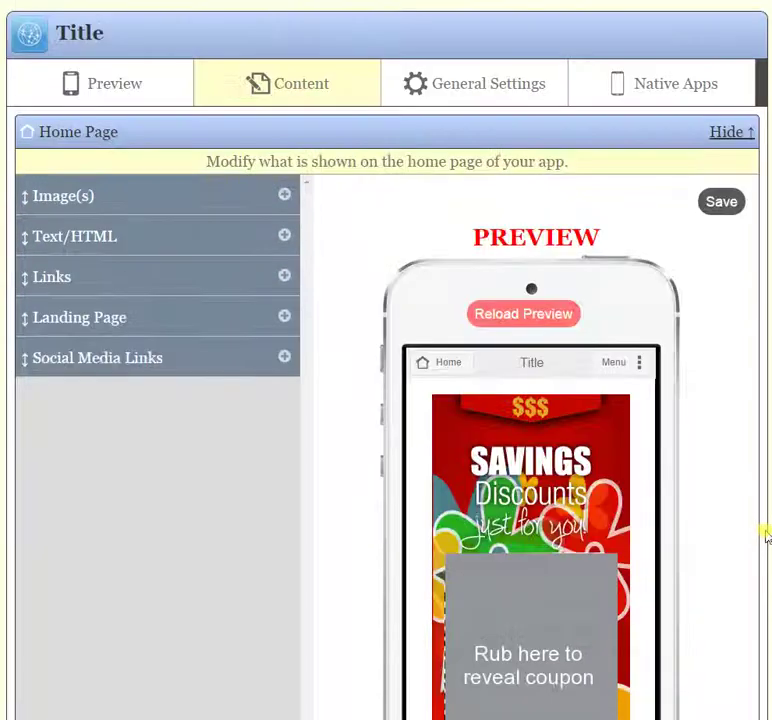
left_click(721, 200)
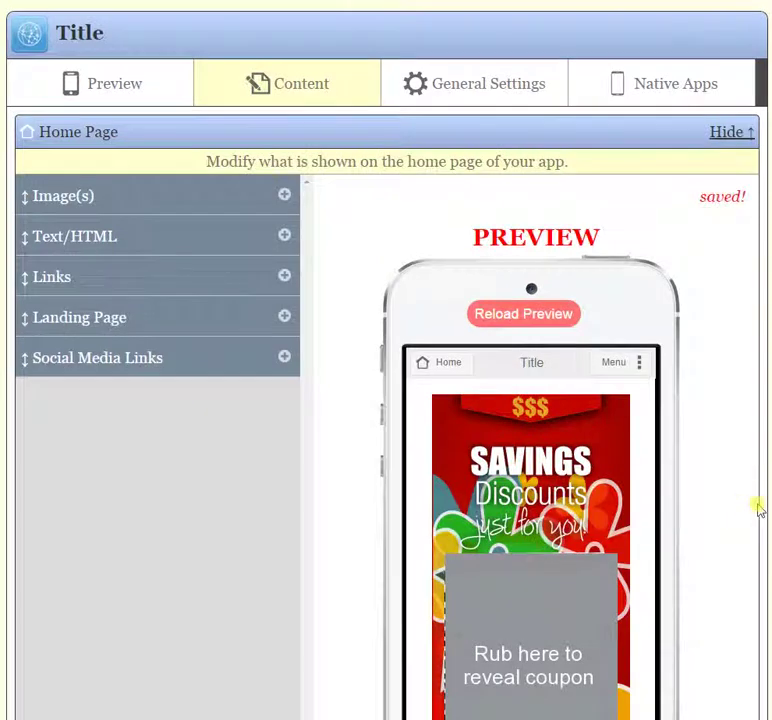
scroll(763, 529, "down", 1)
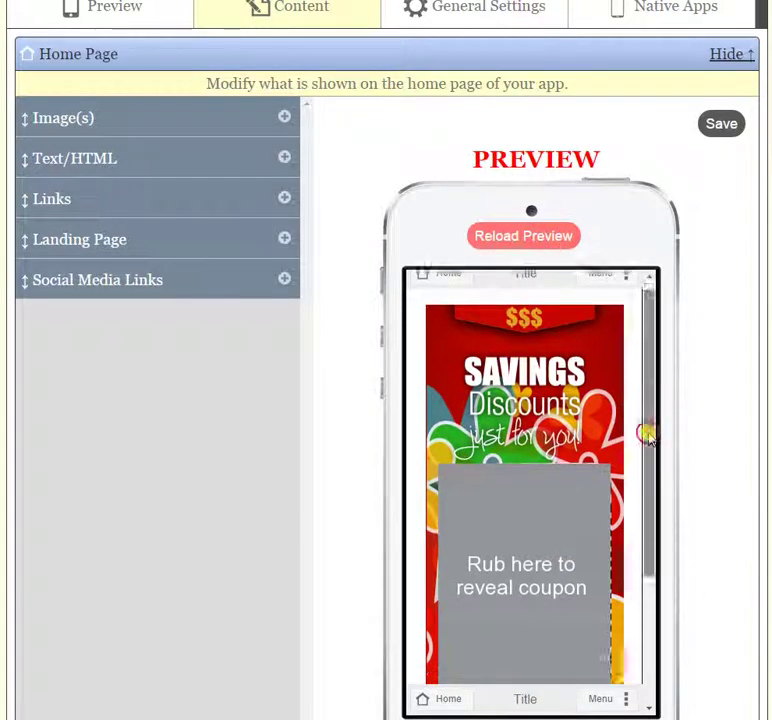
scroll(640, 432, "down", 2)
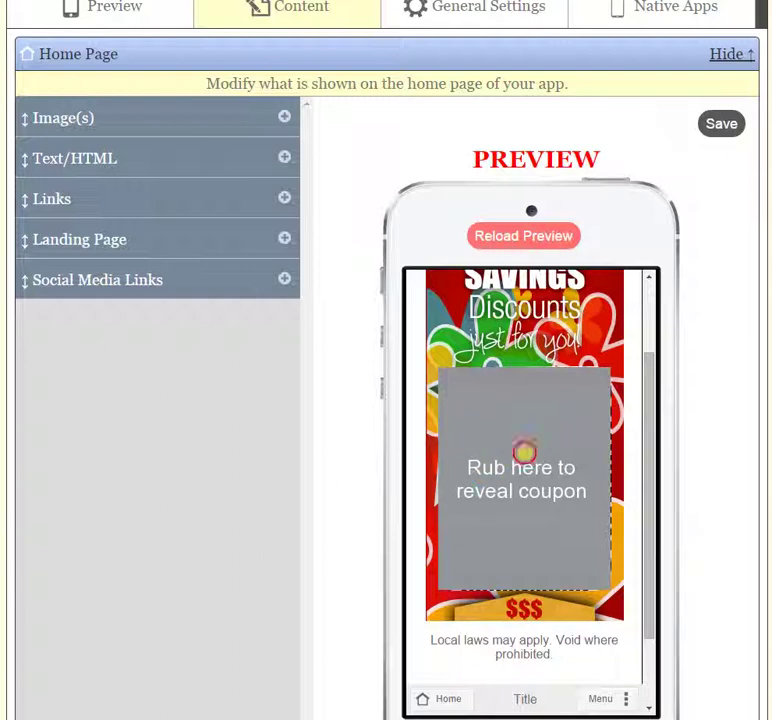
left_click(713, 125)
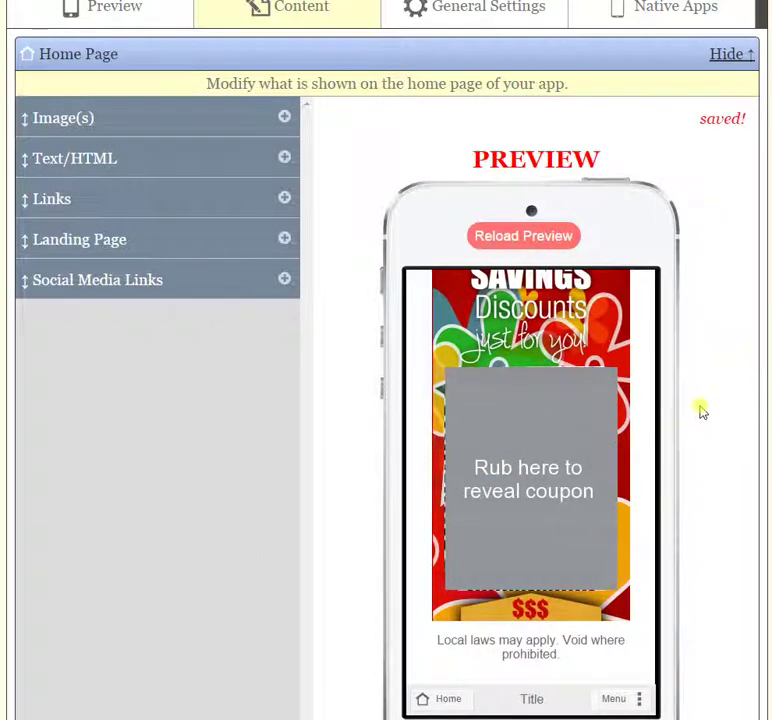
Step: Reload the full app preview and scratch off the coupon on the phone to check how it works
scroll(600, 380, "up", 3)
left_click(88, 243)
left_click(397, 340)
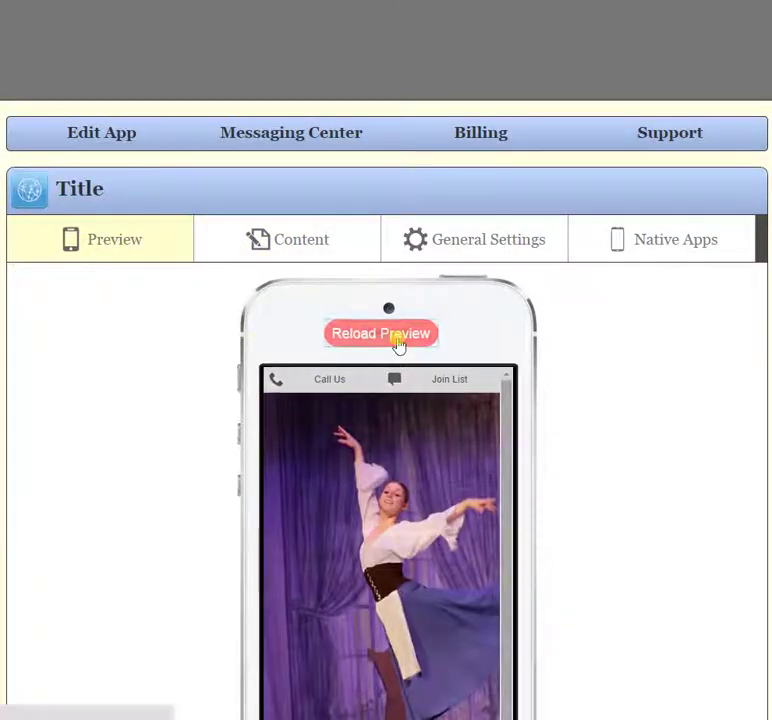
scroll(641, 506, "down", 2)
scroll(641, 506, "down", 1)
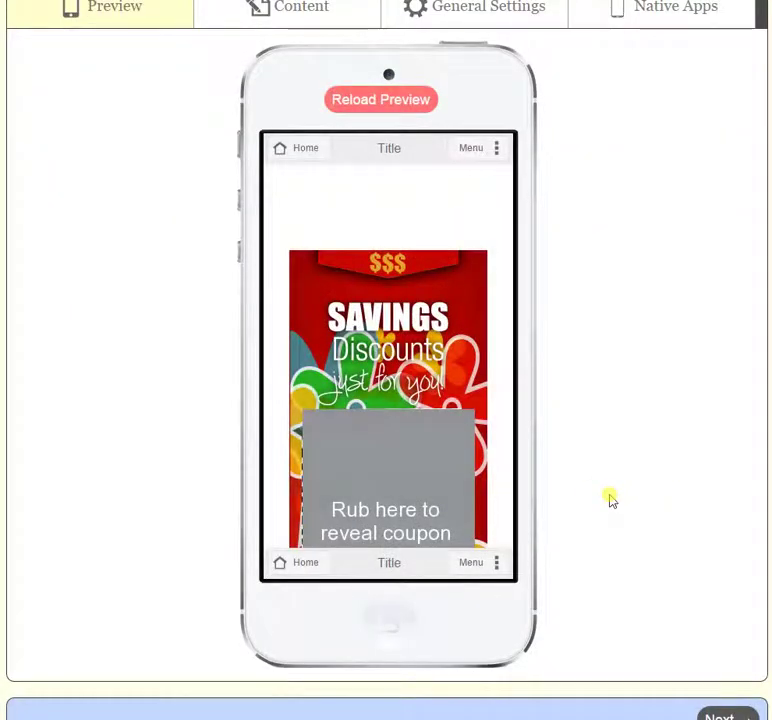
scroll(507, 330, "down", 1)
scroll(507, 330, "down", 2)
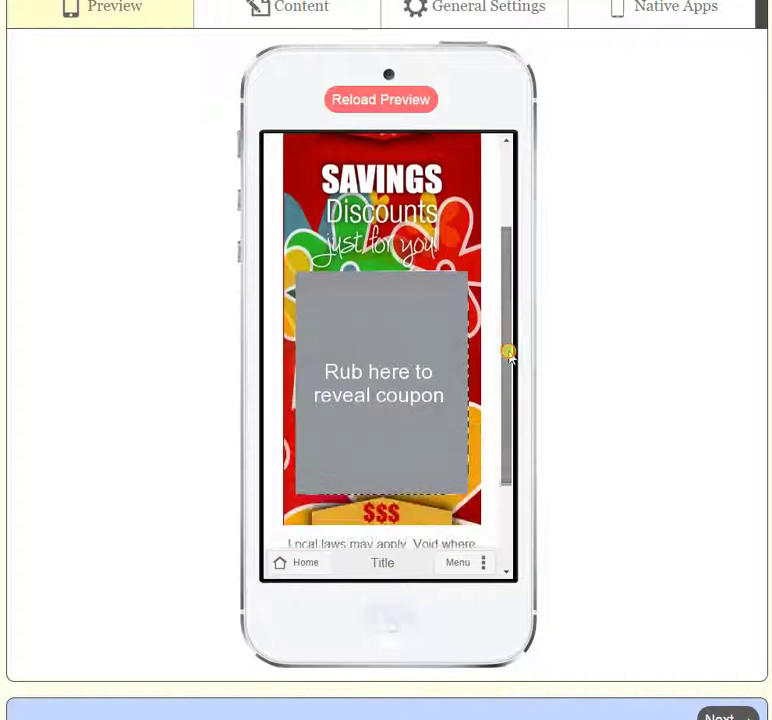
mouse_move(362, 341)
left_mouse_down()
mouse_move(357, 345)
mouse_move(412, 356)
mouse_move(412, 395)
mouse_move(317, 455)
mouse_move(441, 329)
mouse_move(311, 295)
left_mouse_up()
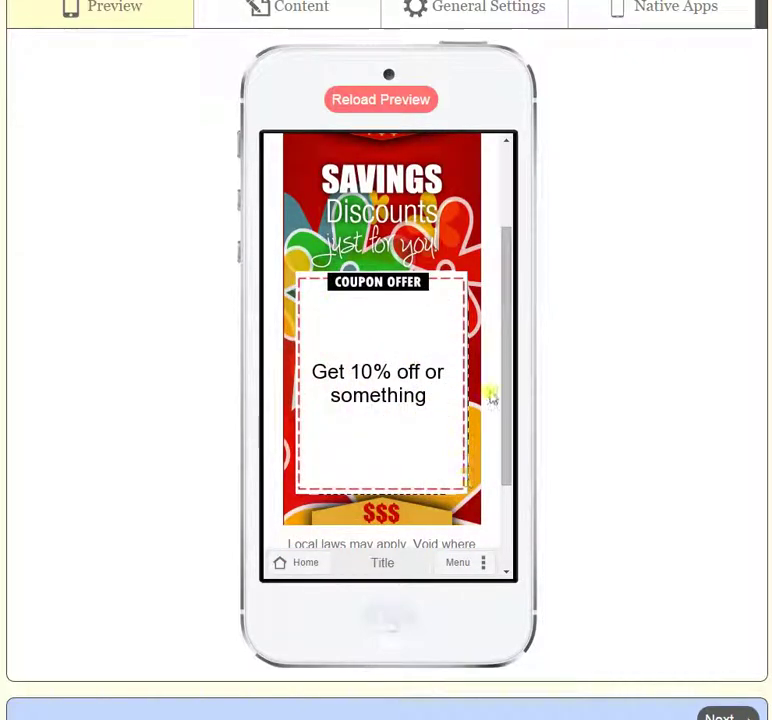
left_click_drag(508, 379, 512, 181)
Step: Return to the Home Page content, set the Landing Page's Include Content Page to Rate Us and save
scroll(645, 333, "up", 2)
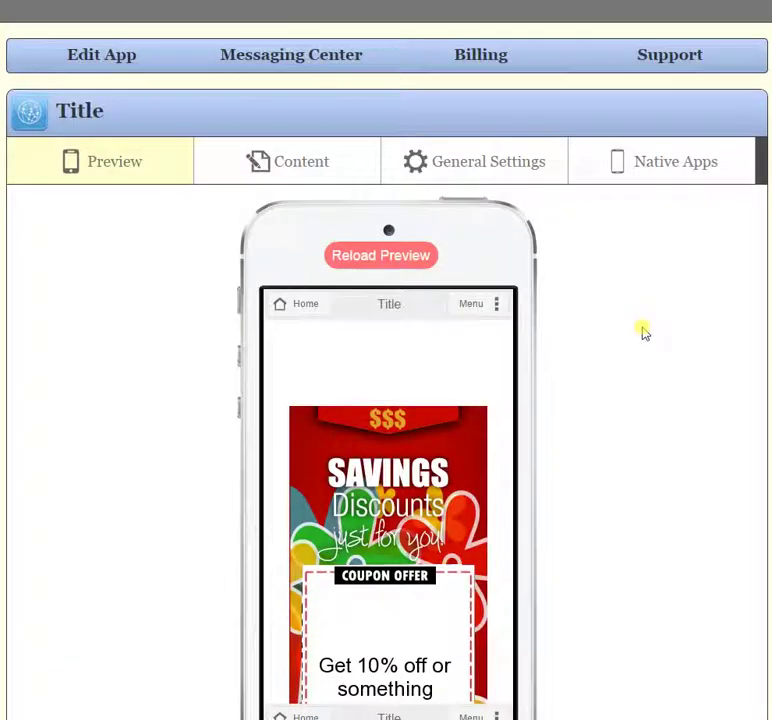
left_click(298, 168)
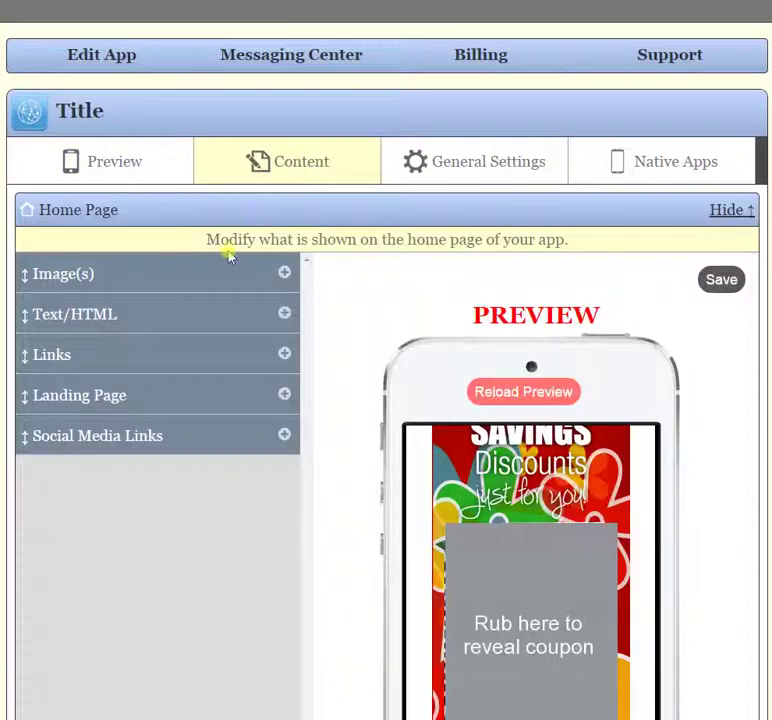
left_click(283, 398)
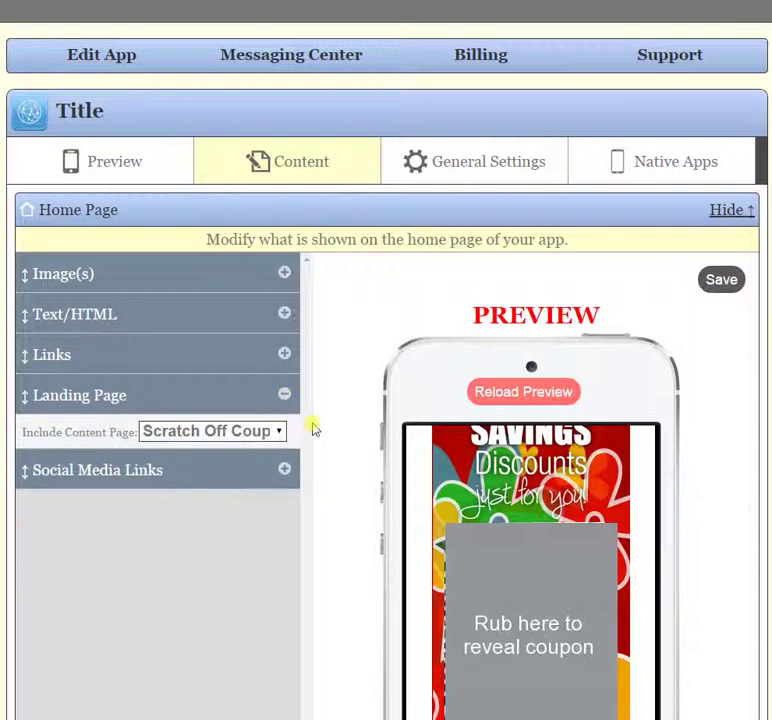
left_click(281, 431)
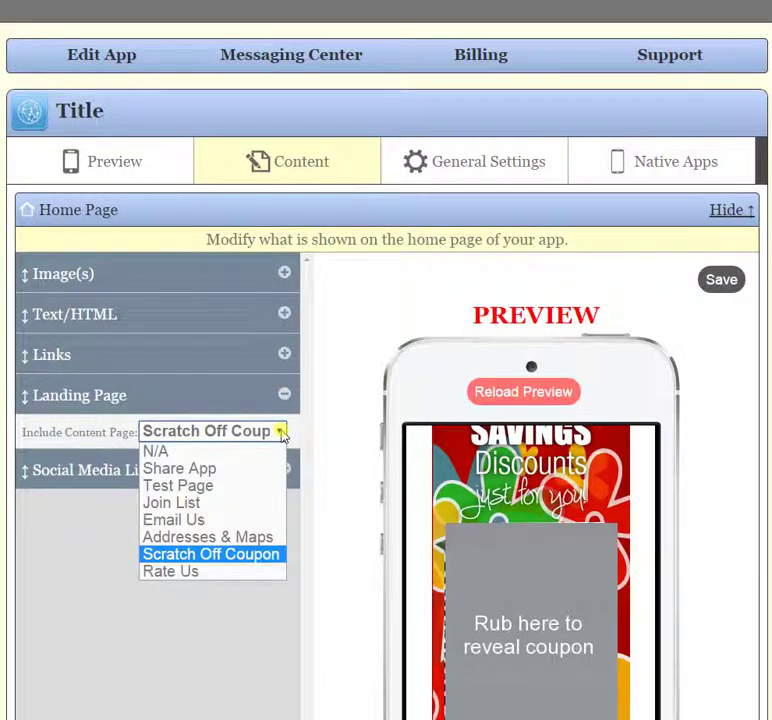
left_click(210, 573)
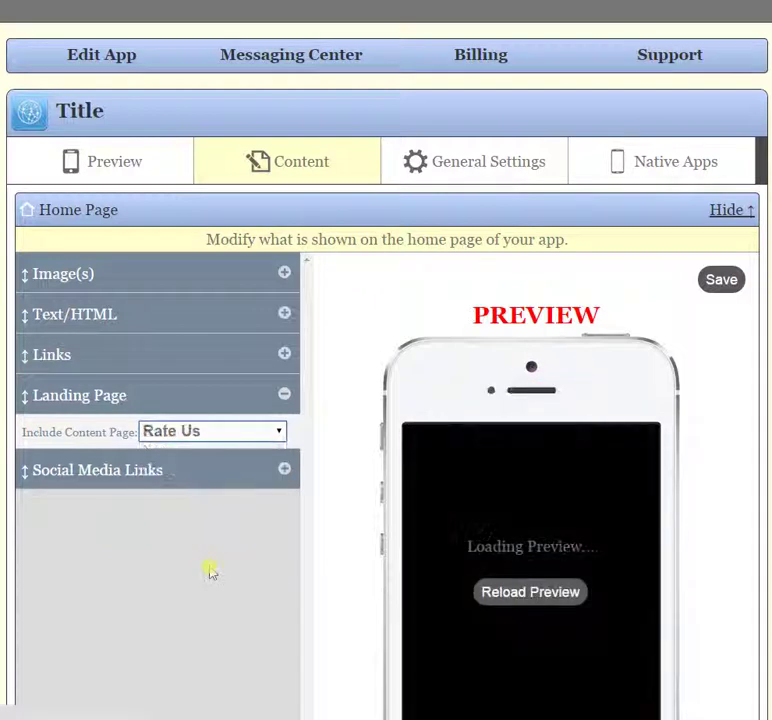
scroll(727, 451, "down", 1)
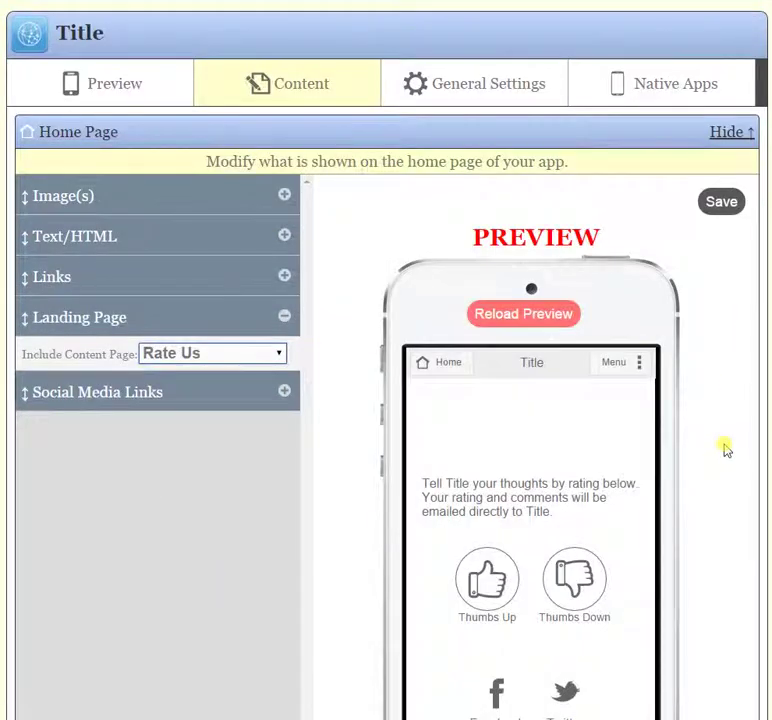
scroll(727, 451, "down", 1)
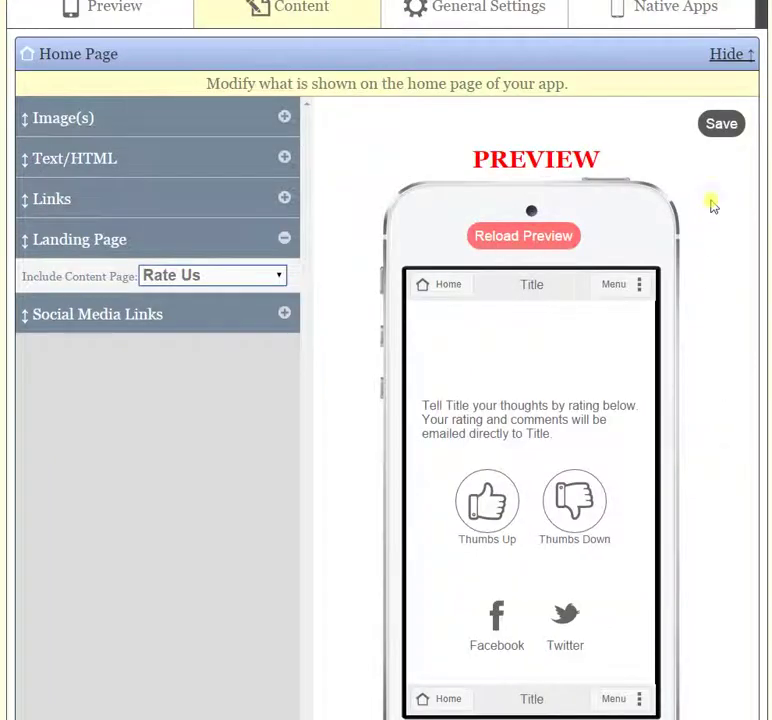
left_click(722, 125)
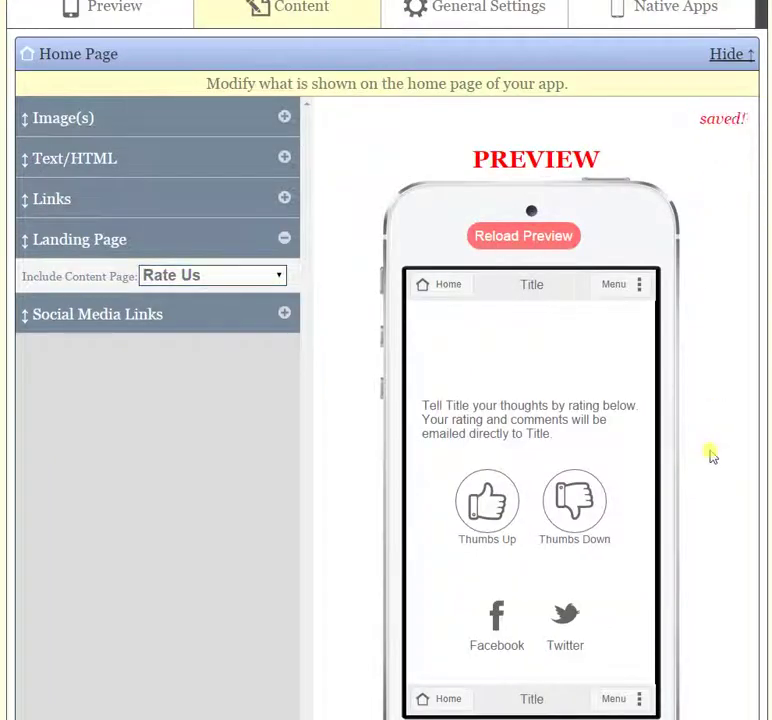
scroll(712, 455, "down", 2)
scroll(710, 458, "up", 1)
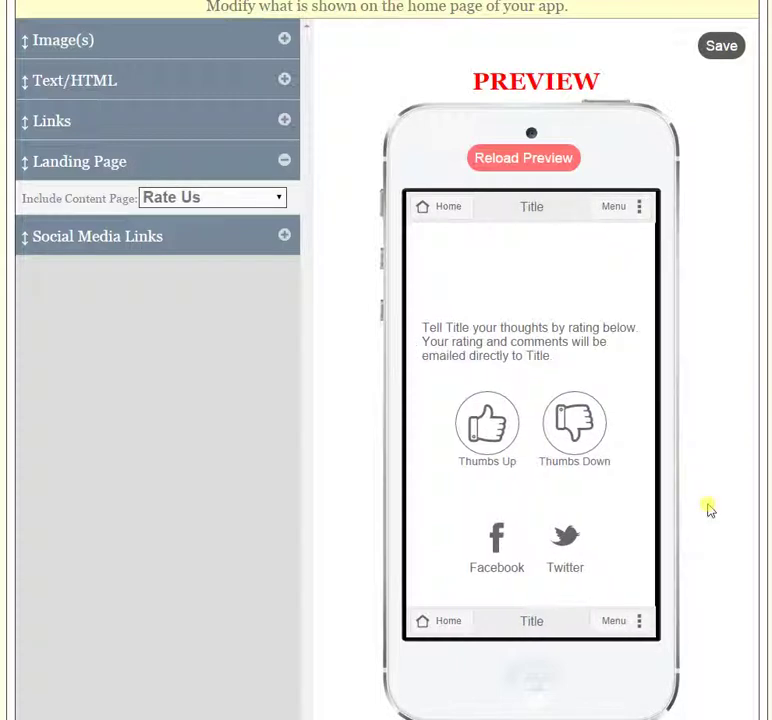
Step: Set the Landing Page's Include Content Page to N/A and save the home page
left_click(279, 198)
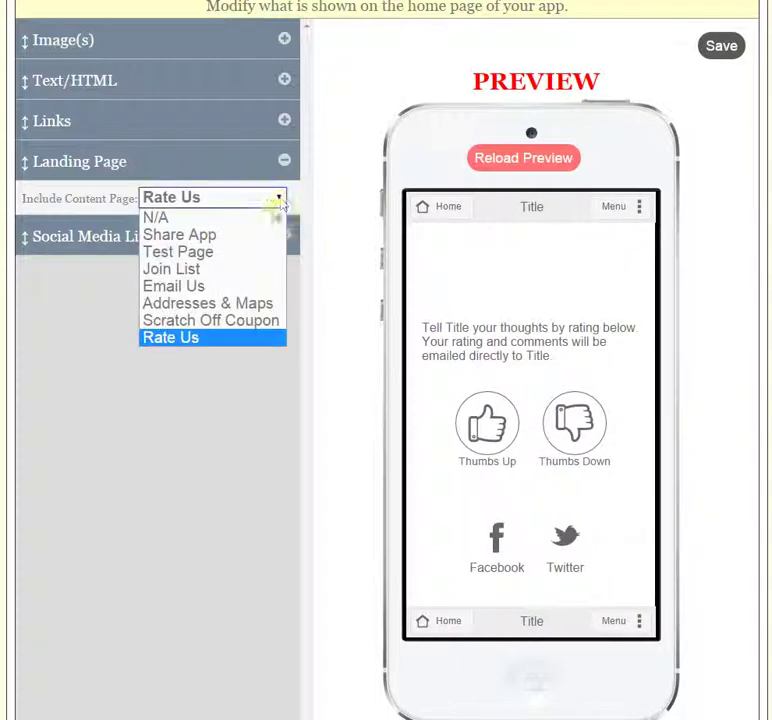
left_click(268, 218)
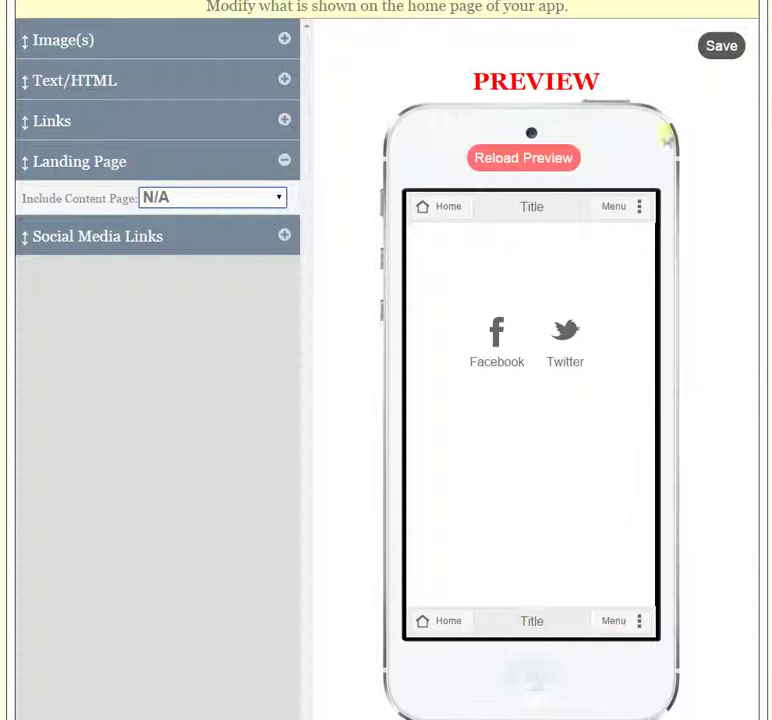
left_click(728, 46)
Step: Set the home page Links' Show On Home Page option to Yes in Link Settings and save
scroll(732, 327, "up", 1)
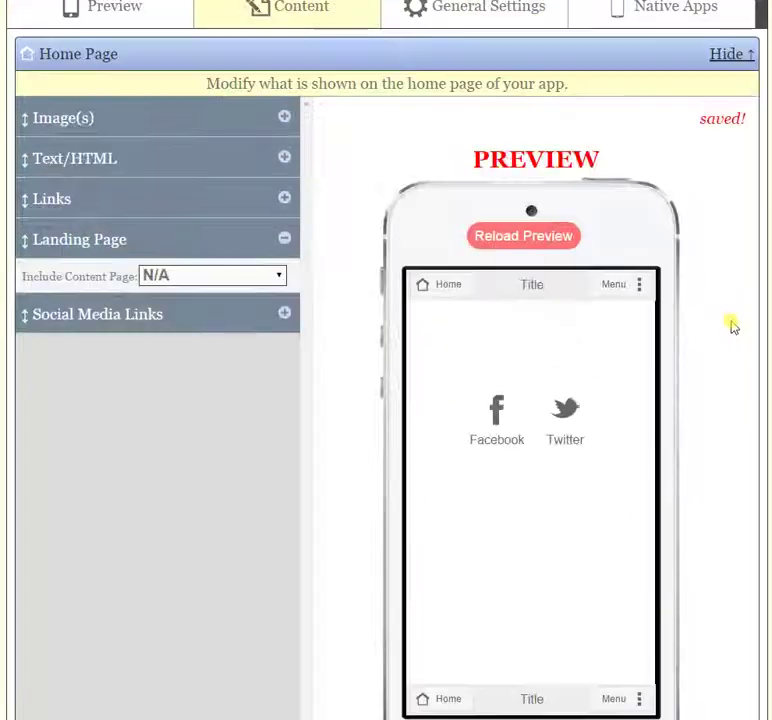
left_click(284, 200)
left_click(284, 238)
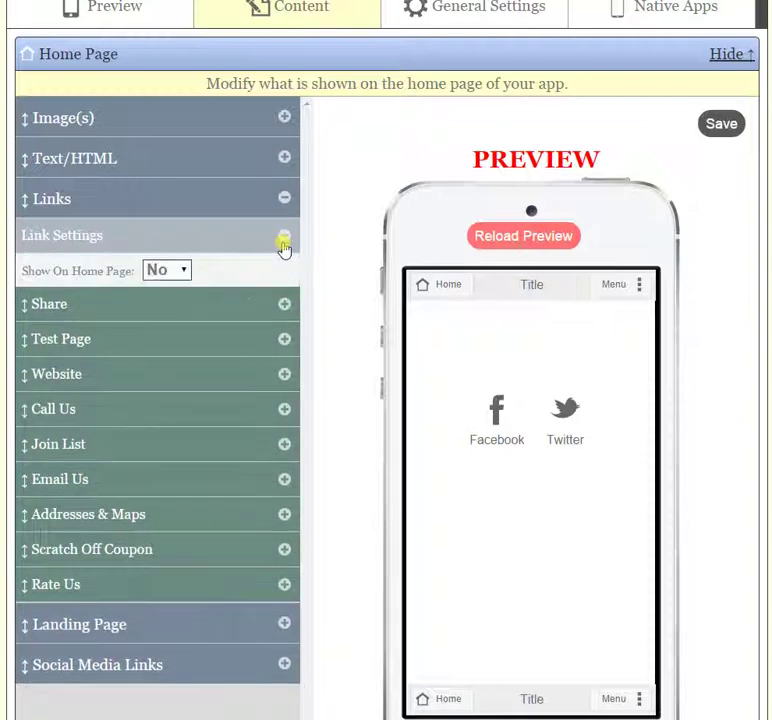
left_click(191, 276)
left_click(167, 290)
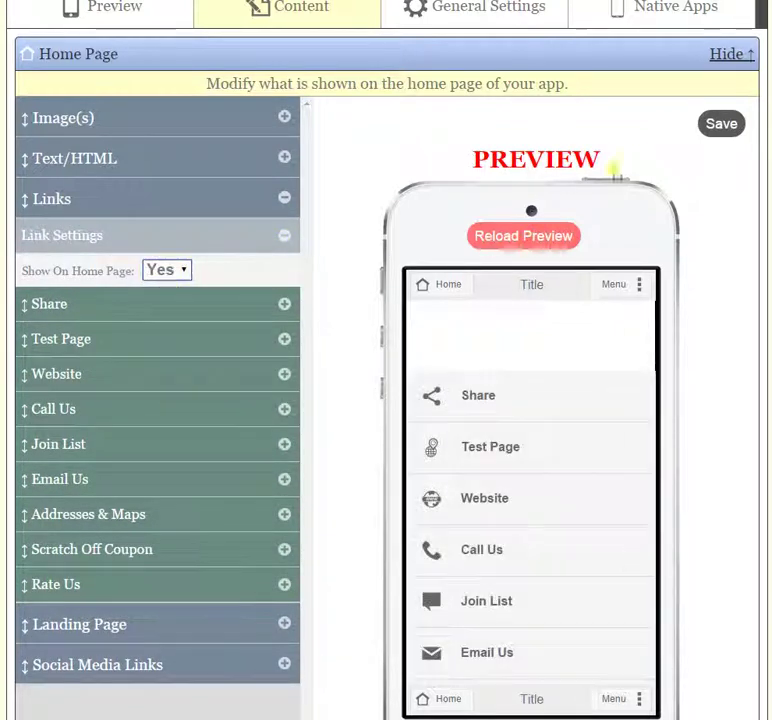
left_click(724, 126)
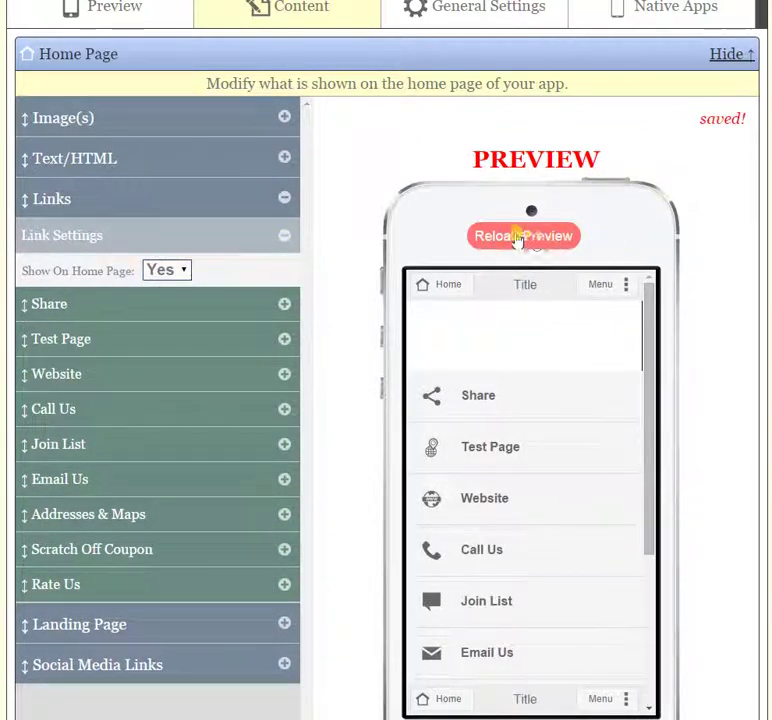
Step: Reload the home page preview, collapse the Links section and look through the links shown on the phone
left_click(517, 237)
scroll(720, 260, "down", 1)
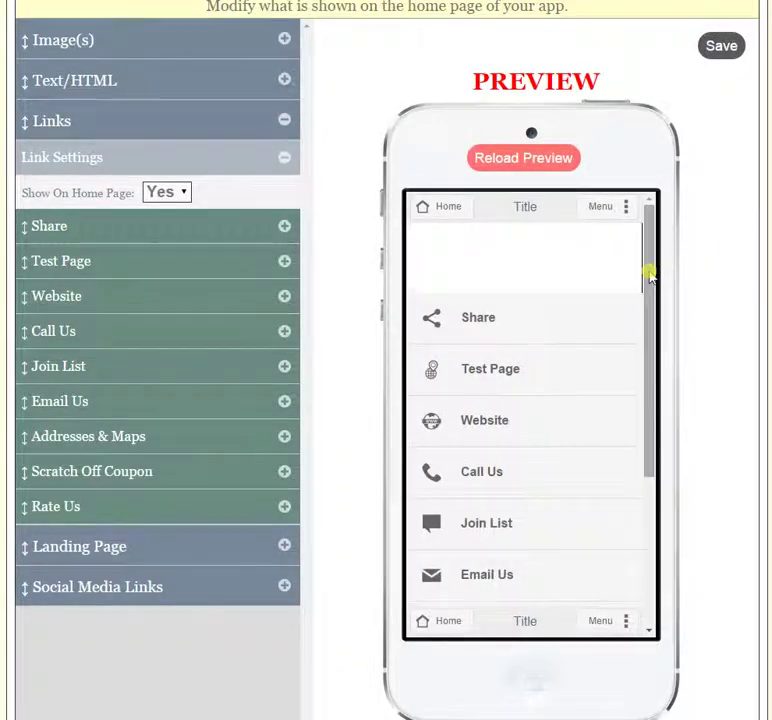
left_click_drag(650, 277, 634, 333)
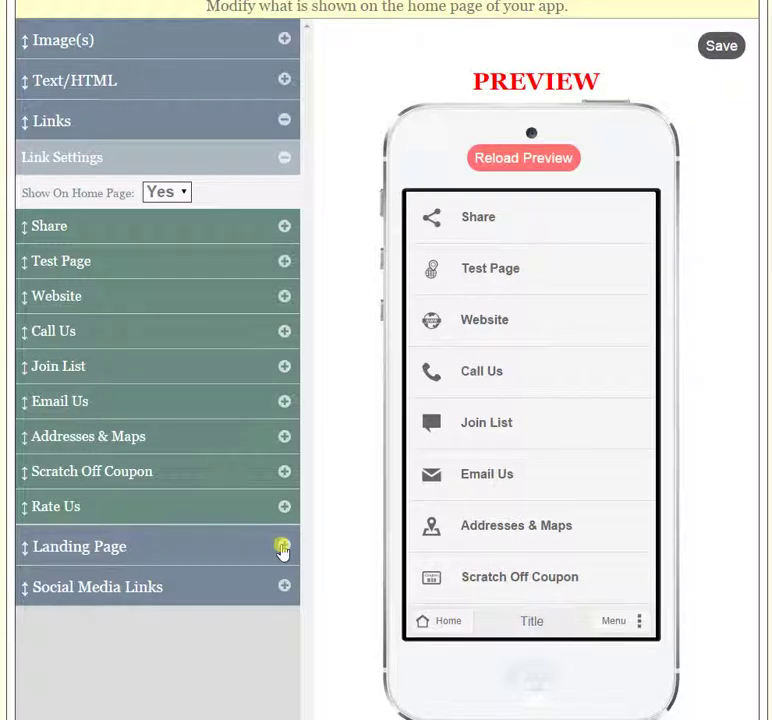
left_click(284, 158)
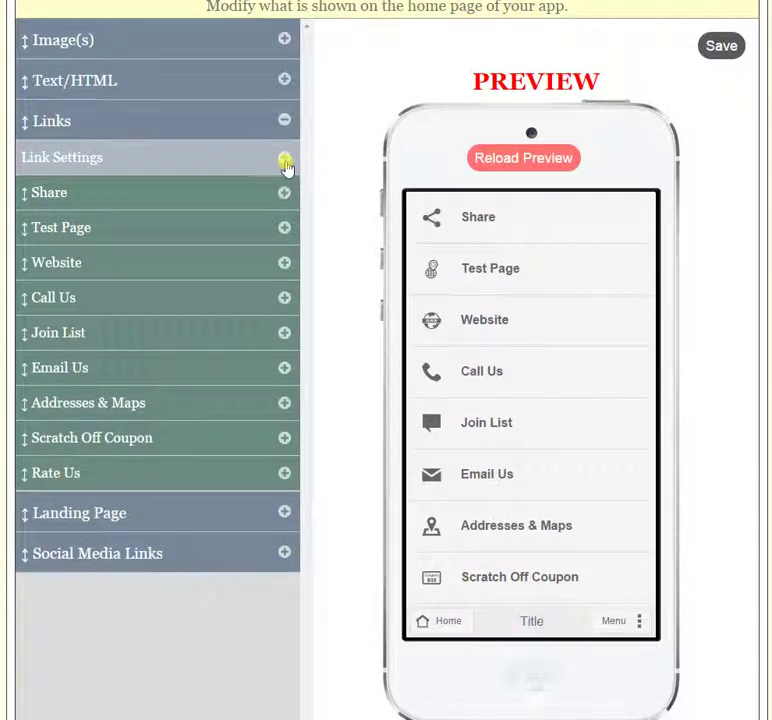
left_click(285, 120)
scroll(285, 200, "up", 5)
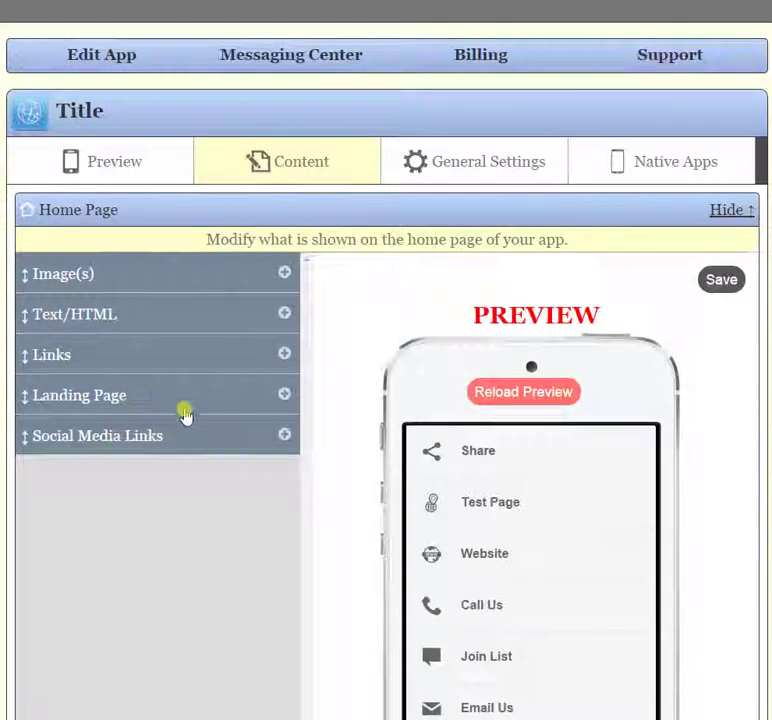
scroll(184, 412, "down", 2)
left_click_drag(655, 408, 658, 289)
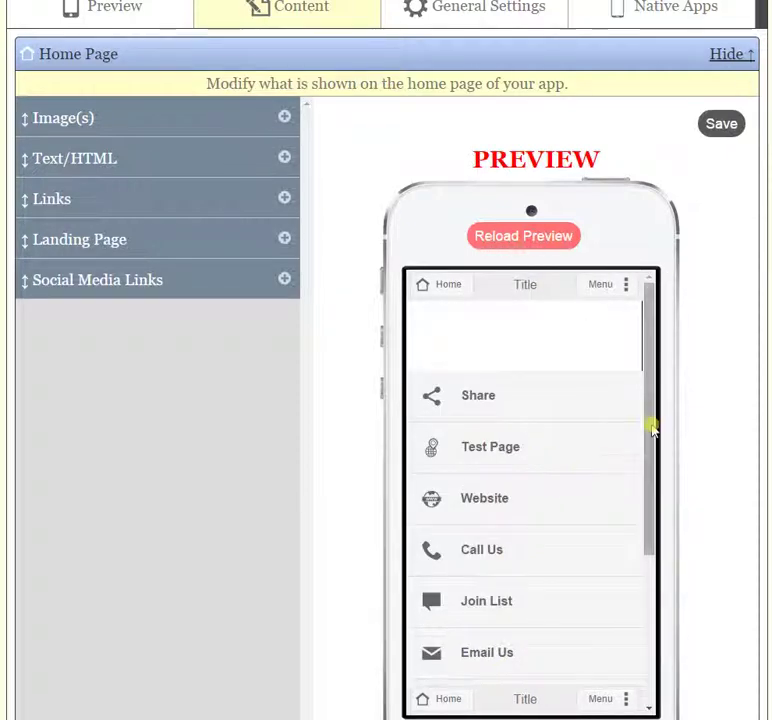
left_click_drag(651, 431, 651, 482)
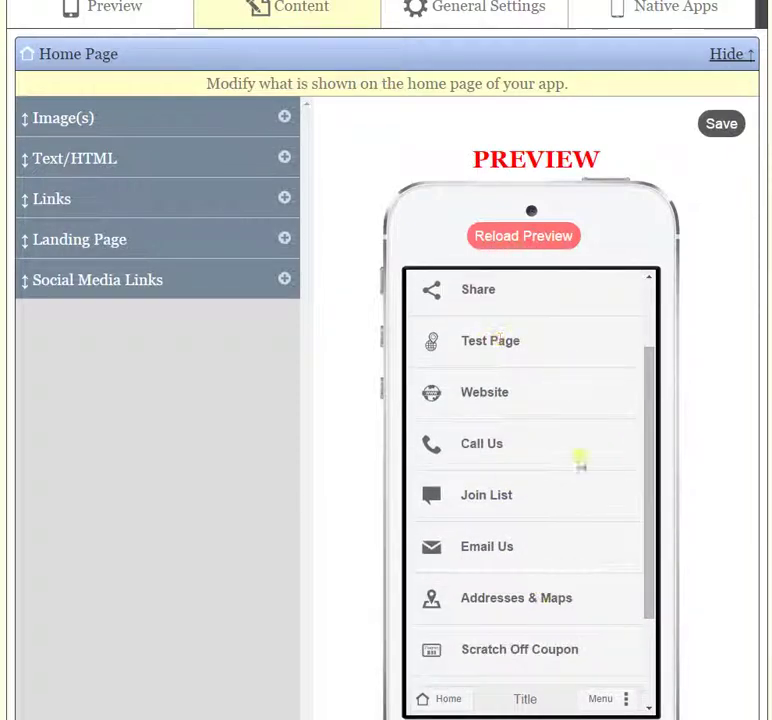